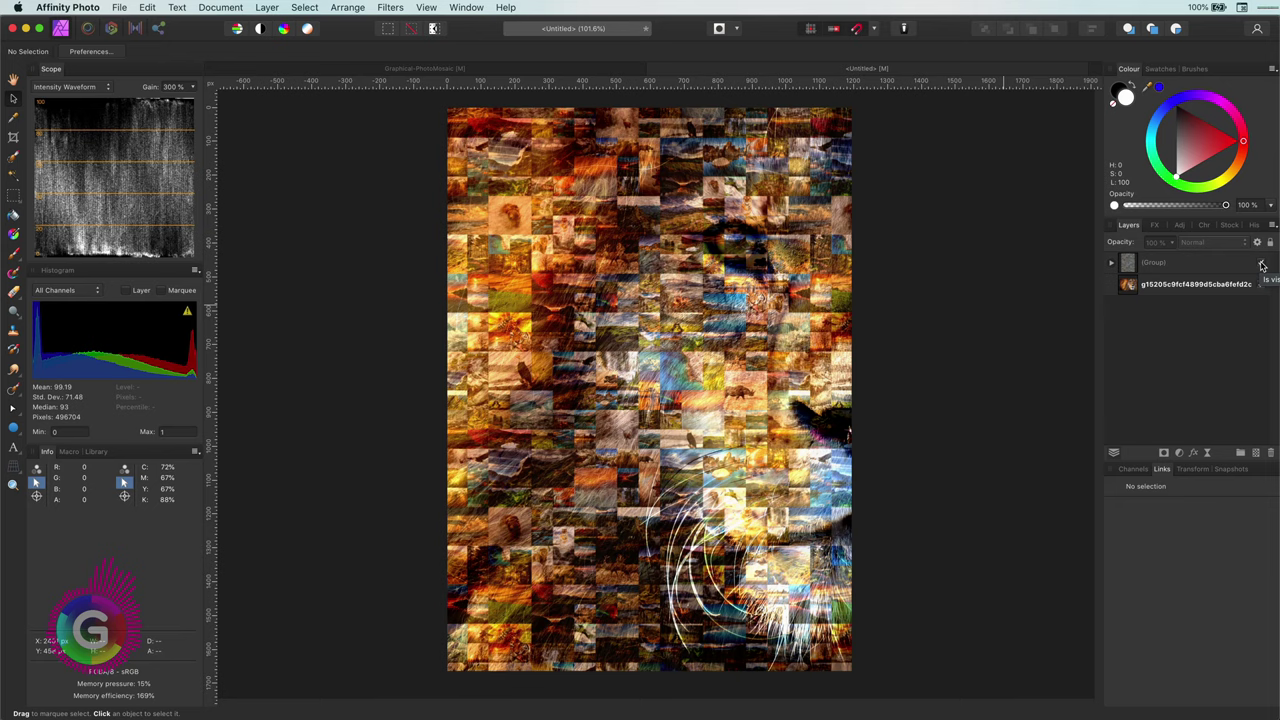
Step: Drag the Pattern layer out of the Group to the top of the Layers stack
left_click(1261, 263)
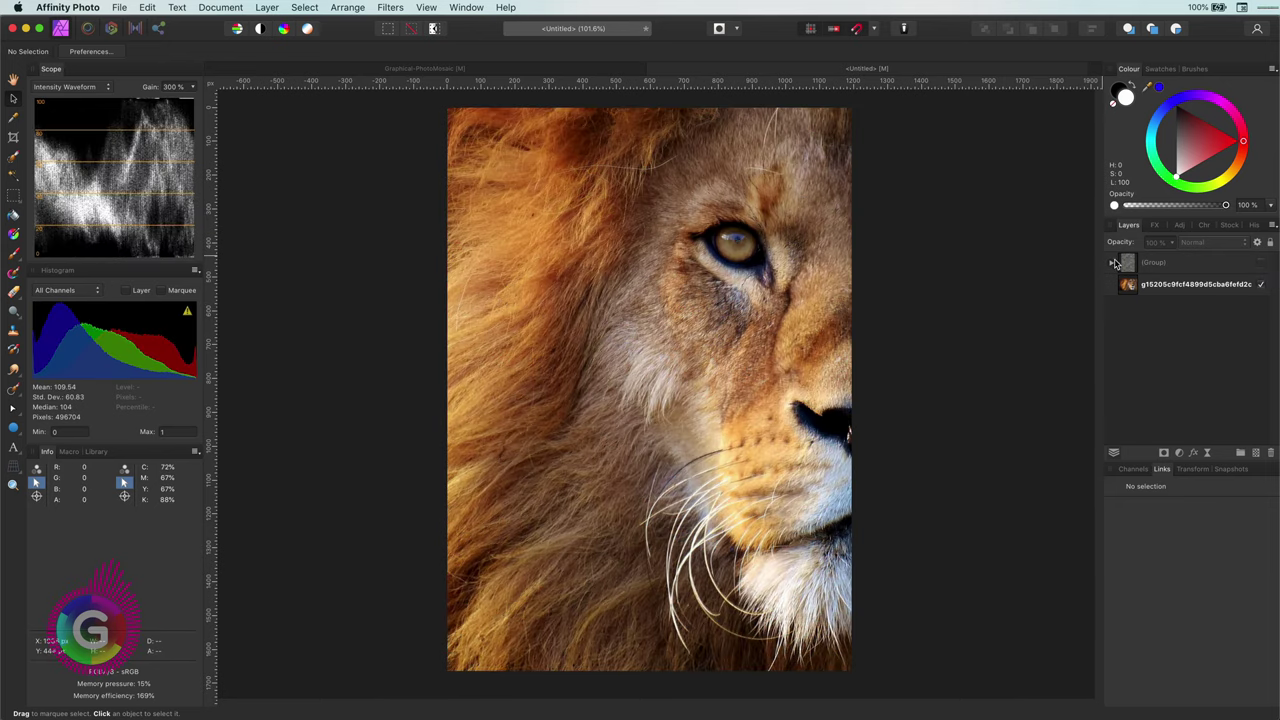
left_click(1261, 263)
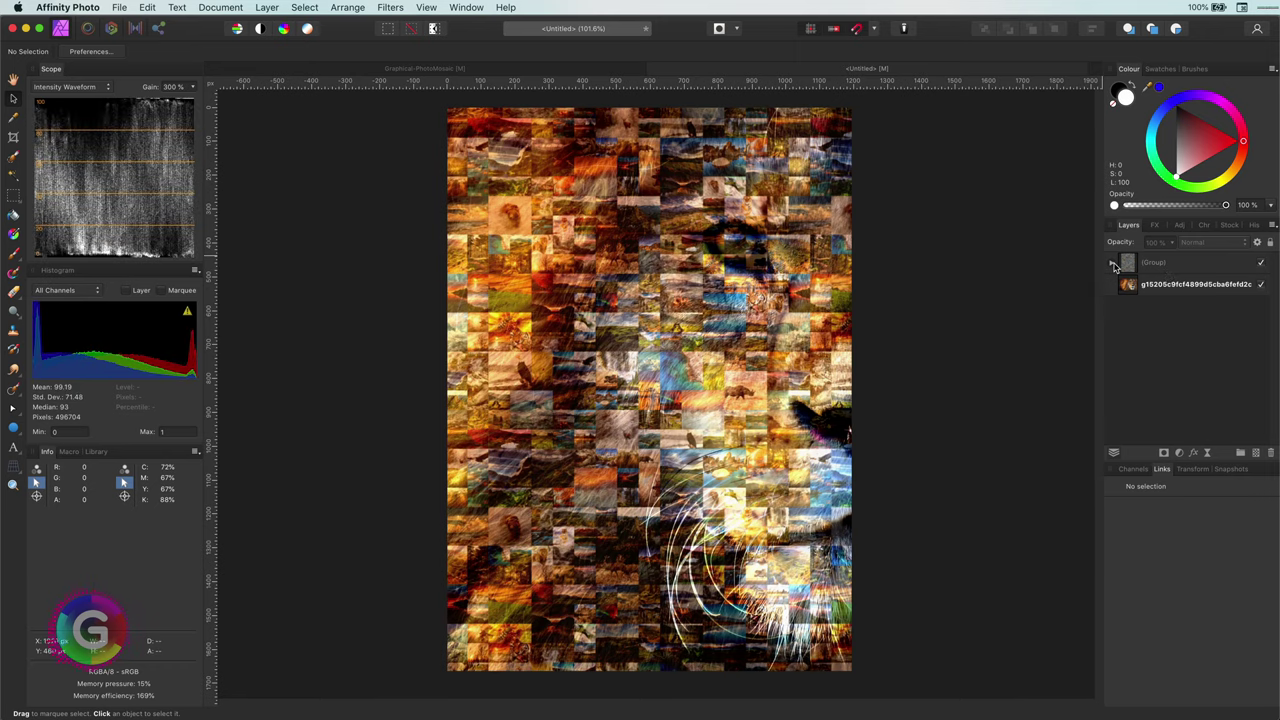
left_click(1111, 262)
left_click(1218, 291)
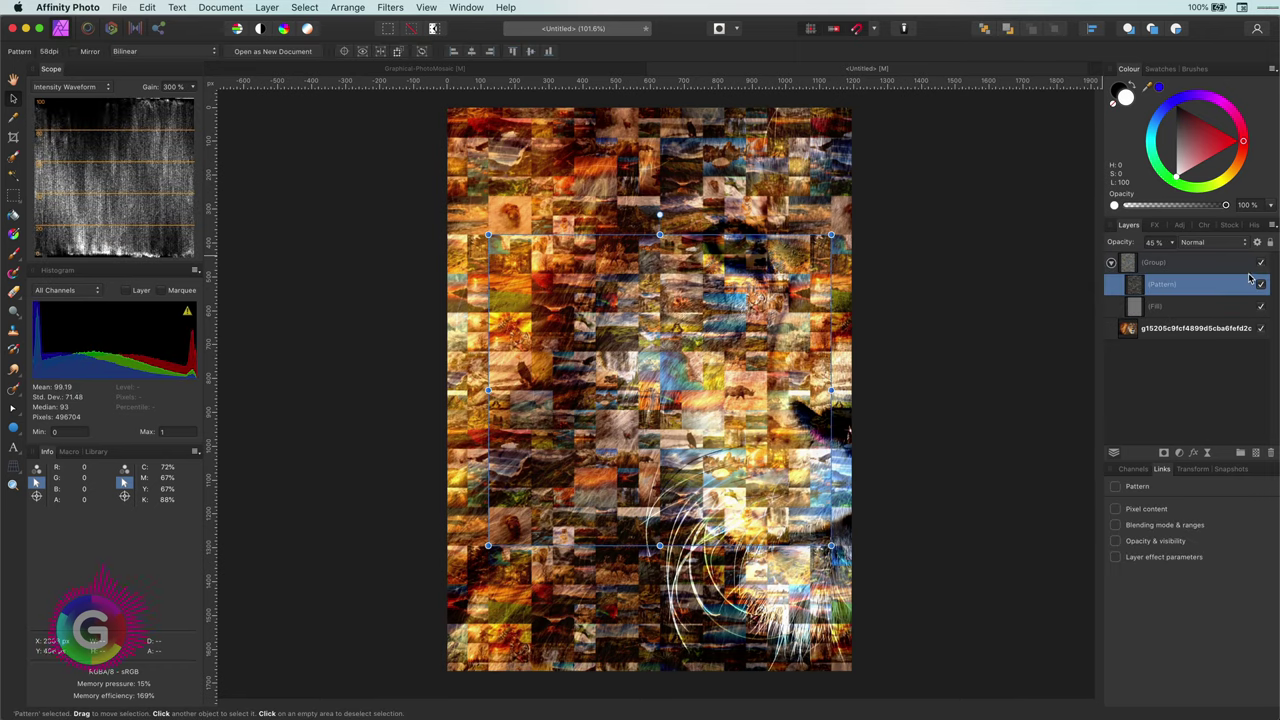
left_click(1260, 262)
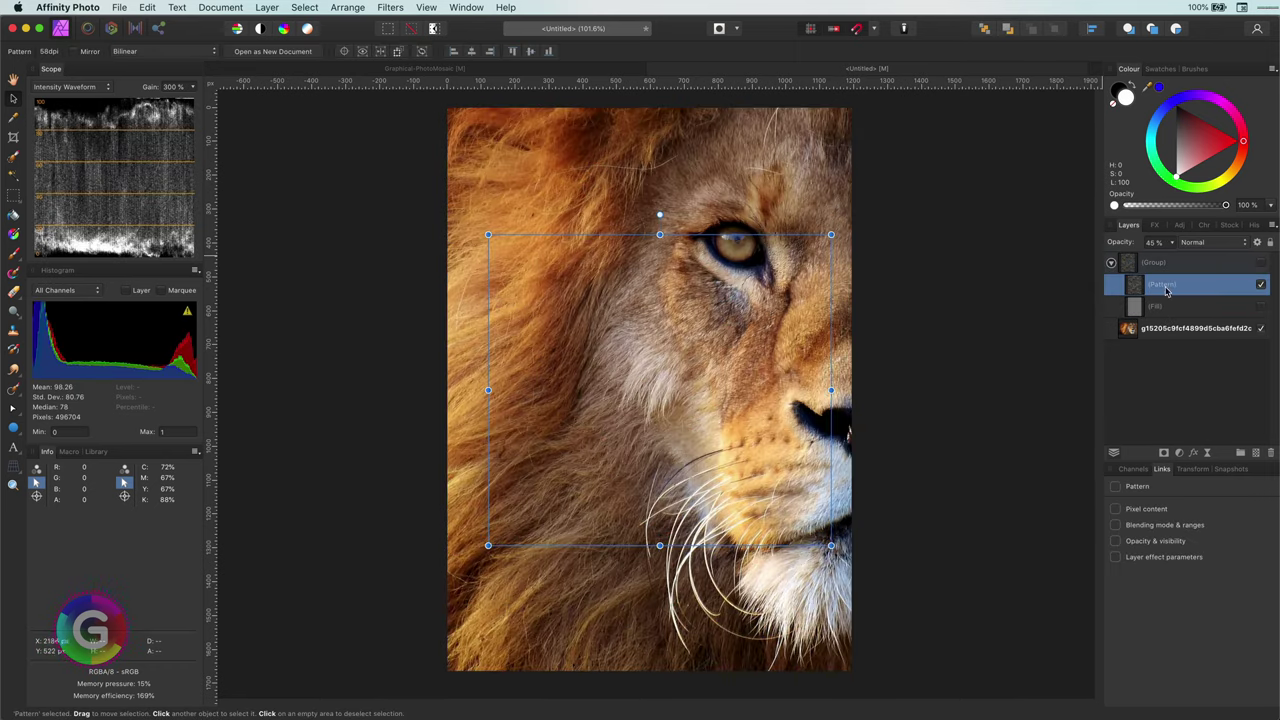
left_click_drag(1137, 289, 1160, 264)
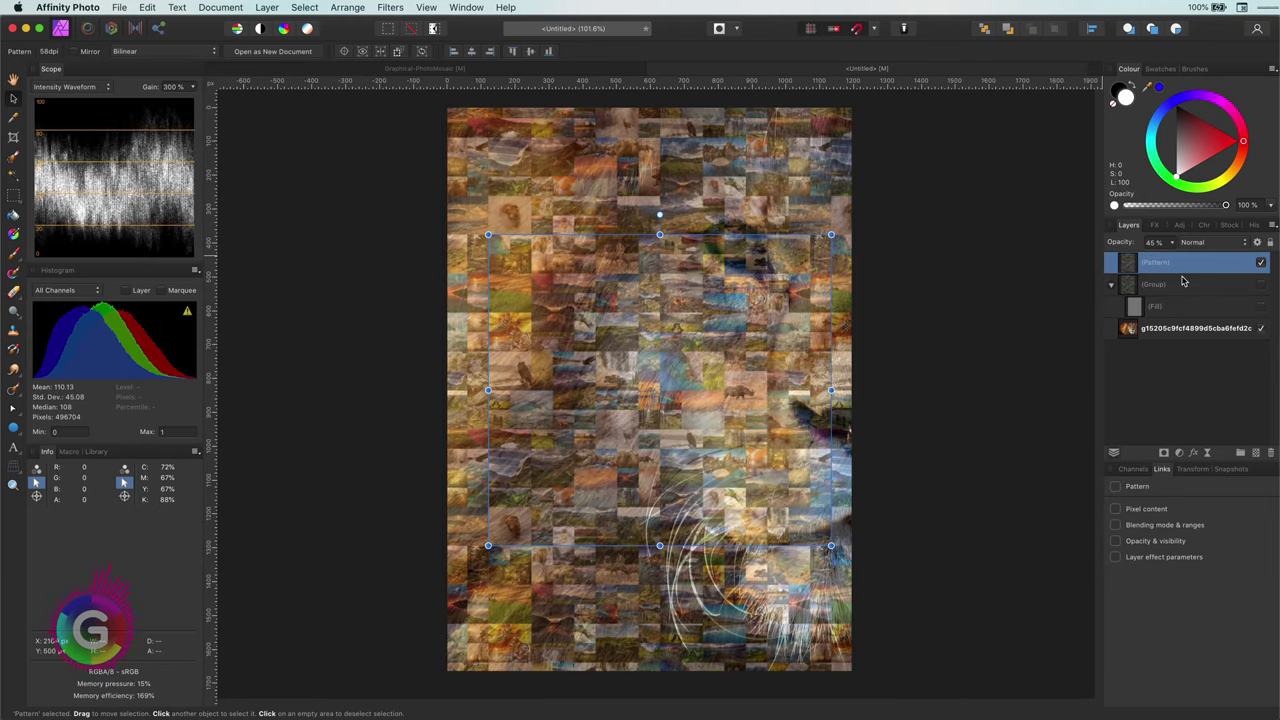
Step: Set the Pattern layer to 100% opacity and zoom into the mosaic tiles
key("0")
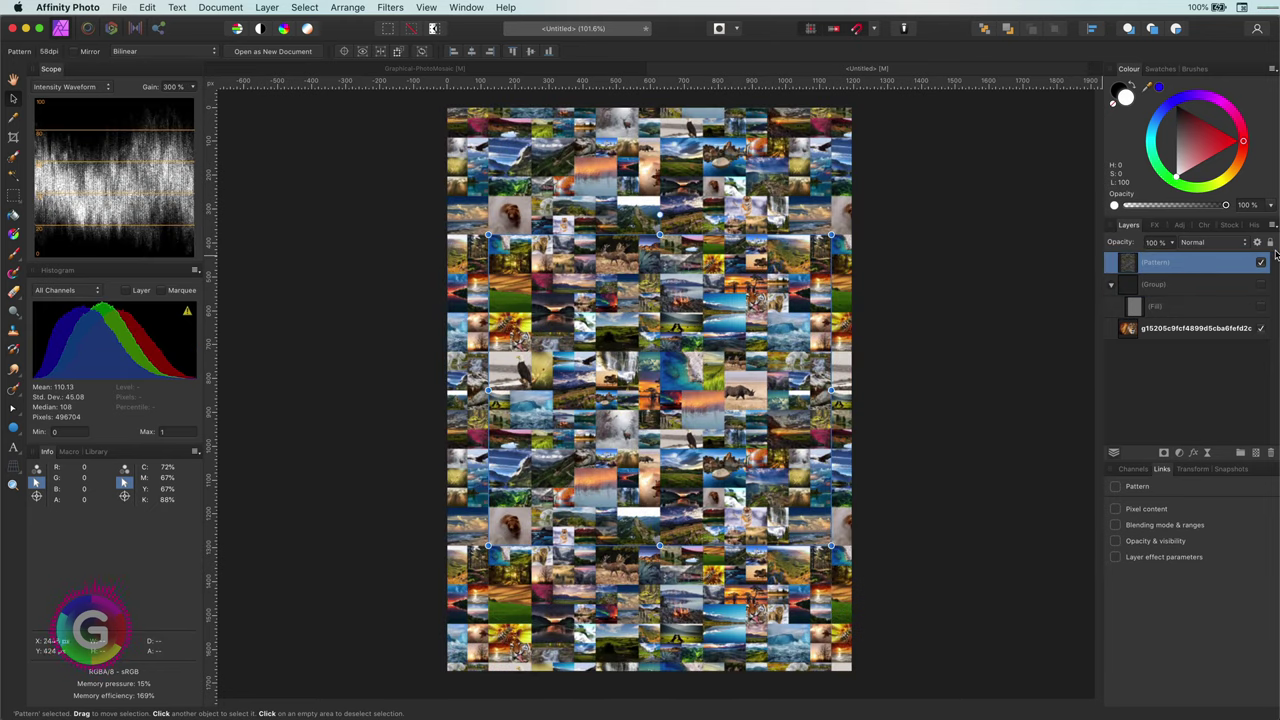
scroll(629, 313, "up", 5)
scroll(703, 365, "up", 3)
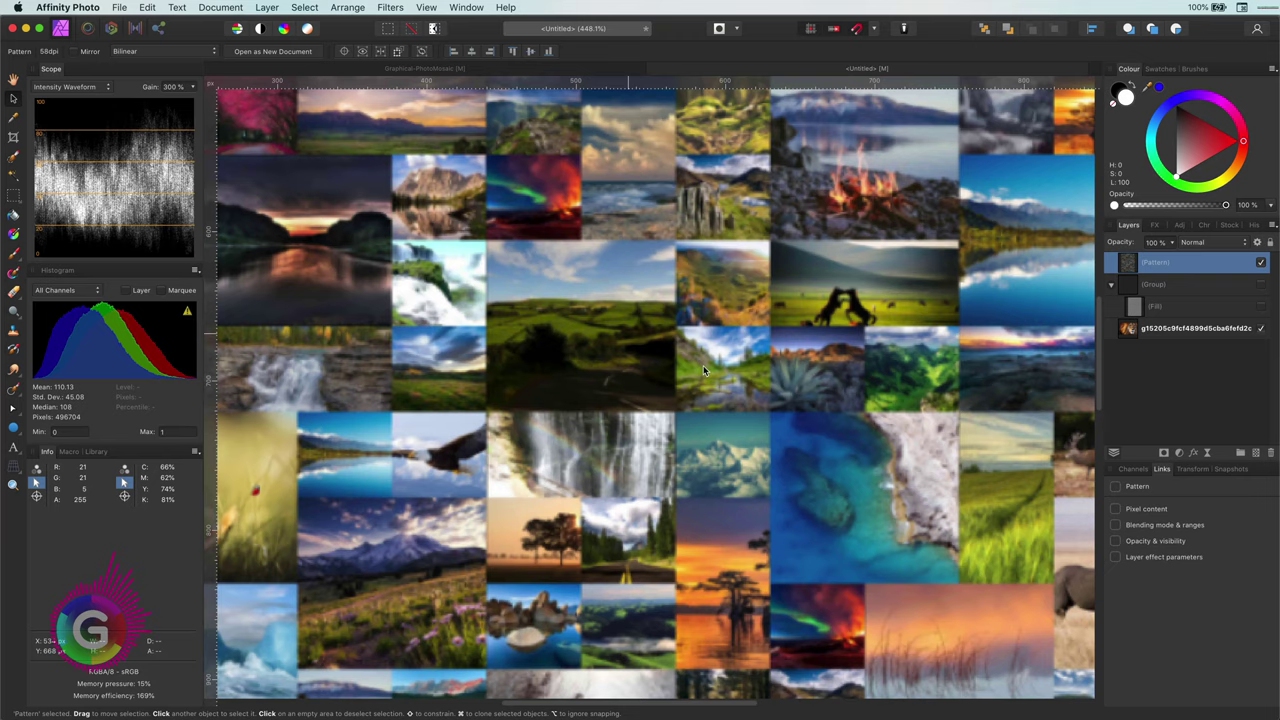
Step: Pan across the enlarged nature thumbnails, then fit the whole mosaic in the window
left_click_drag(830, 378, 975, 498)
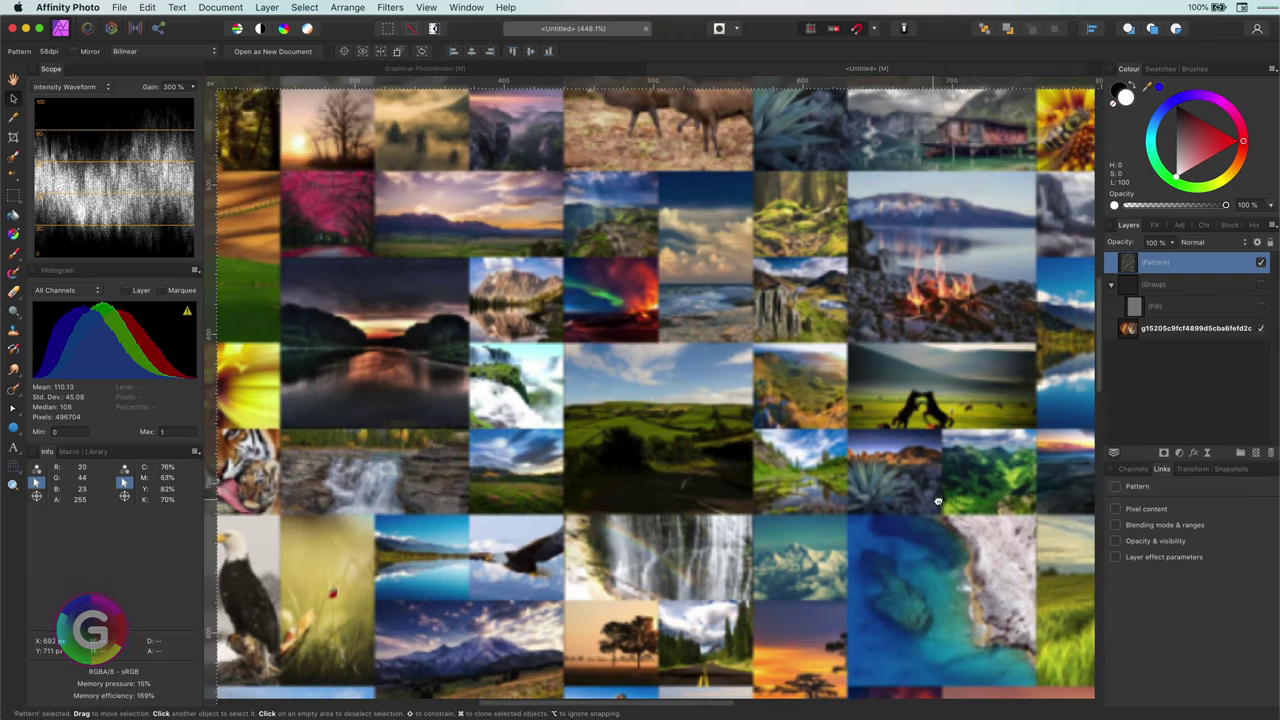
scroll(822, 371, "up", 5)
scroll(822, 371, "left", 7)
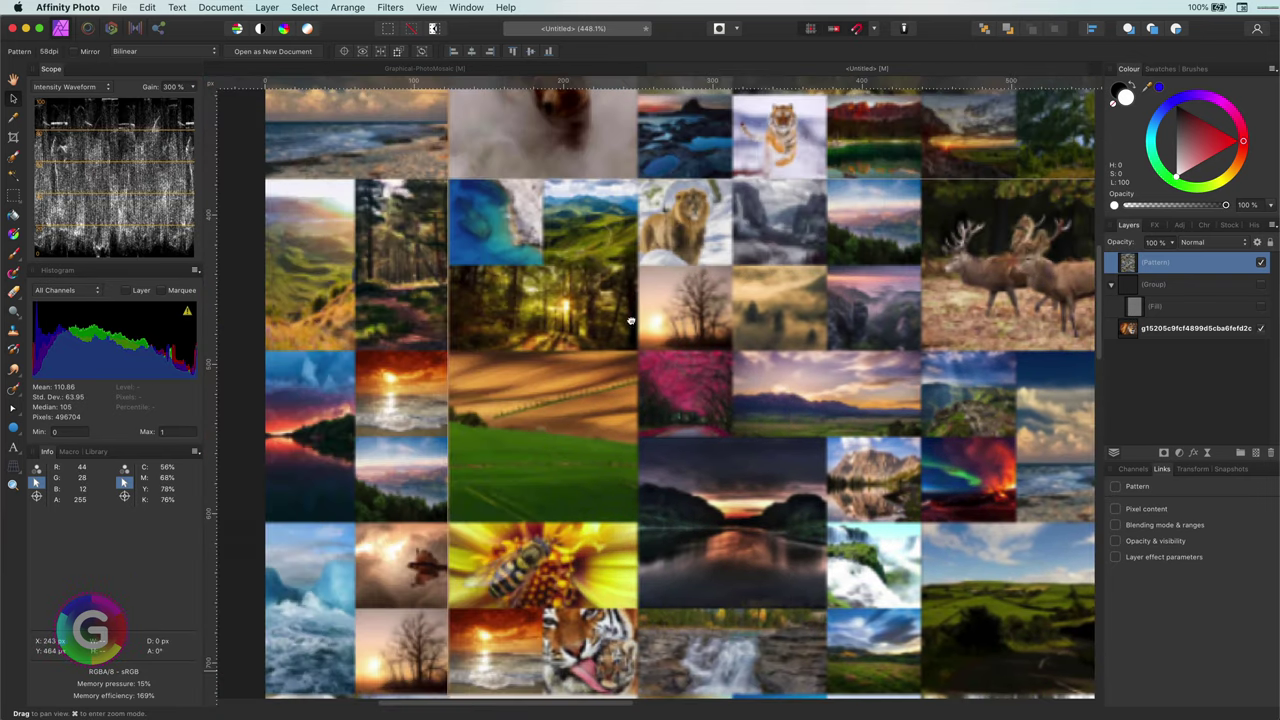
scroll(822, 371, "right", 5)
scroll(822, 380, "up", 5)
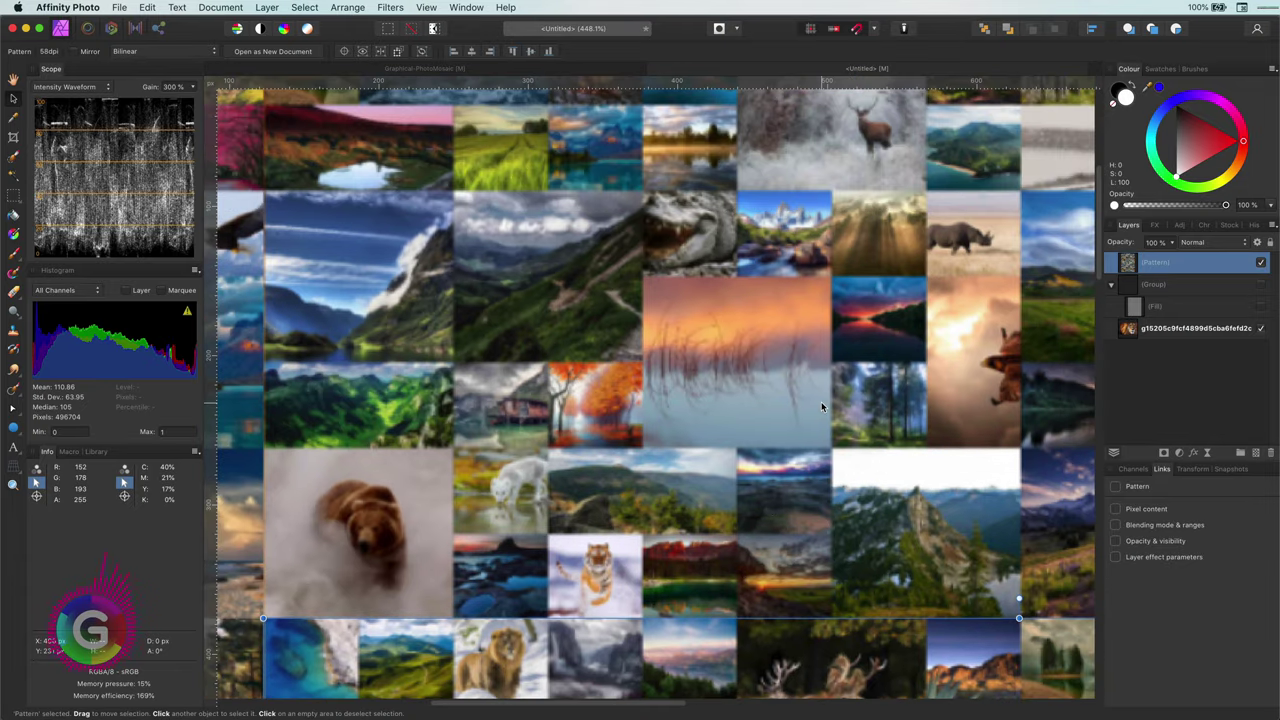
key("ctrl+0")
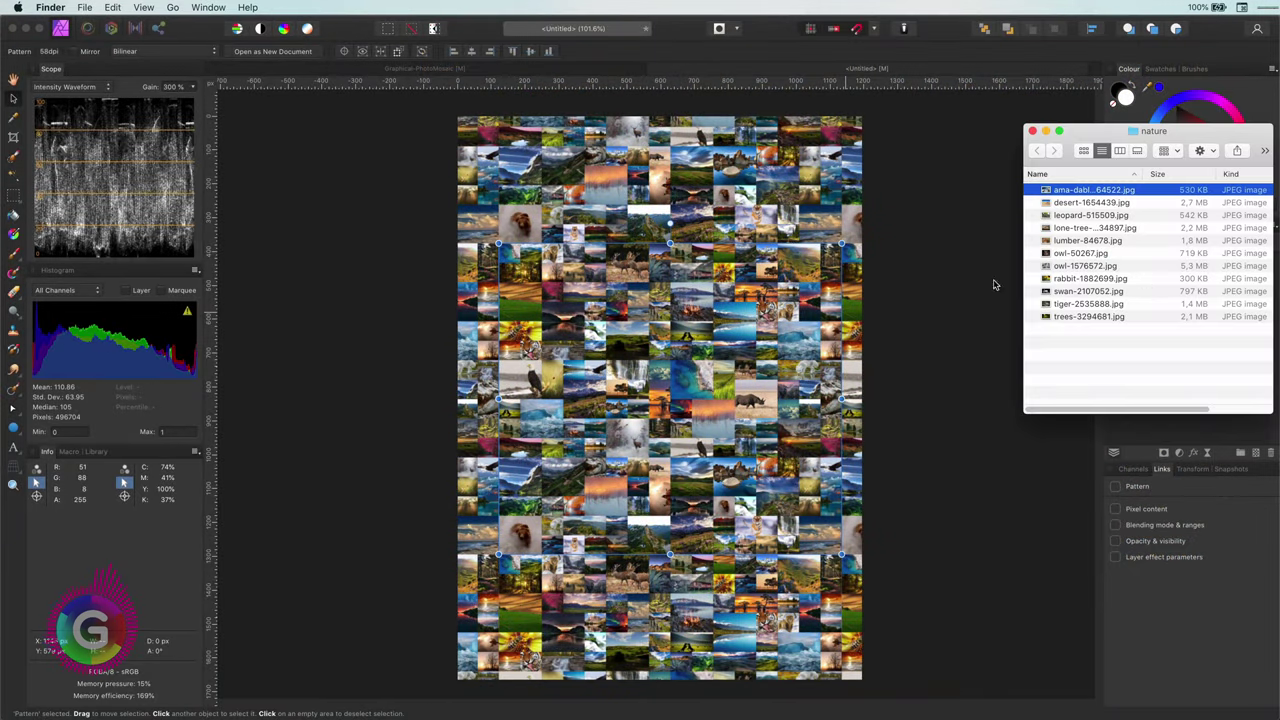
Step: Step through the nature folder's images, starting from desert-1654439.jpg
left_click(1117, 207)
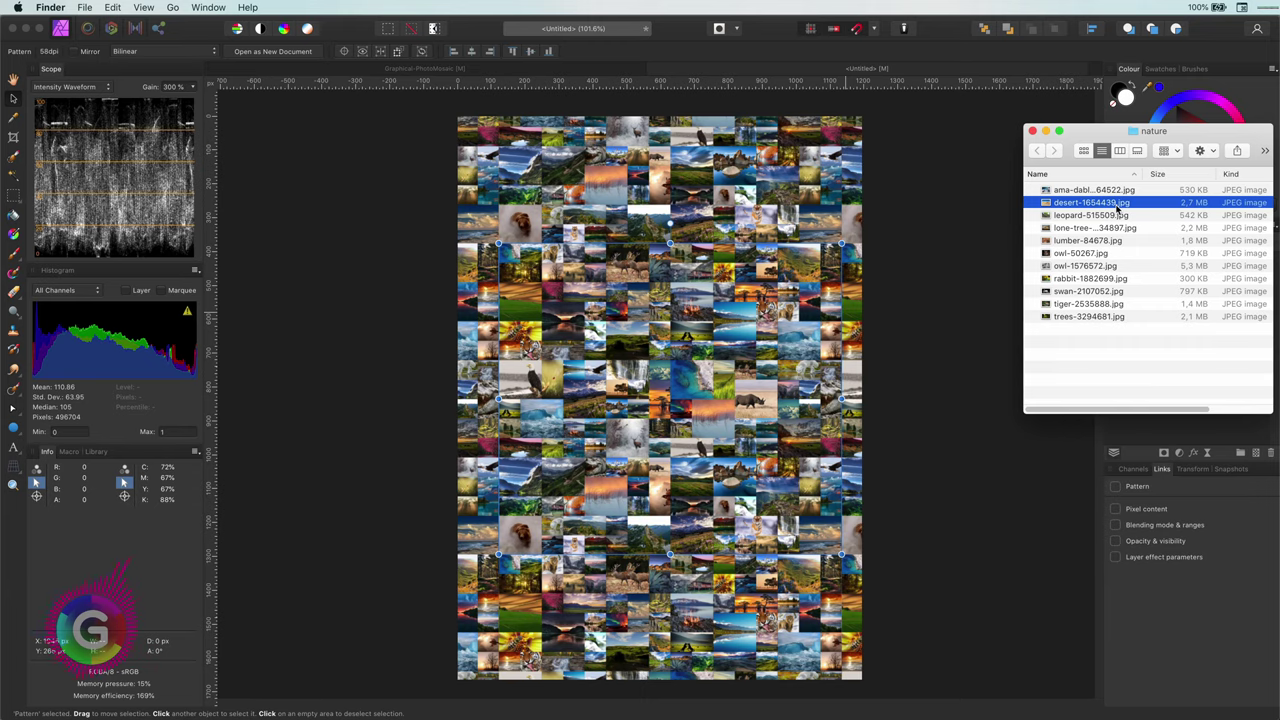
key("Up")
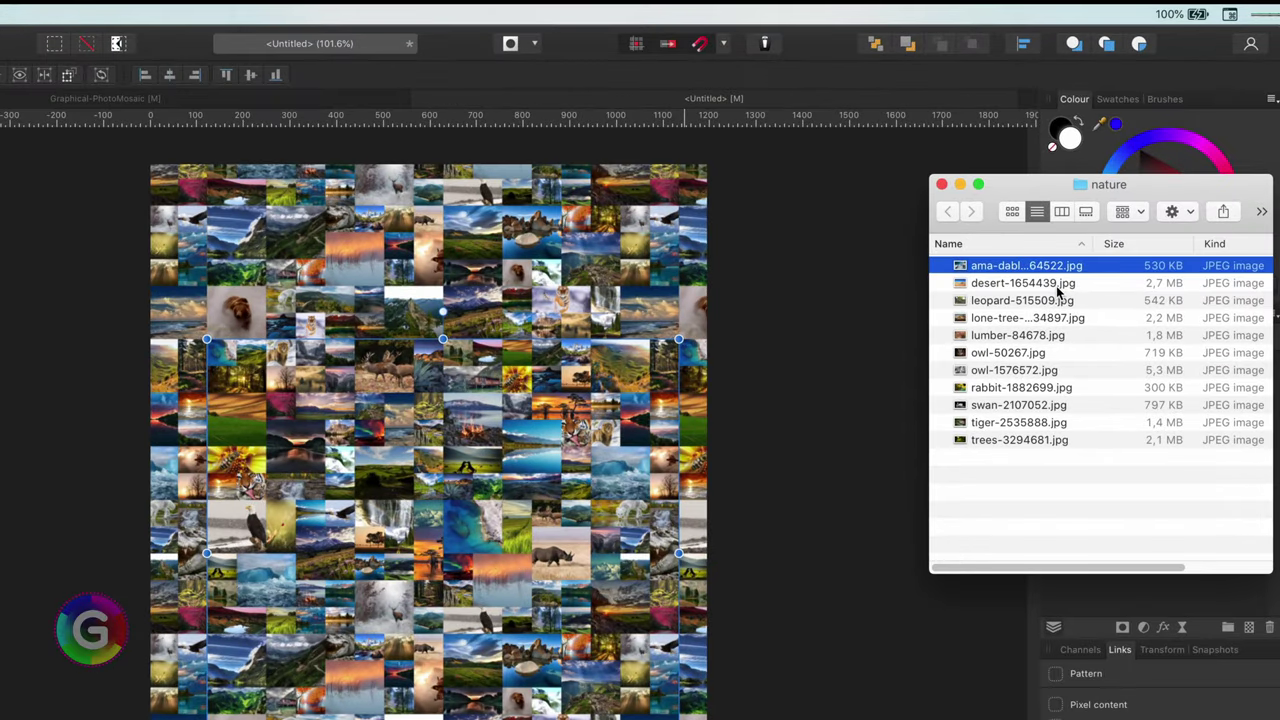
left_click(1117, 206)
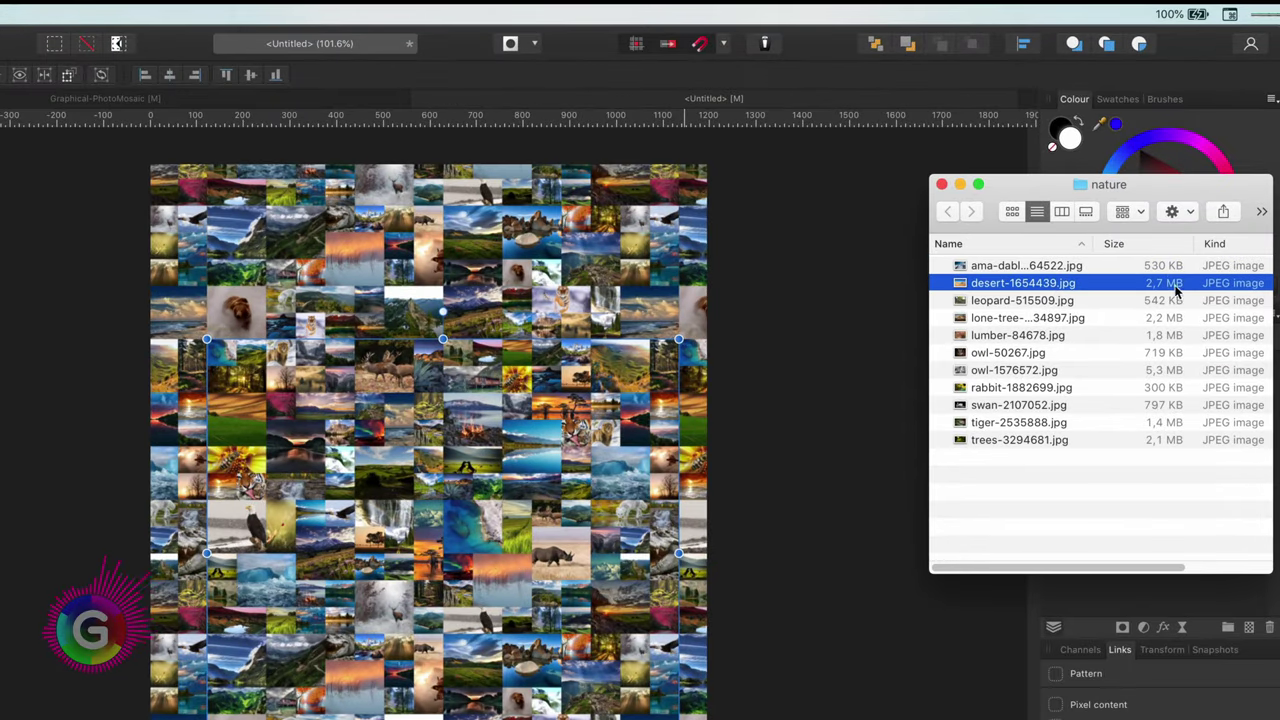
key("Down")
key("Down")
key("Down")
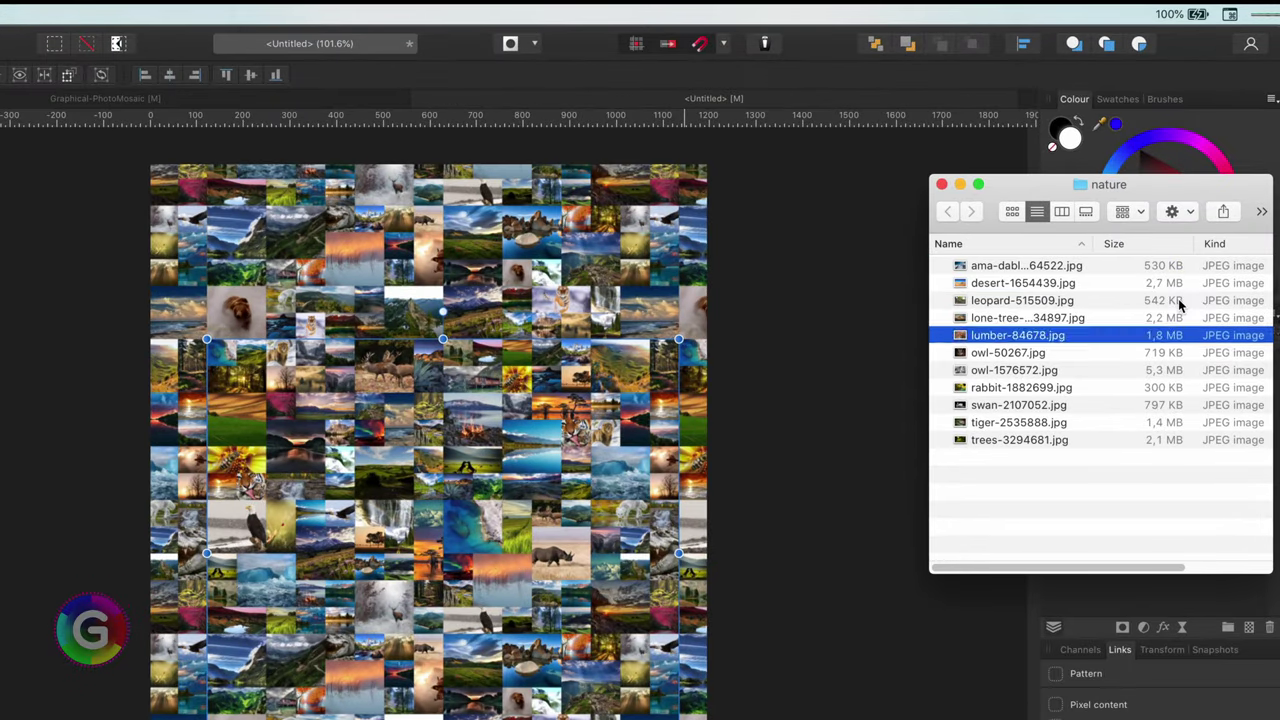
key("Down")
key("Down")
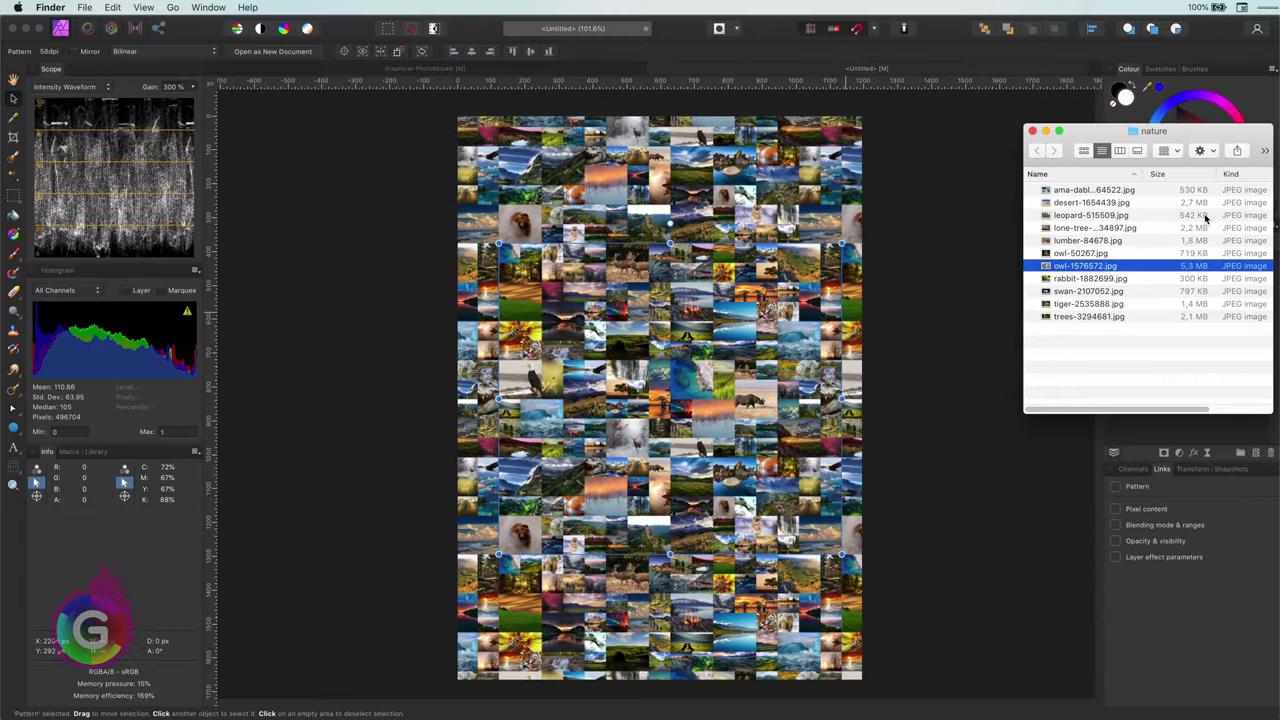
key("Down")
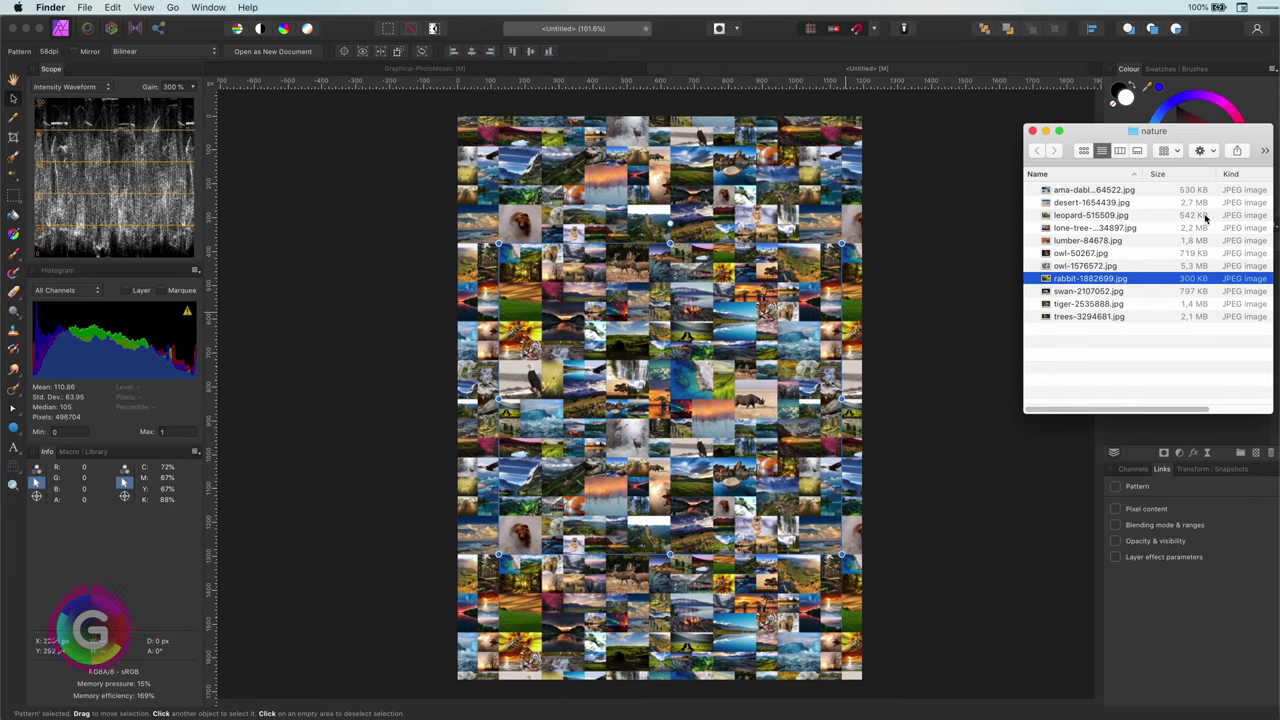
key("Down")
key("Down")
key("Down")
key("super+Tab")
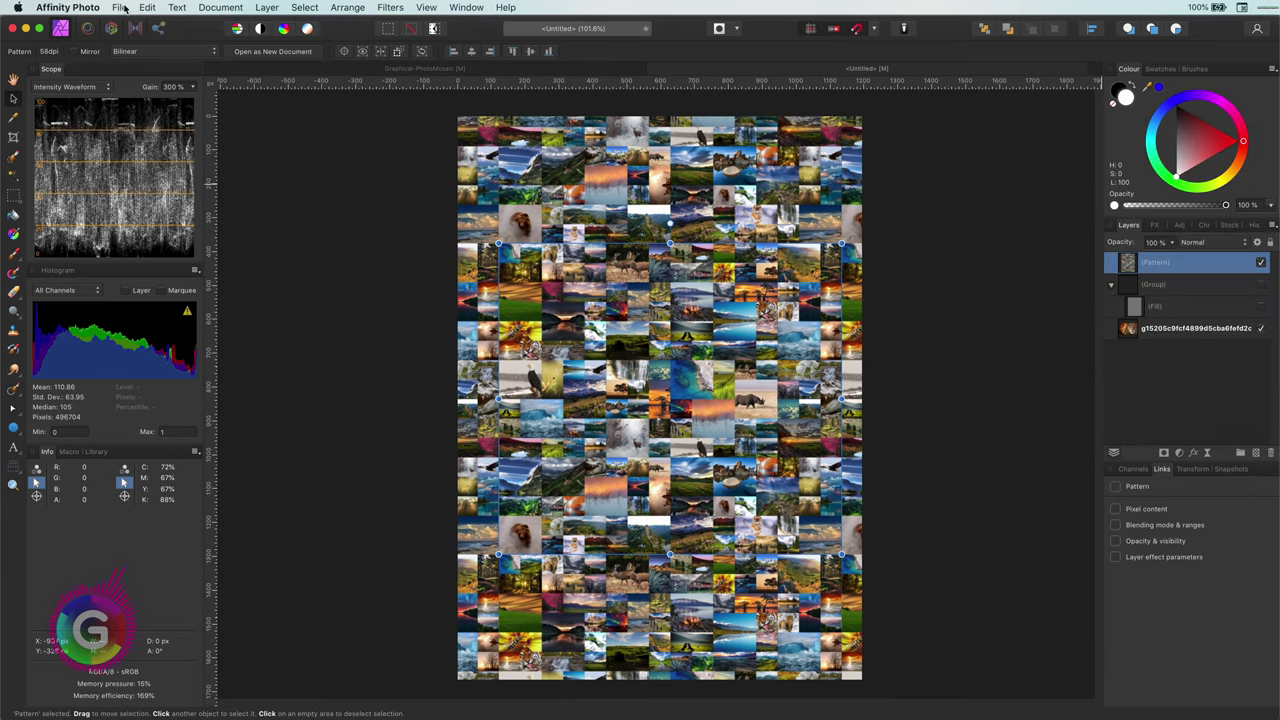
left_click(119, 7)
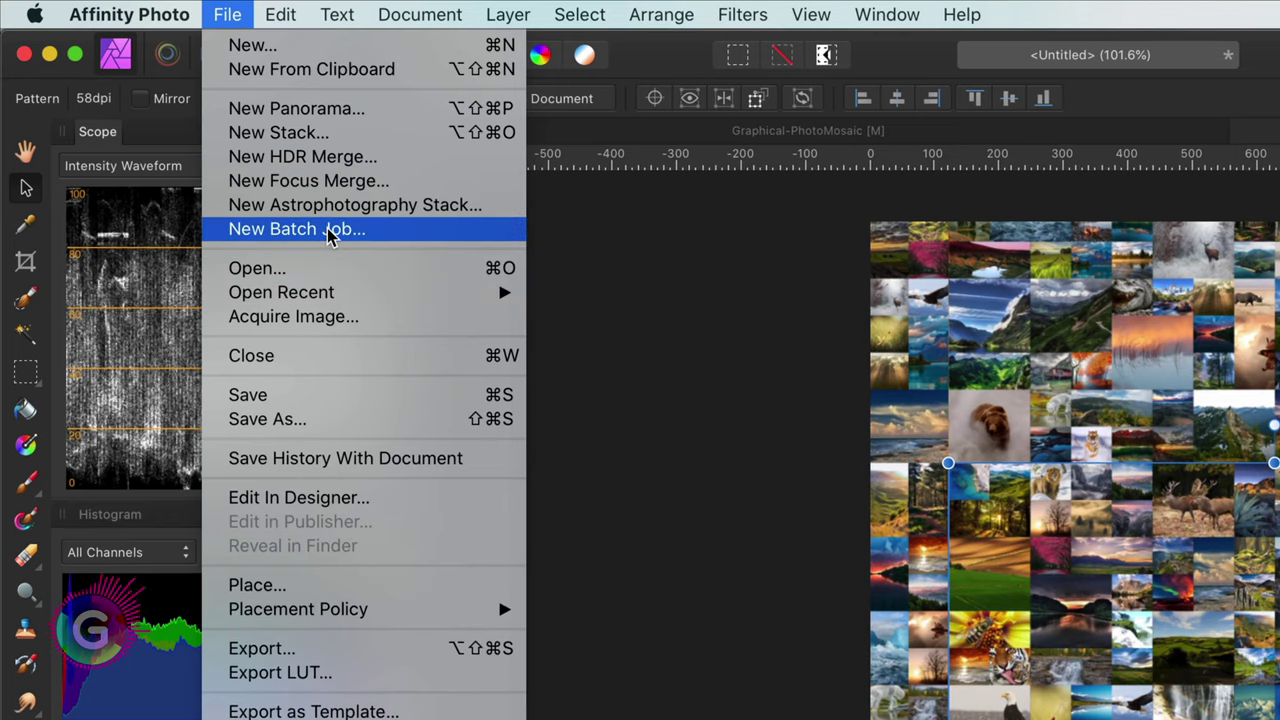
left_click(330, 232)
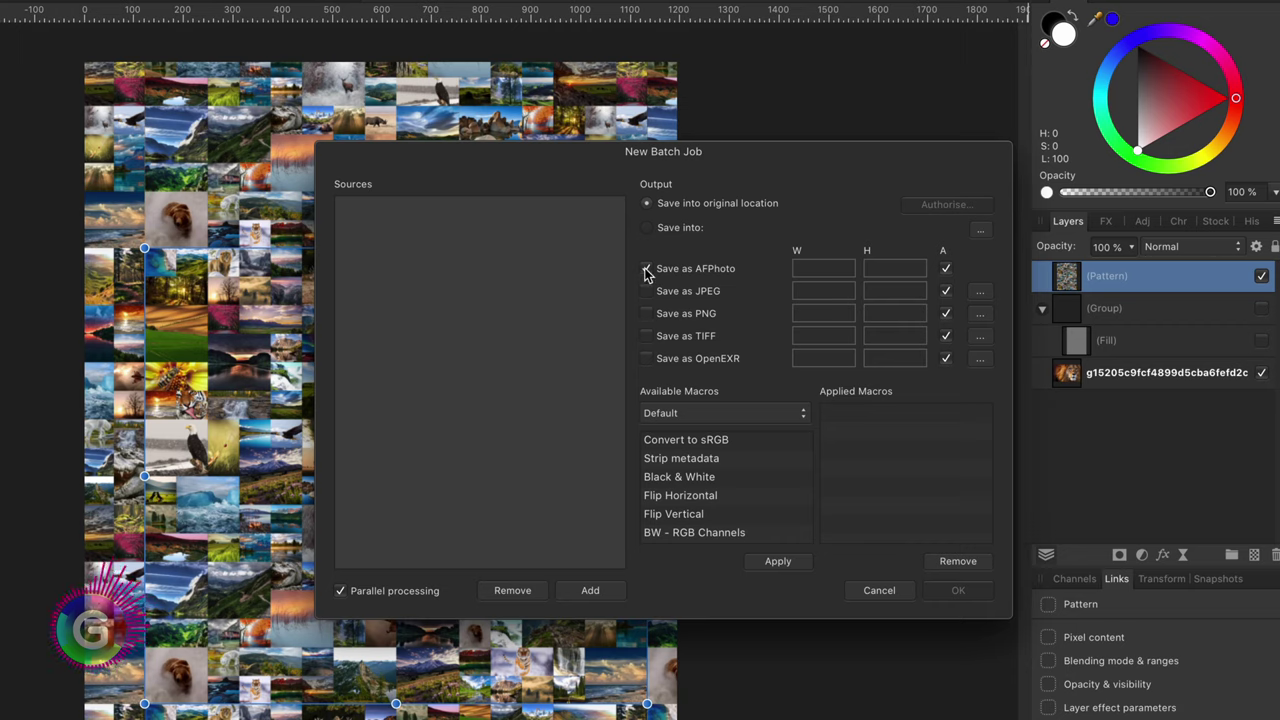
left_click(646, 290)
left_click(828, 292)
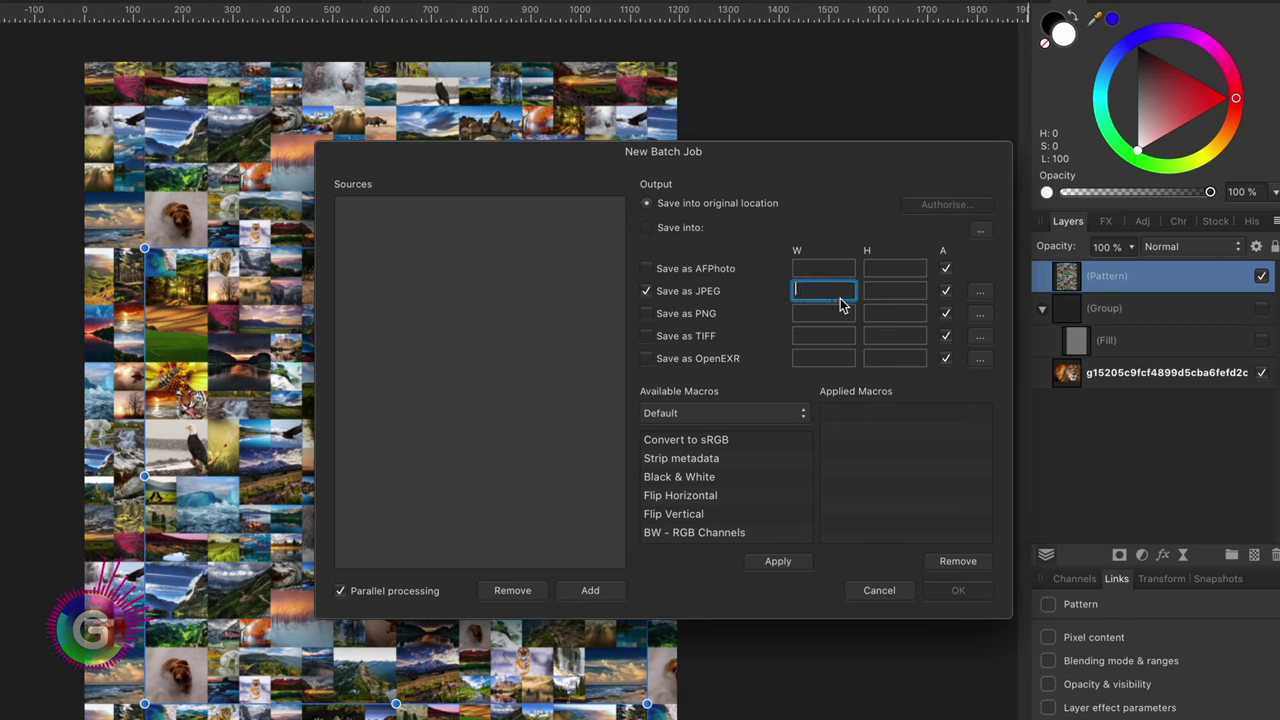
type("1080")
key("Tab")
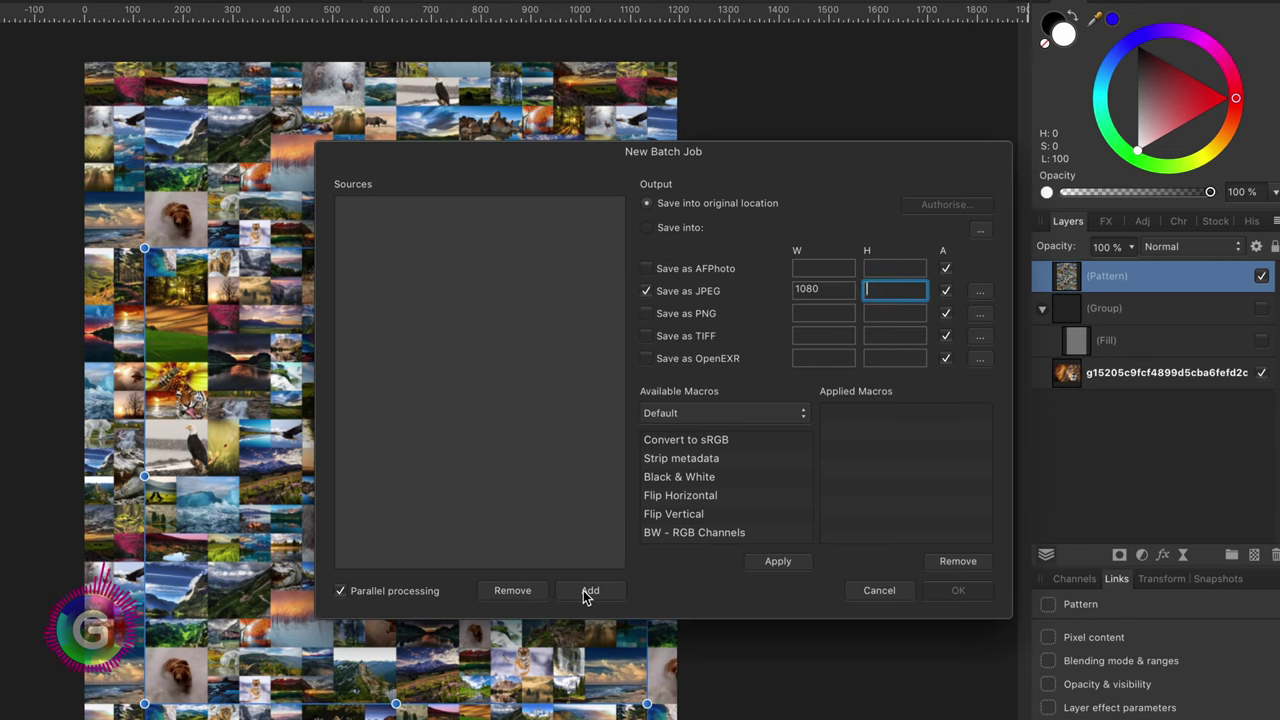
left_click(584, 591)
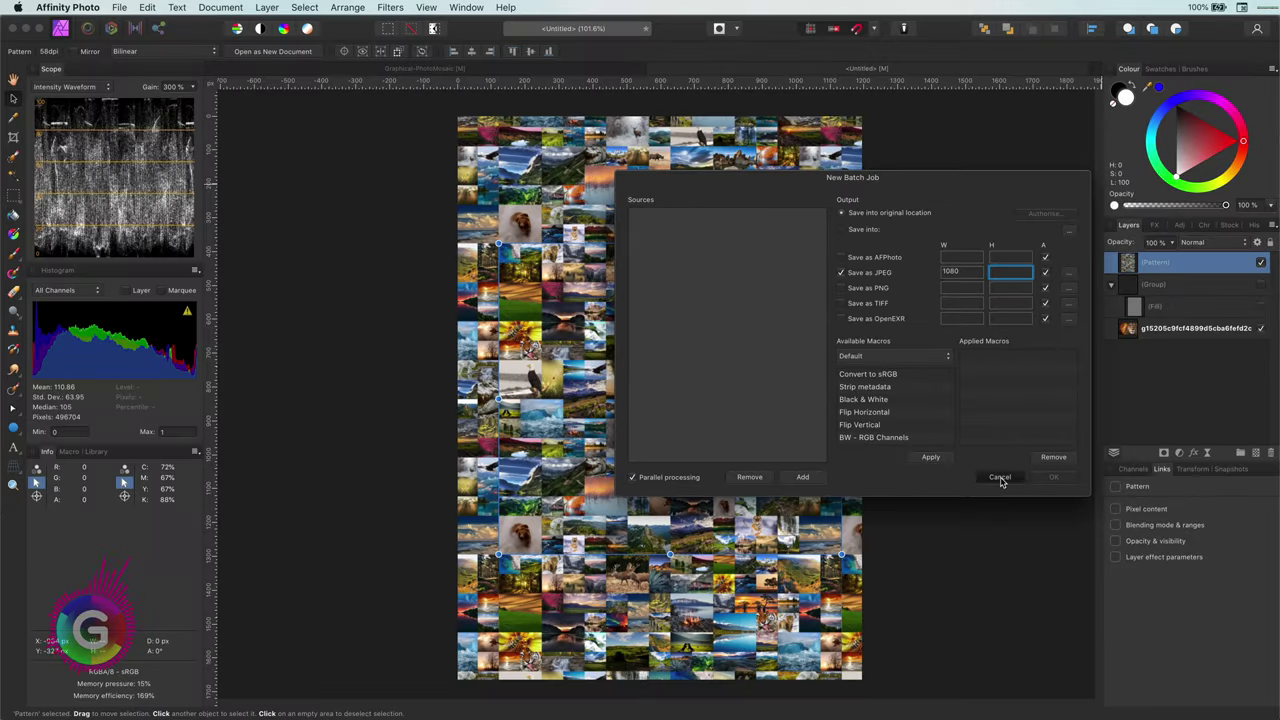
left_click(1001, 478)
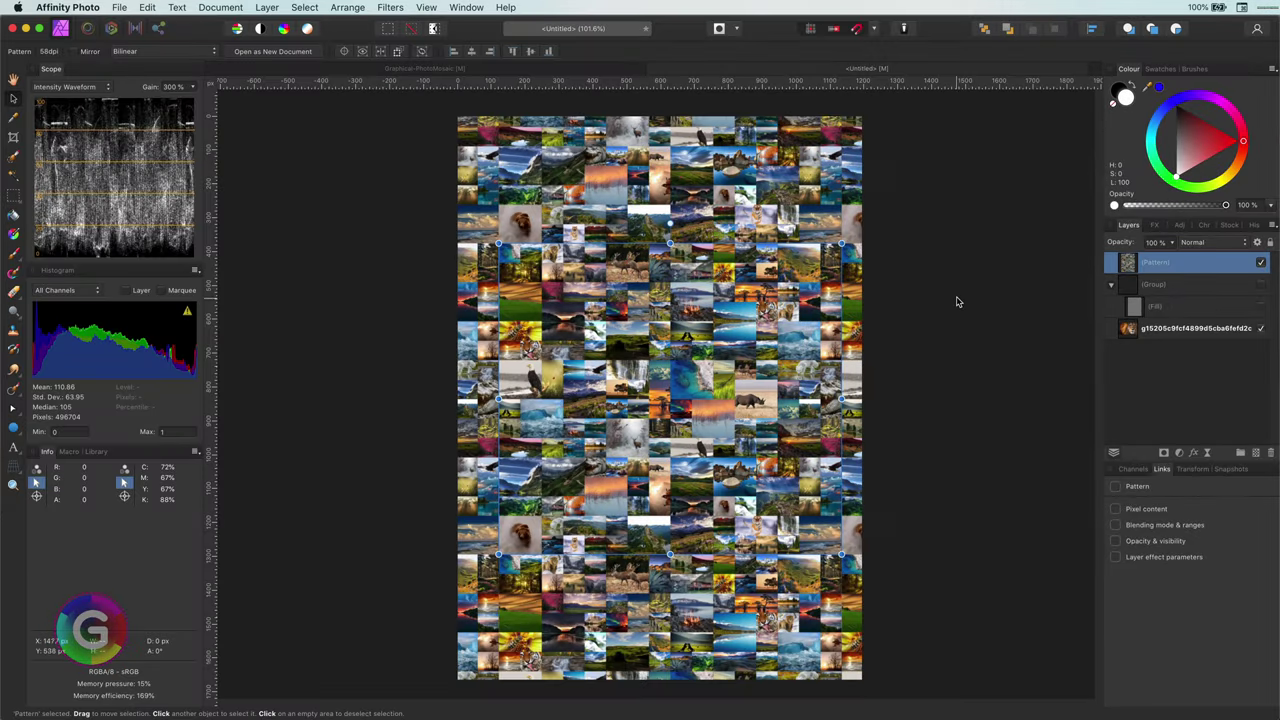
Step: Bring up the nature-processed folder and select one of its images
left_click(1085, 487)
scroll(1085, 492, "down", 5)
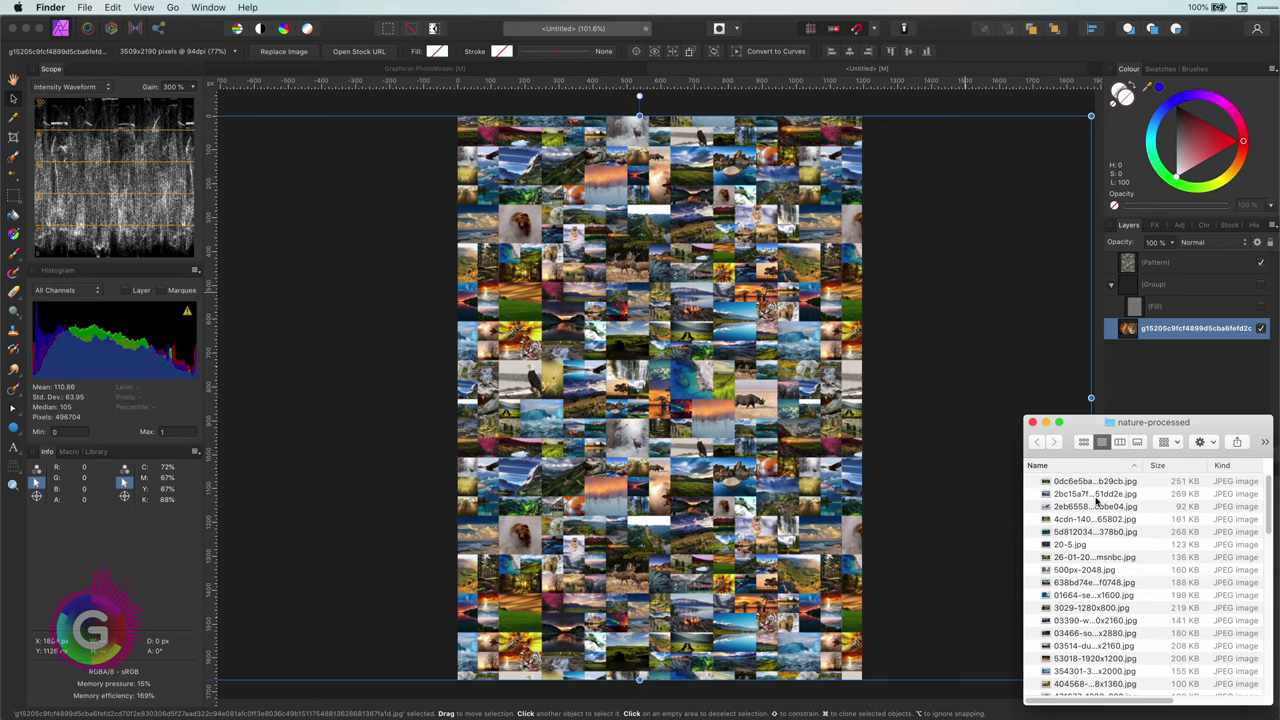
left_click(1083, 486)
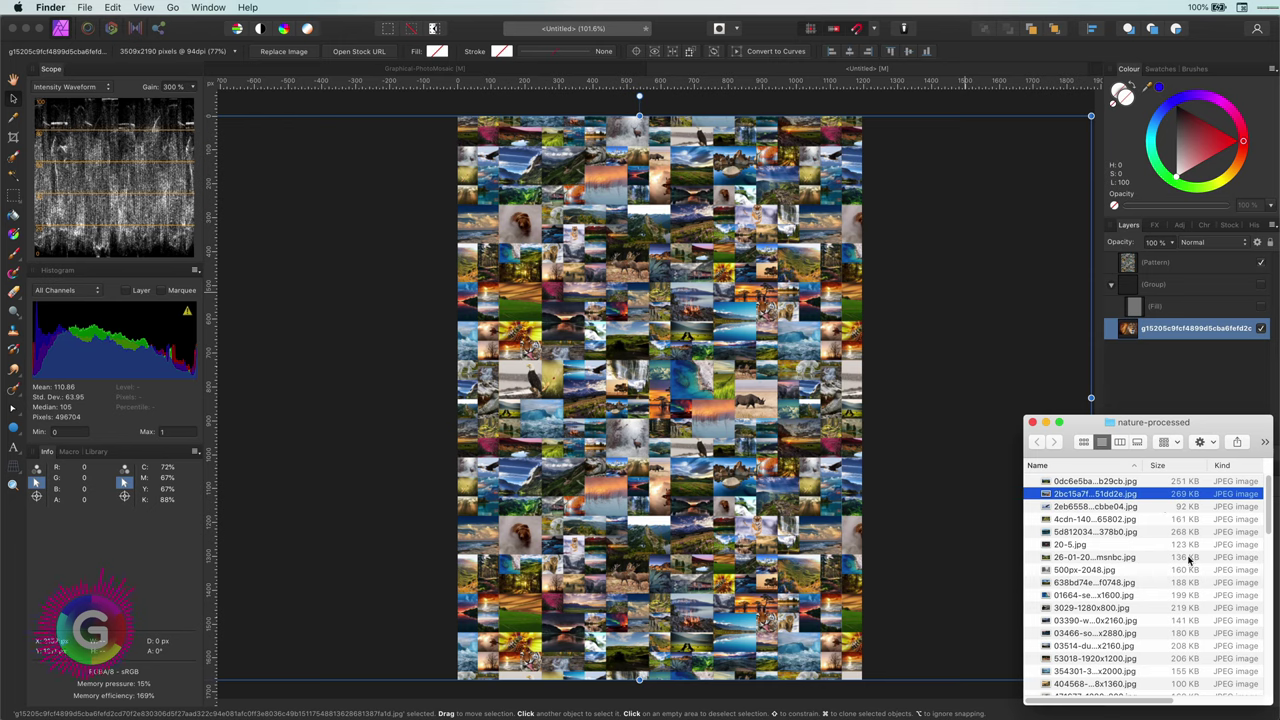
Step: Scroll through the nature-processed JPEGs, then bring the mosaic document forward
scroll(1191, 599, "down", 5)
scroll(1191, 599, "down", 5)
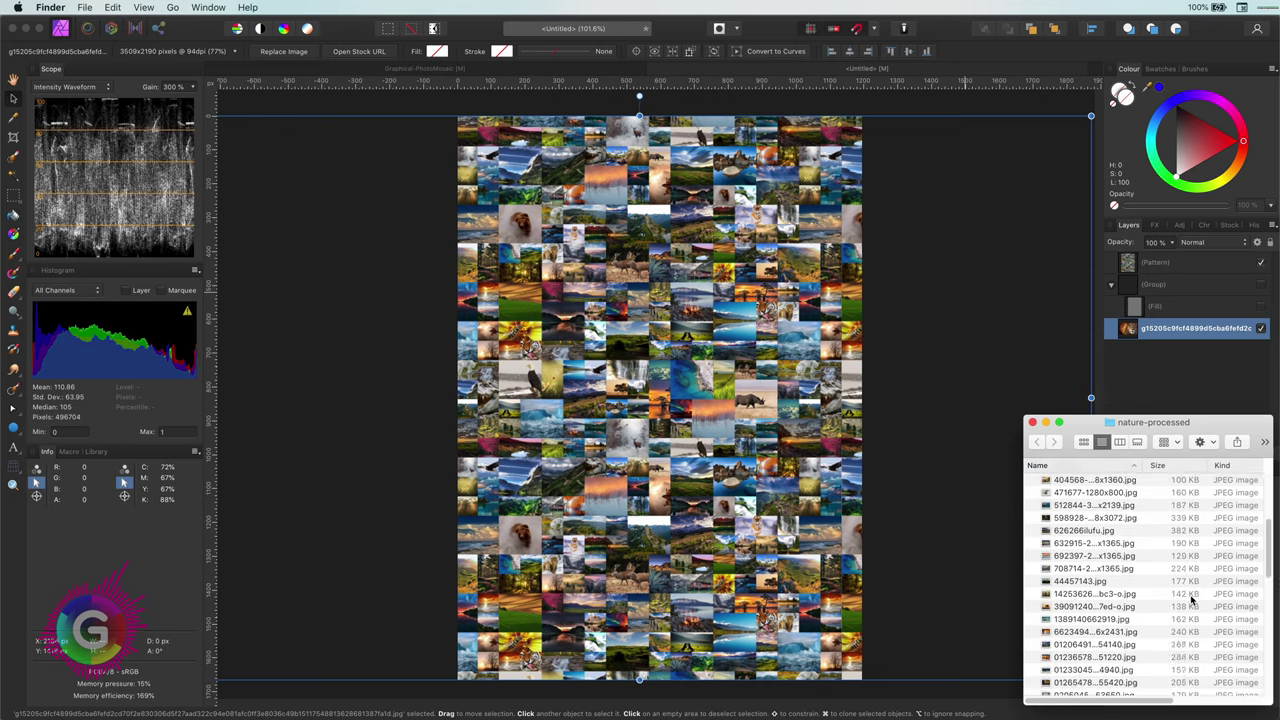
scroll(1191, 599, "down", 5)
scroll(1191, 599, "down", 5)
scroll(1191, 599, "down", 5)
scroll(1191, 605, "down", 5)
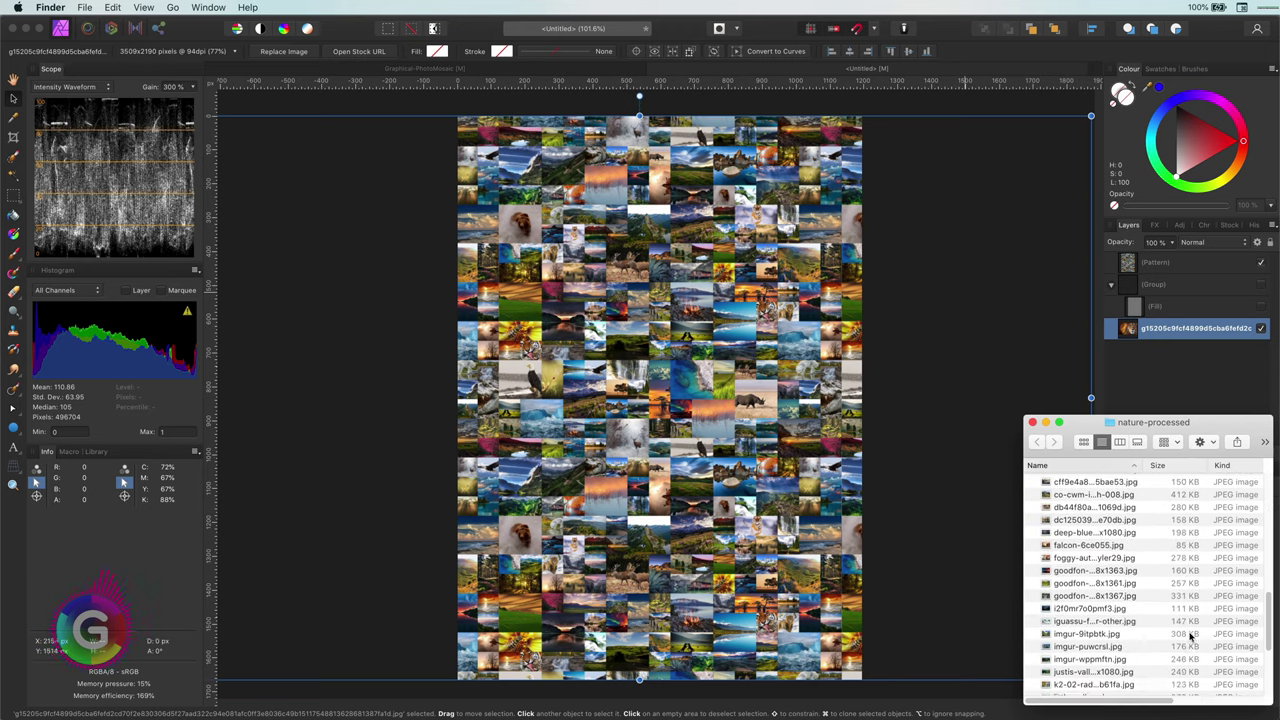
scroll(1190, 615, "down", 5)
scroll(1189, 632, "down", 5)
scroll(1189, 632, "down", 3)
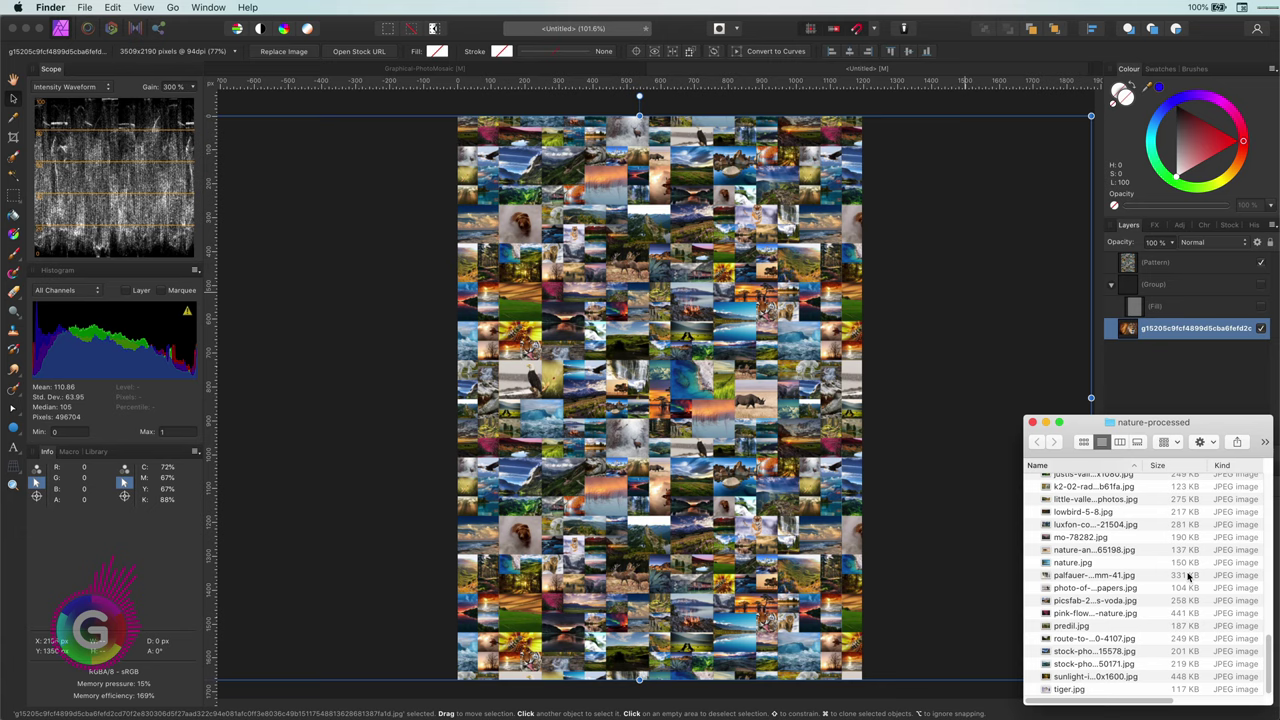
scroll(1188, 578, "up", 5)
scroll(1188, 577, "up", 5)
scroll(1188, 577, "up", 3)
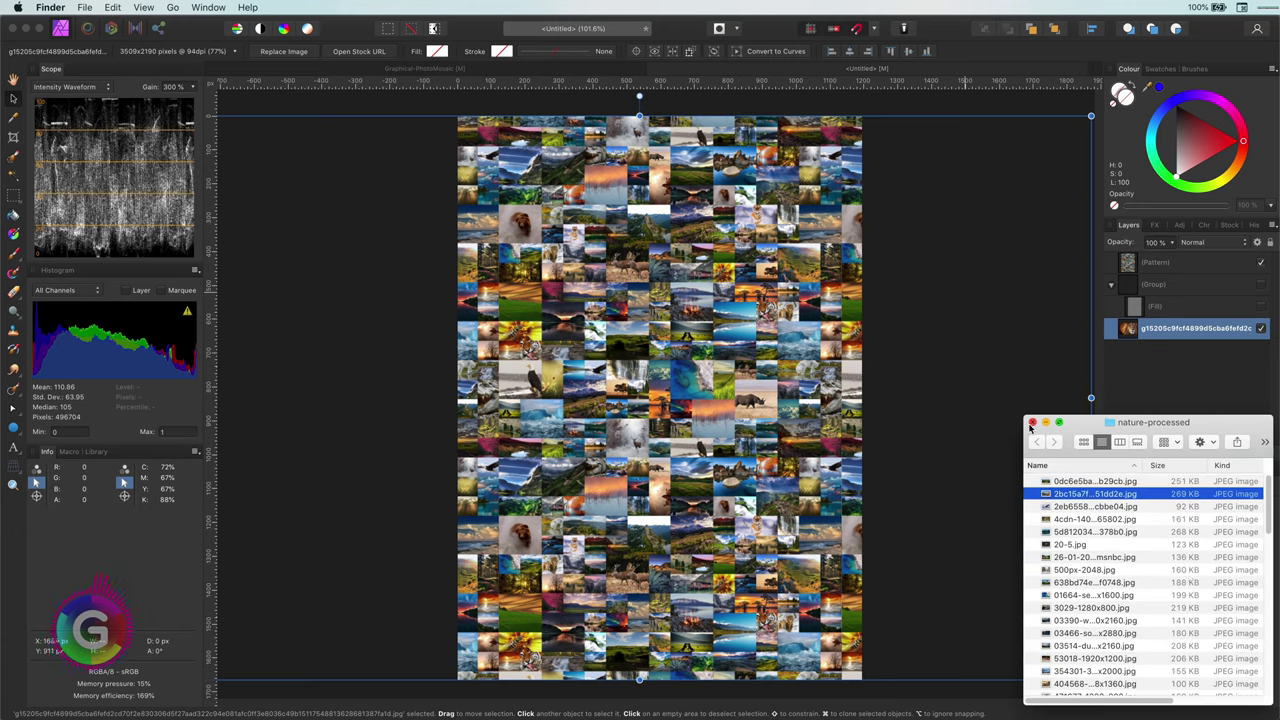
left_click(977, 400)
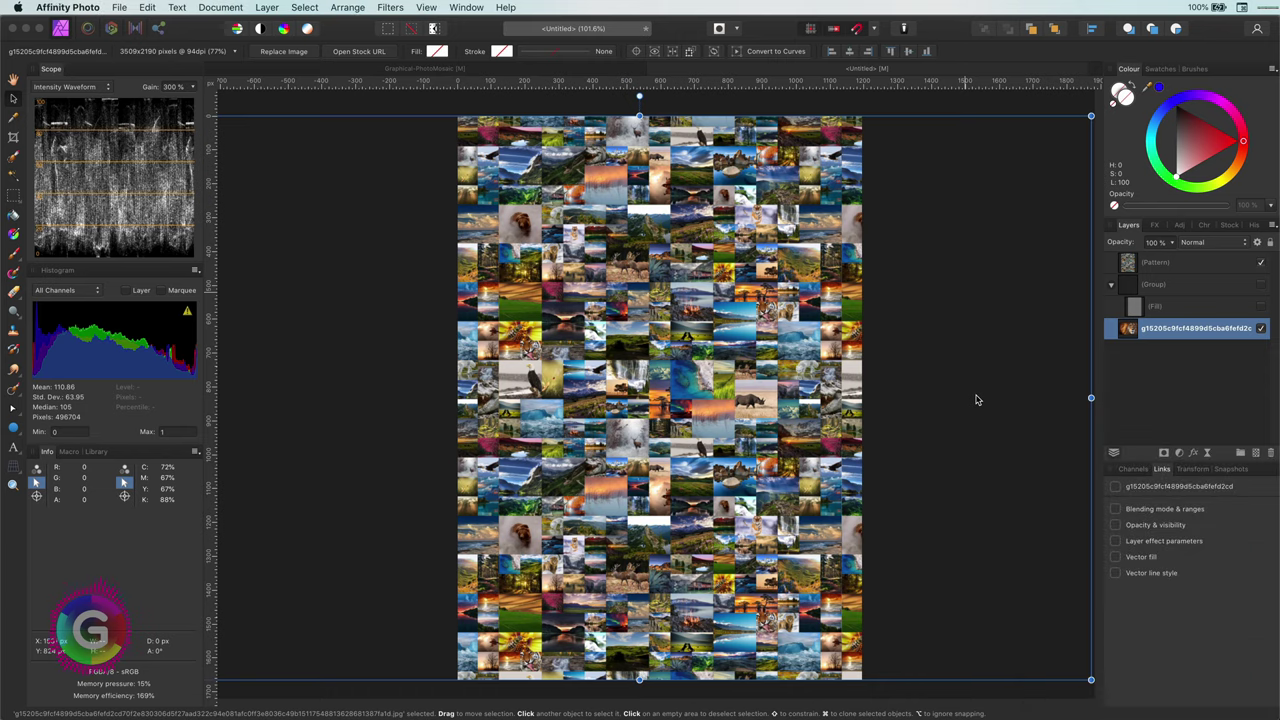
Step: Select every nature-processed photo through tiger.jpg and drop them onto G-Tab
key("super+Tab")
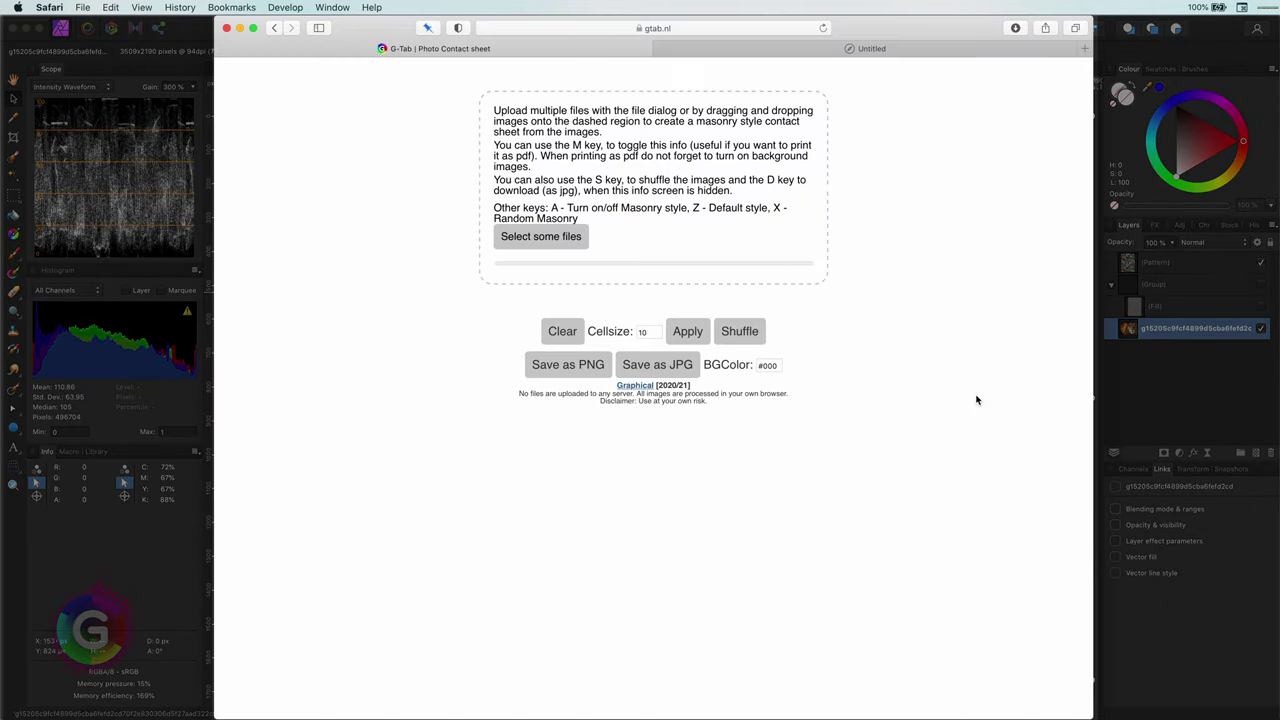
key("super+Tab")
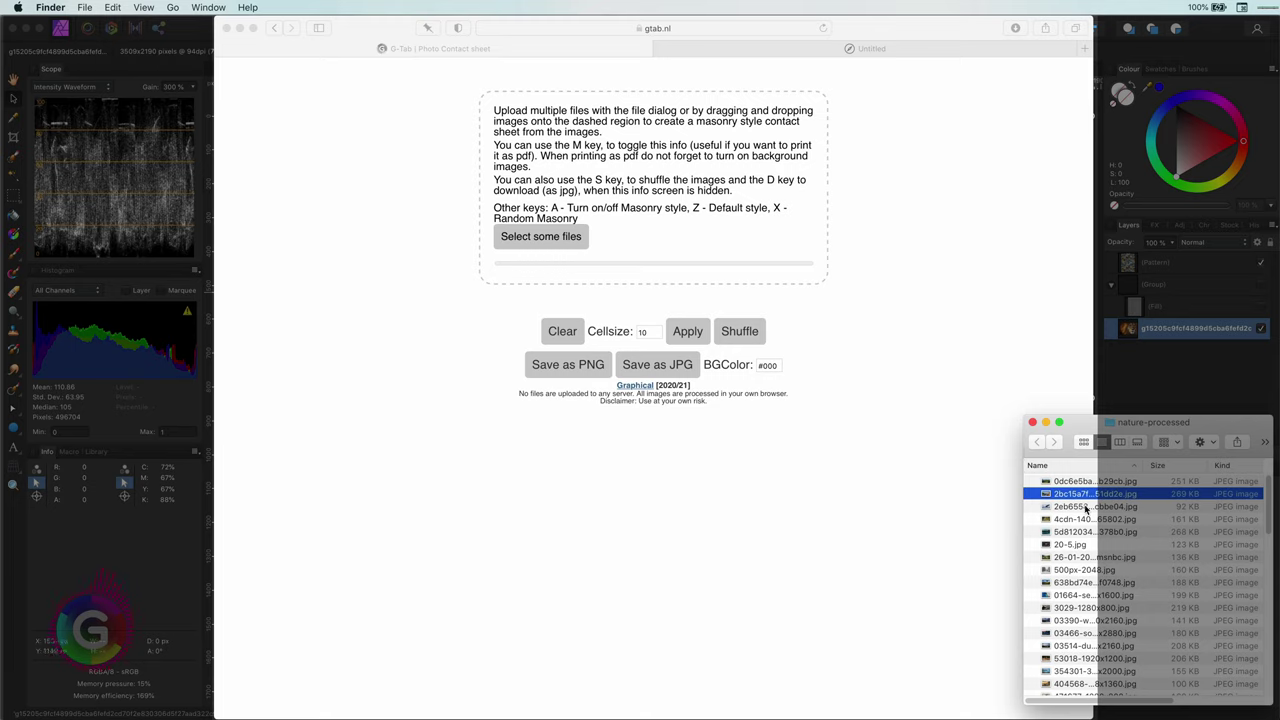
left_click(1078, 484)
scroll(1104, 545, "down", 5)
scroll(1110, 555, "down", 5)
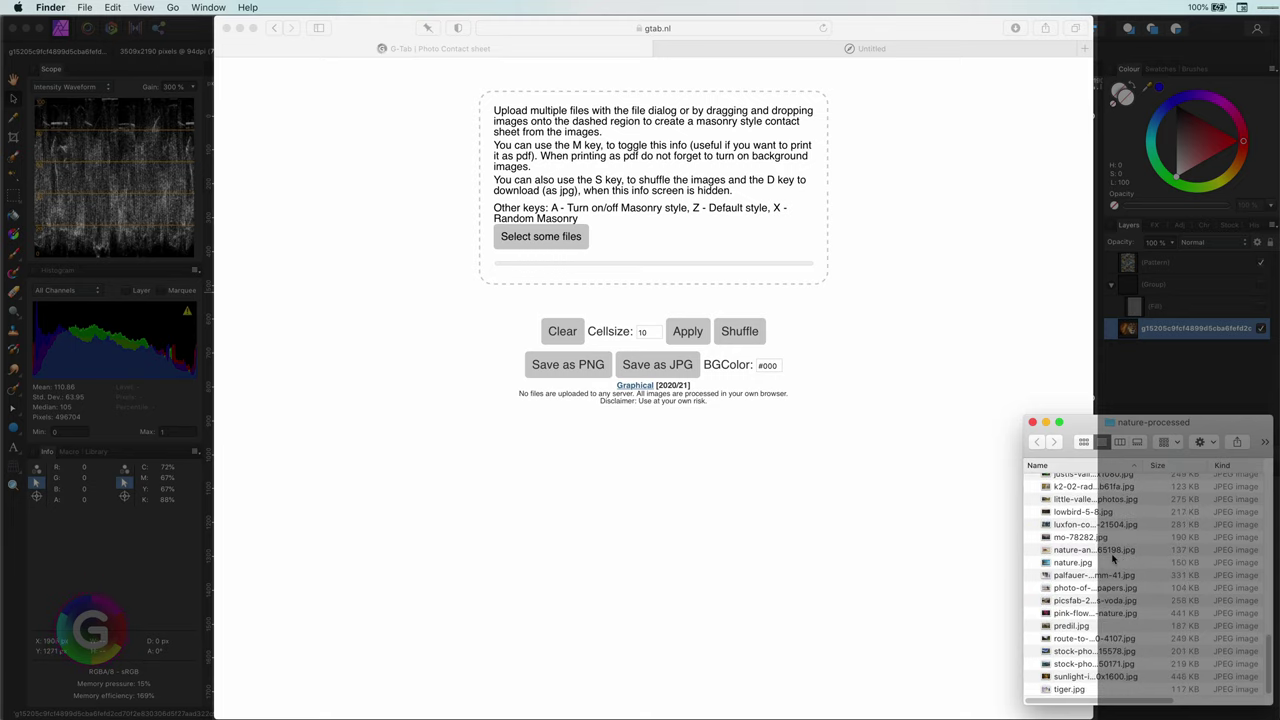
left_click(1076, 689, "shift")
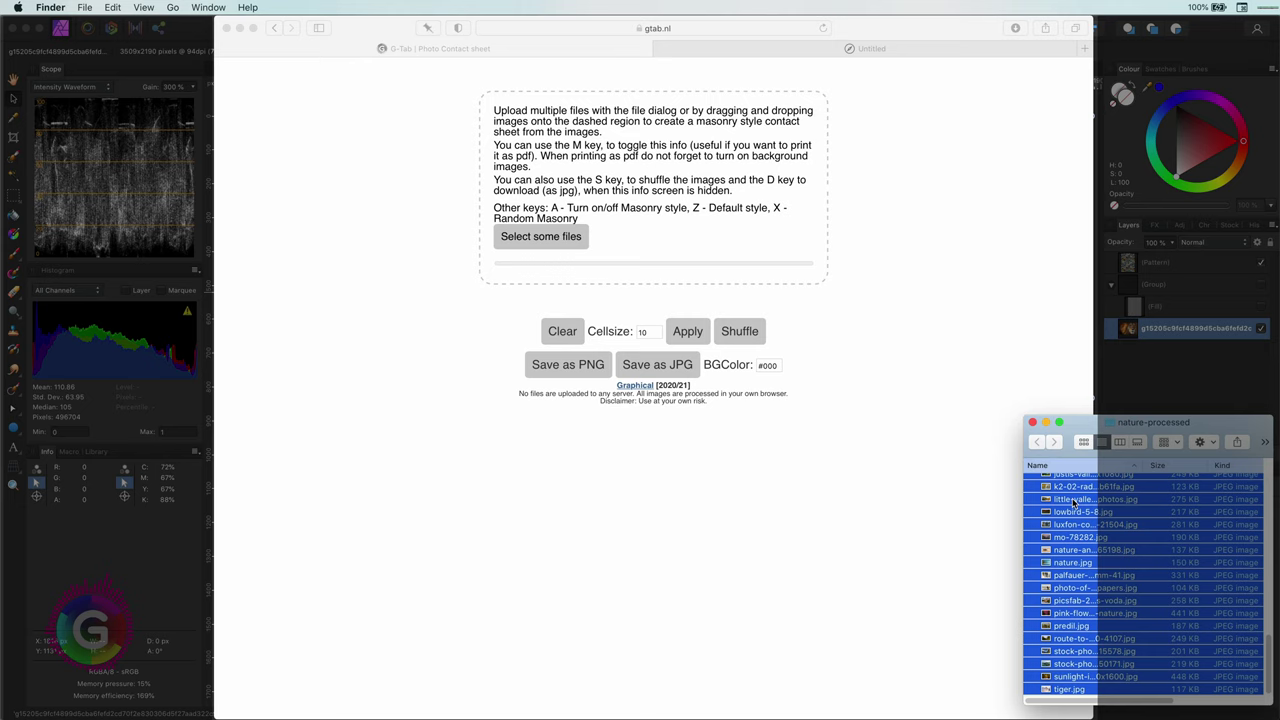
left_click_drag(1073, 502, 674, 171)
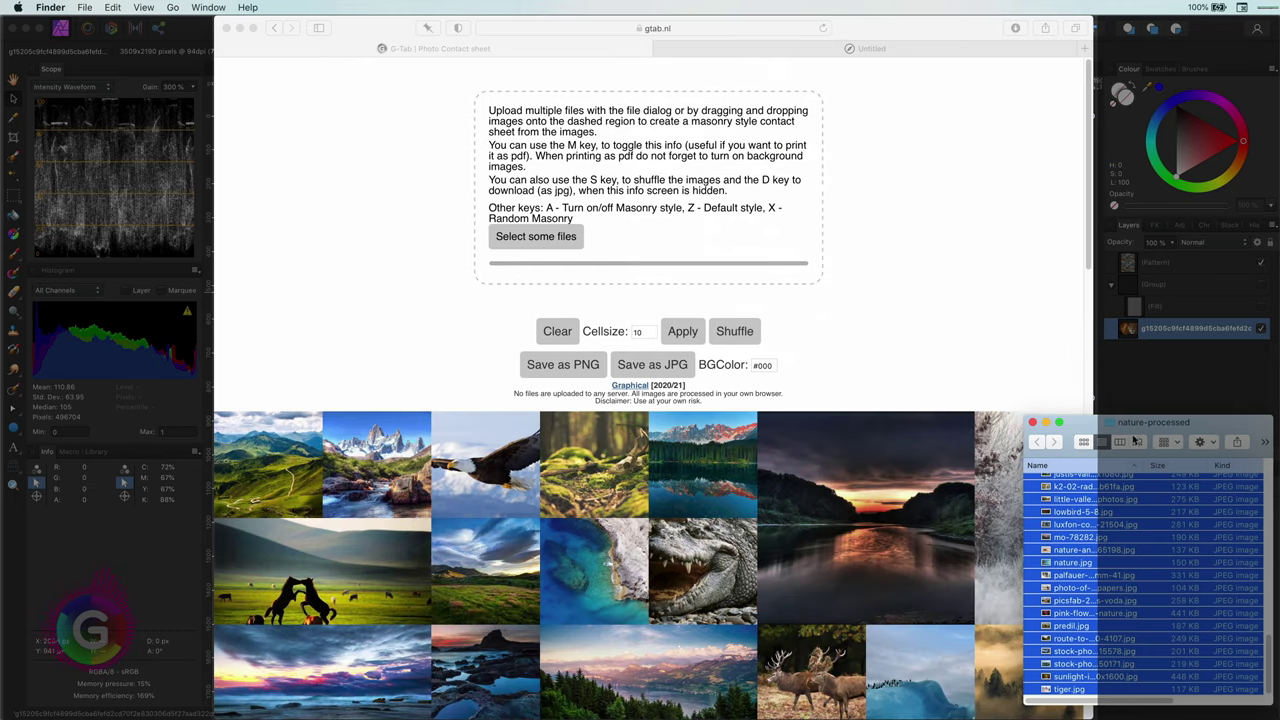
Step: Show the generated masonry photo grid and scroll through it
left_click(882, 440)
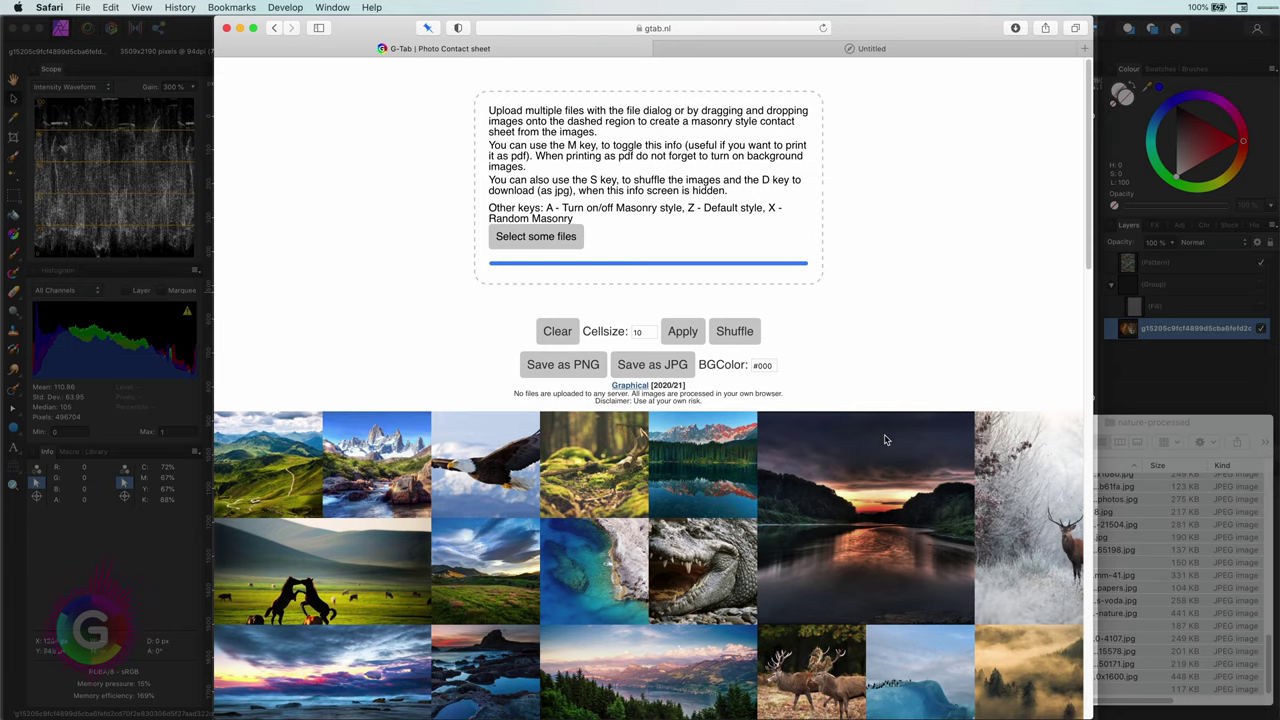
key("m")
scroll(884, 438, "down", 10)
scroll(884, 438, "down", 8)
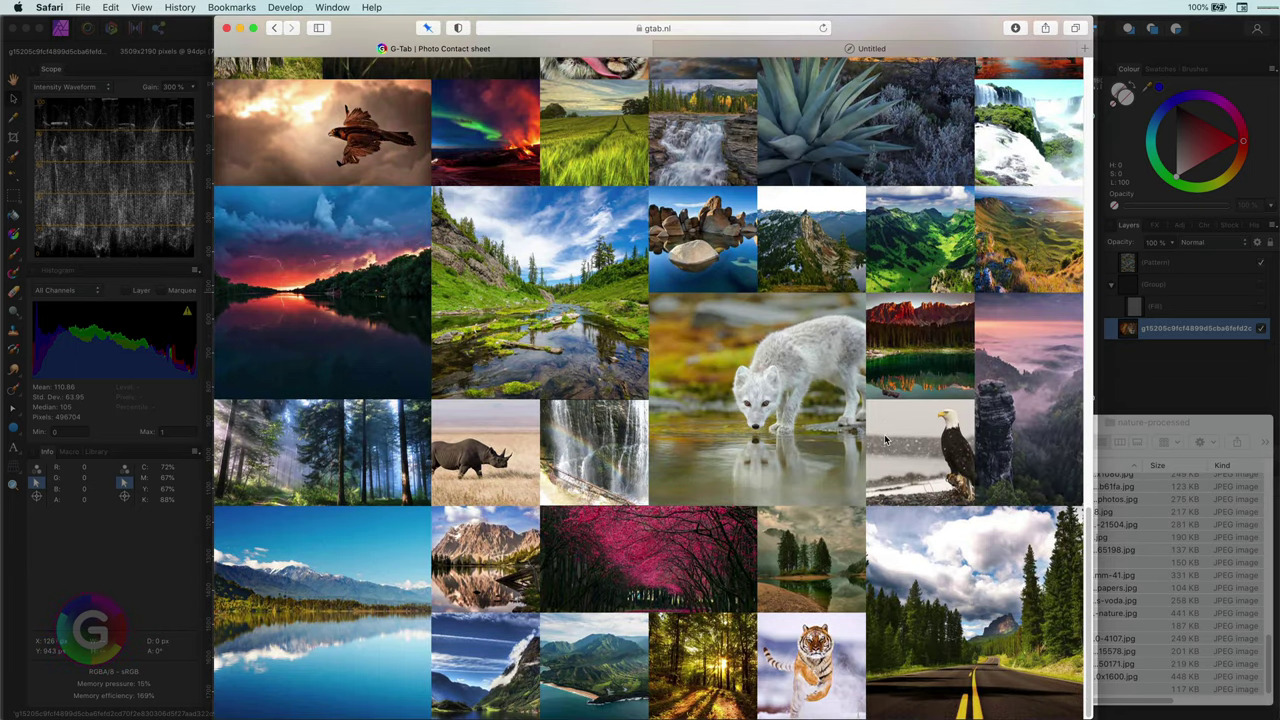
scroll(884, 440, "up", 5)
scroll(884, 440, "up", 5)
scroll(884, 440, "up", 5)
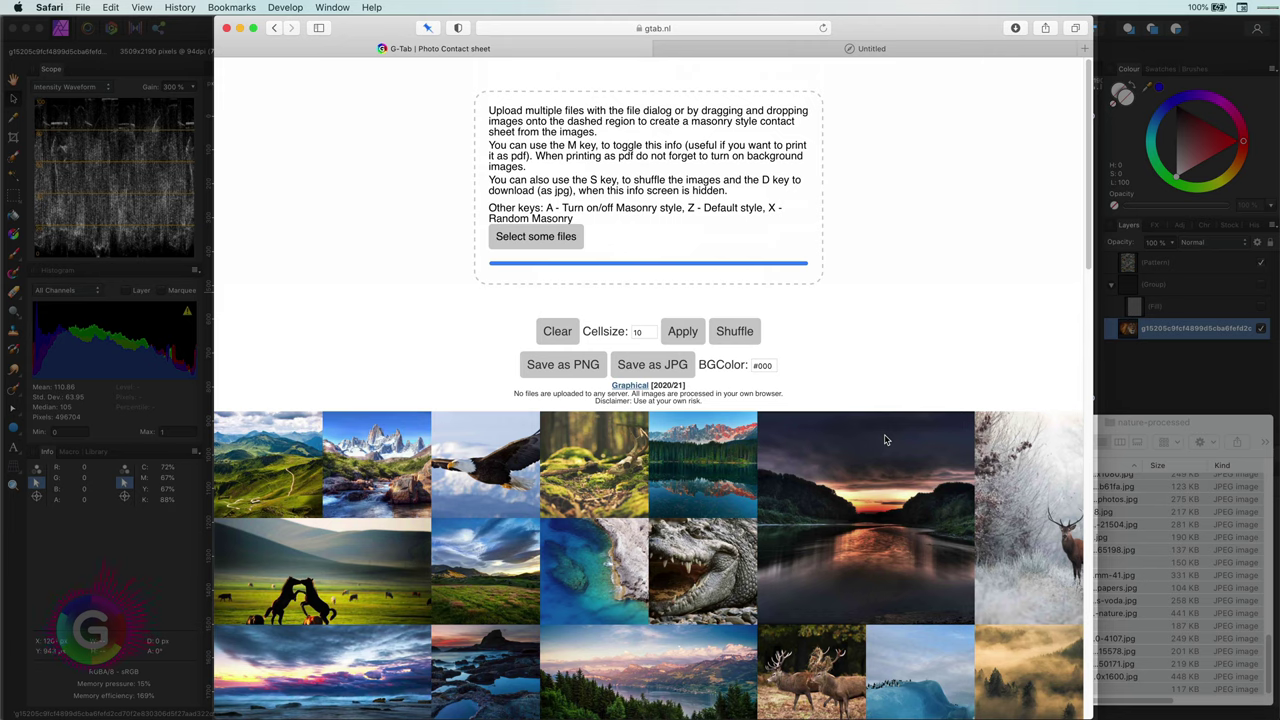
Step: Hide G-Tab's instructions with M so only the photo grid shows
key("m")
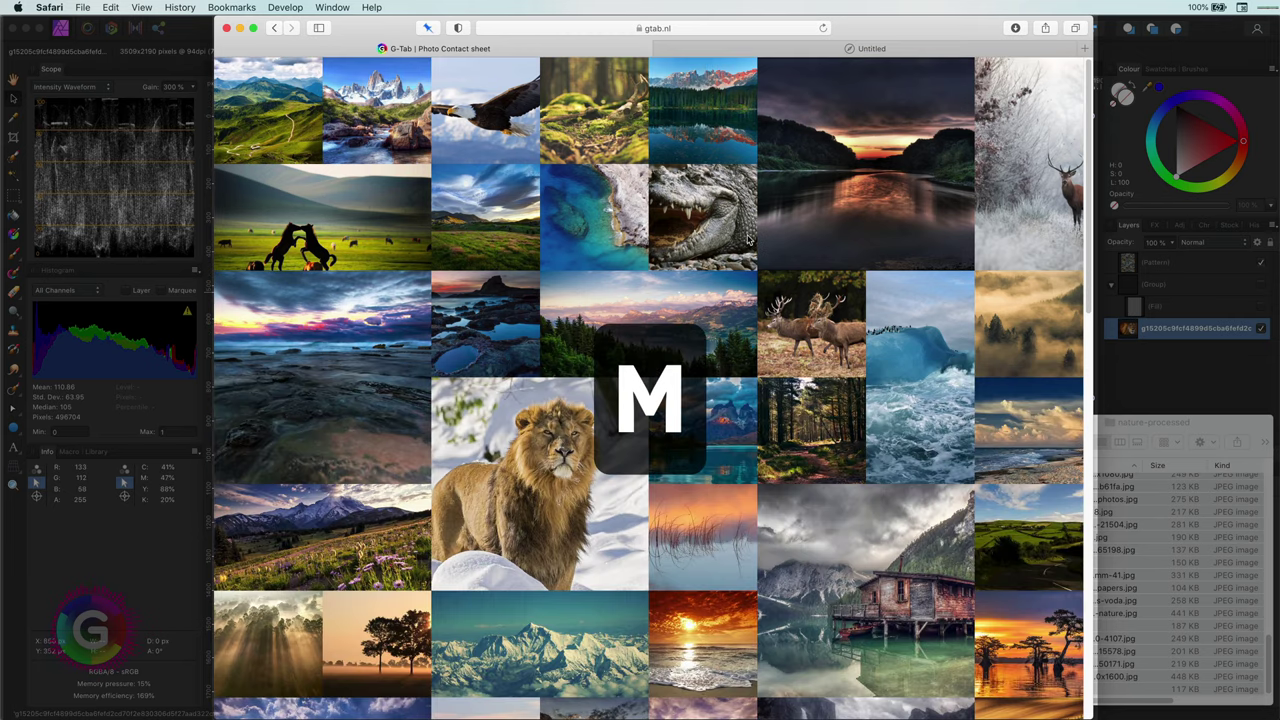
scroll(752, 362, "down", 3)
scroll(752, 362, "down", 5)
scroll(752, 362, "down", 5)
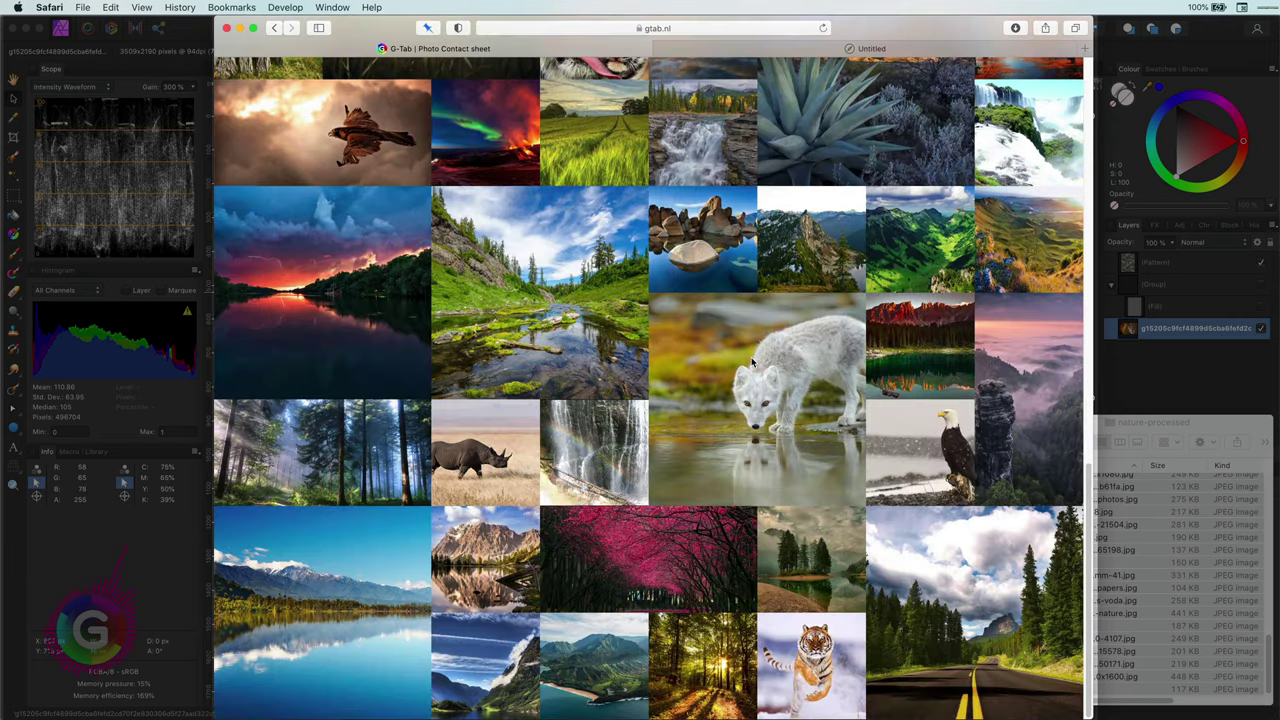
scroll(752, 362, "up", 3)
scroll(752, 362, "up", 5)
scroll(752, 365, "up", 3)
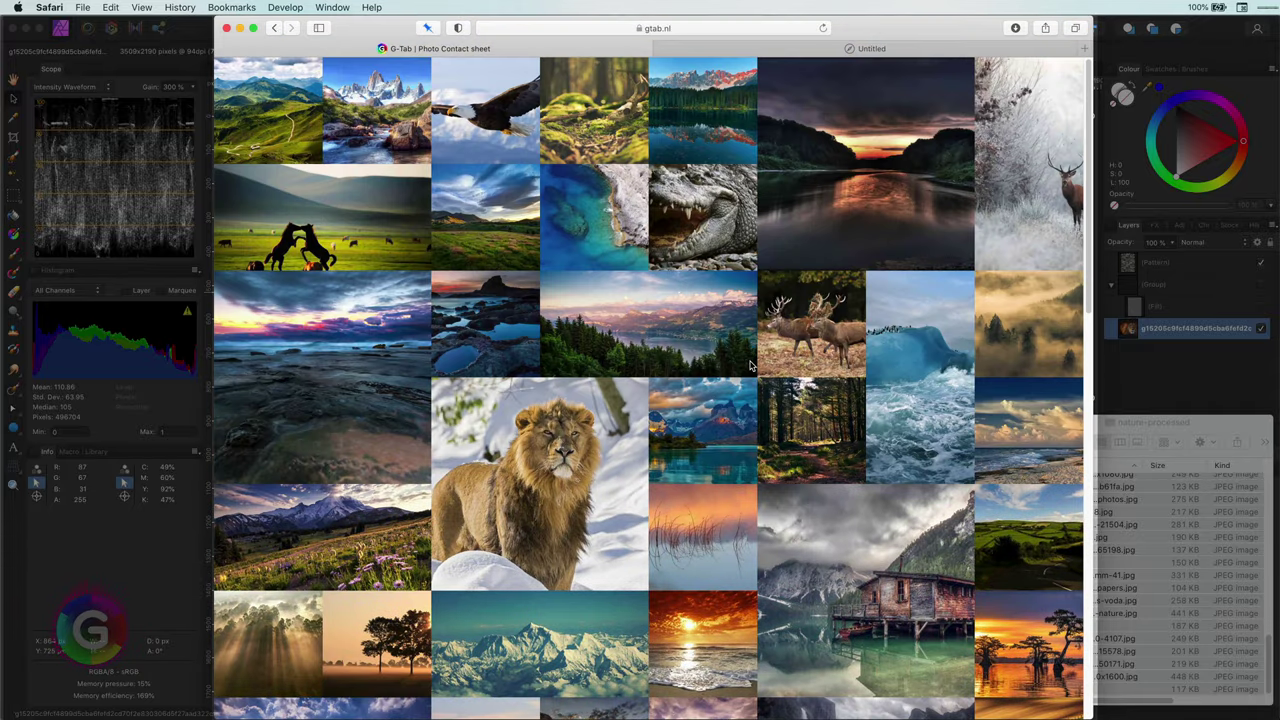
Step: Download the contact sheet as ContactSheet_2.jpg and confirm it in Downloads
key("d")
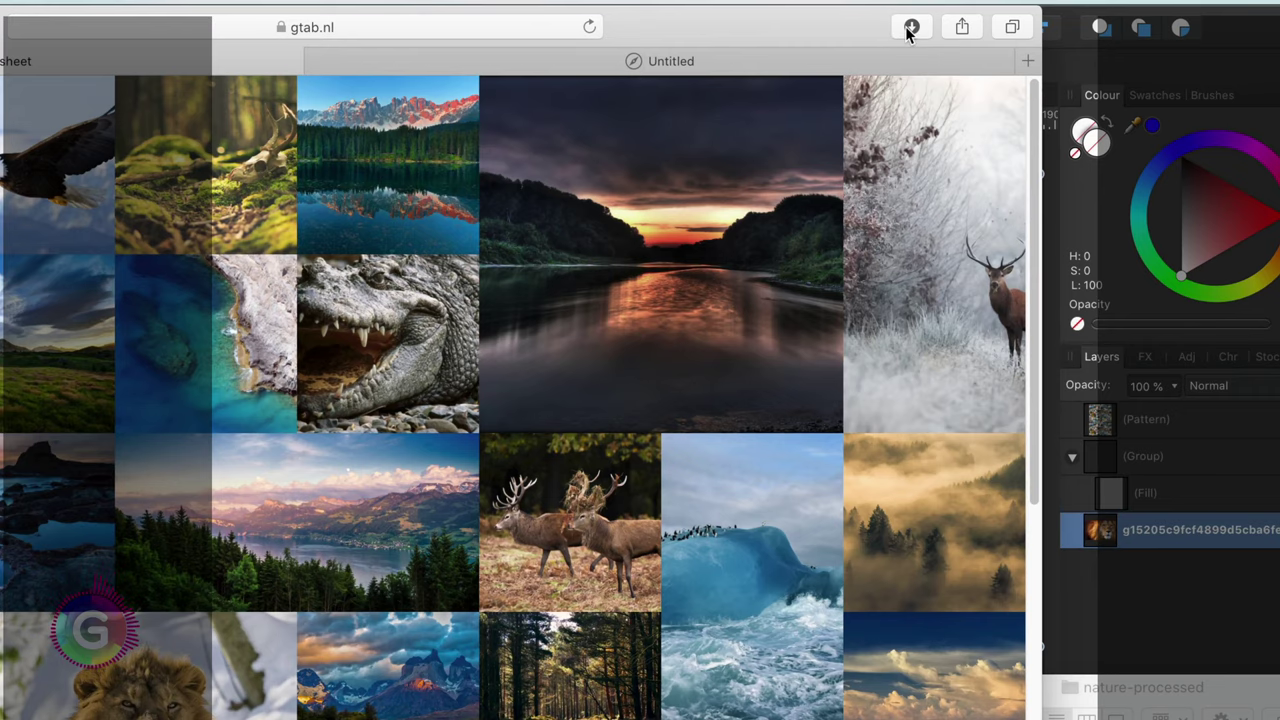
left_click(910, 28)
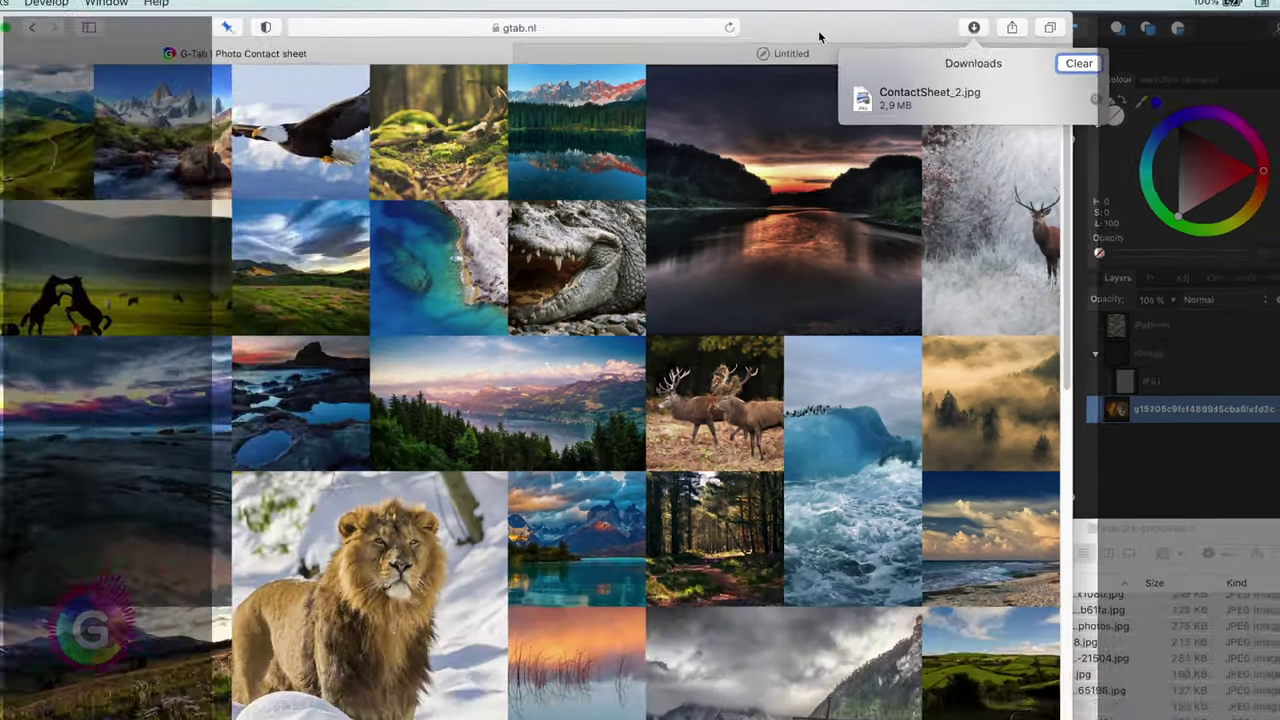
left_click(832, 268)
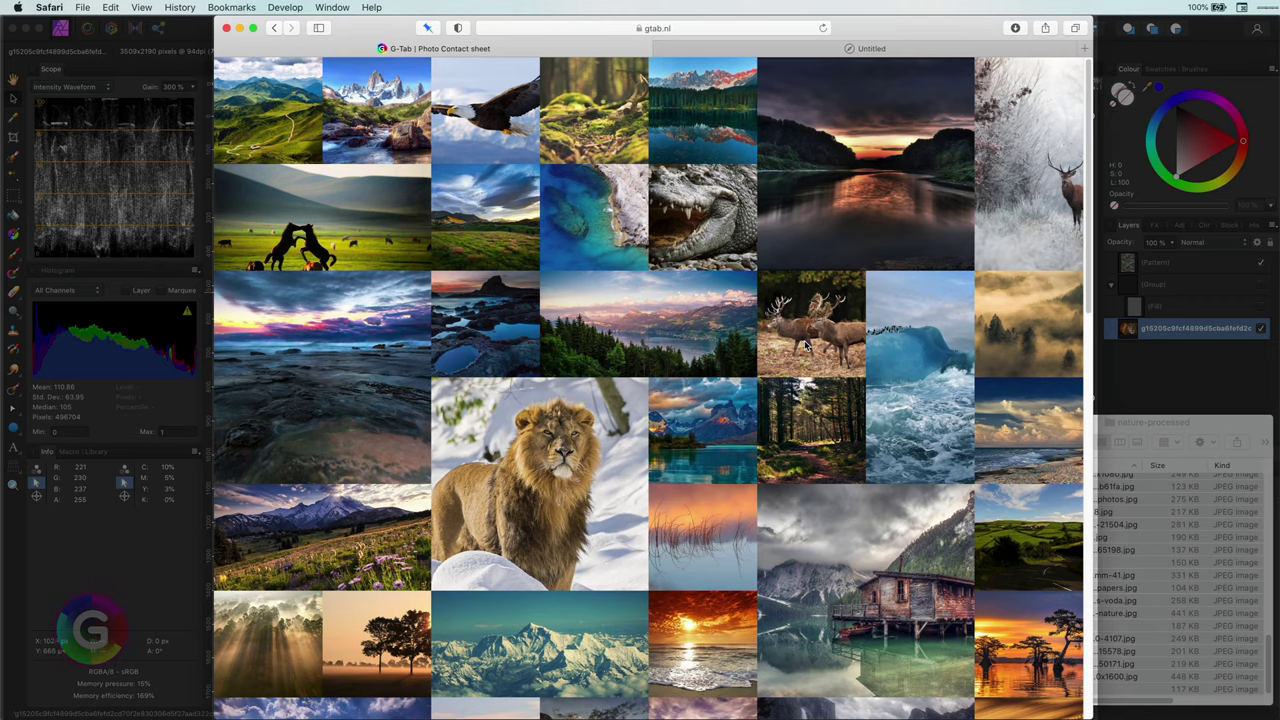
Step: Save random-masonry and shuffled variations as ContactSheet_3.jpg and ContactSheet_4.jpg
key("a")
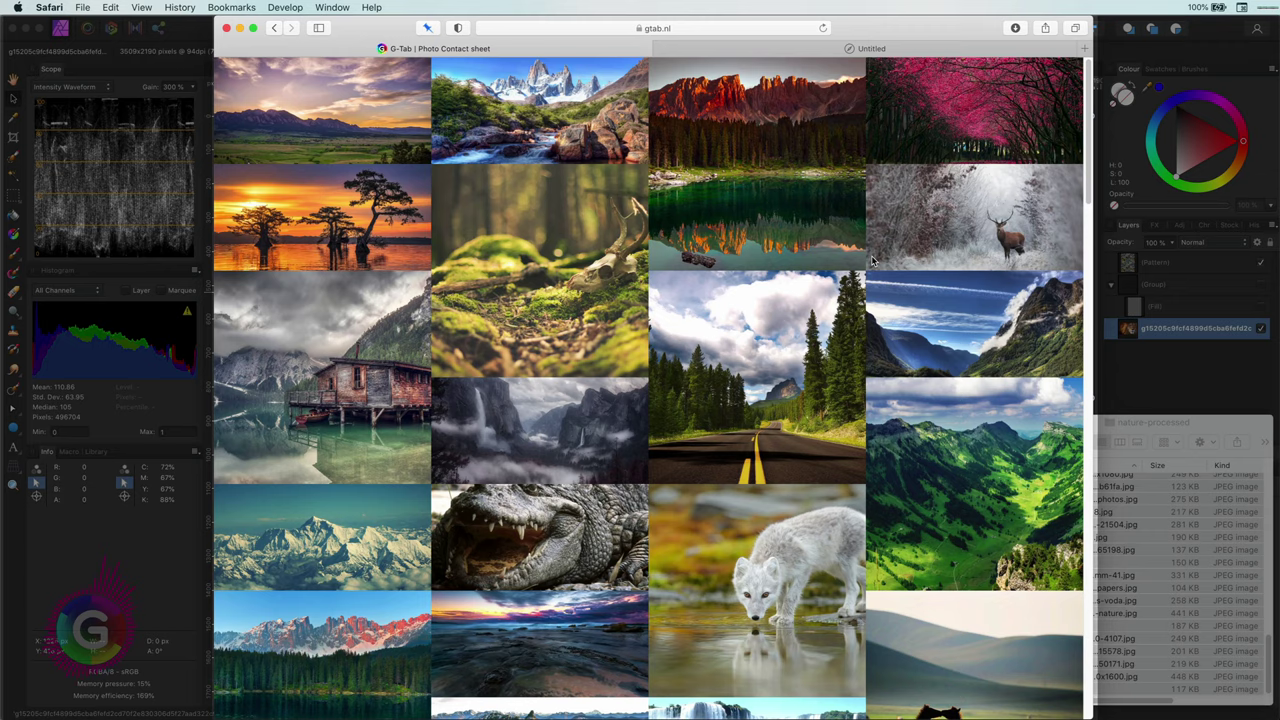
key("x")
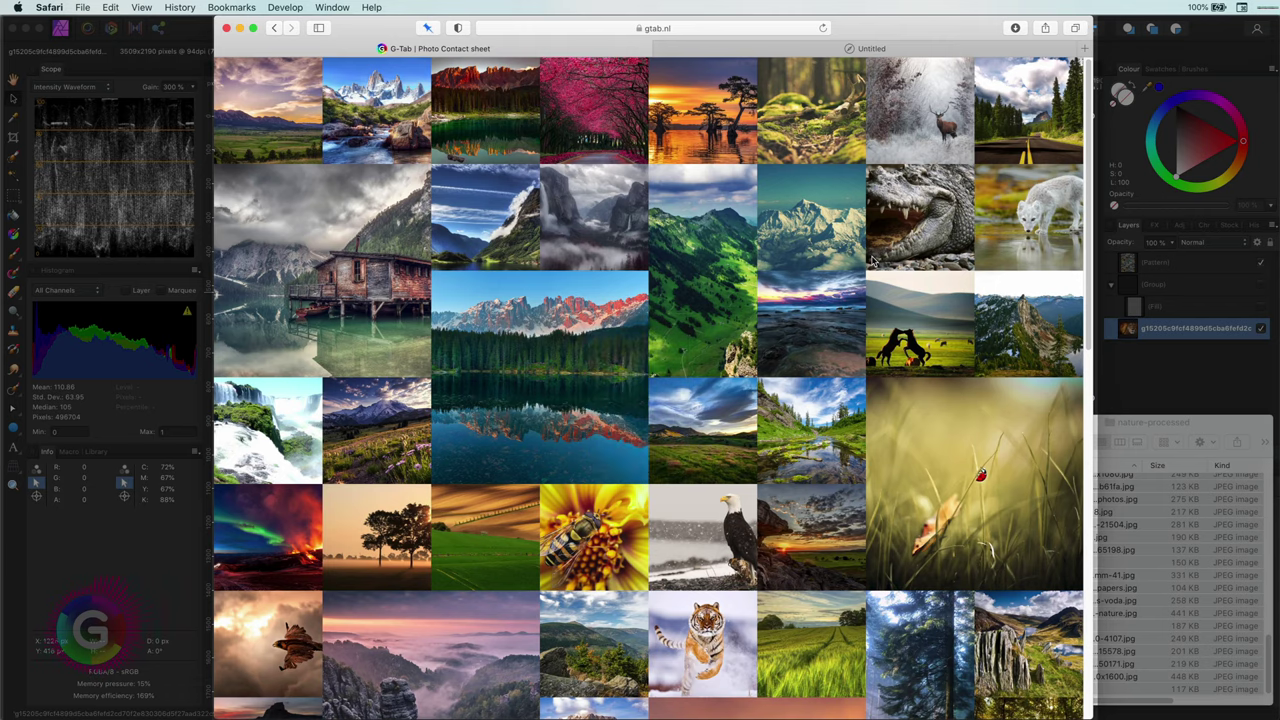
key("s")
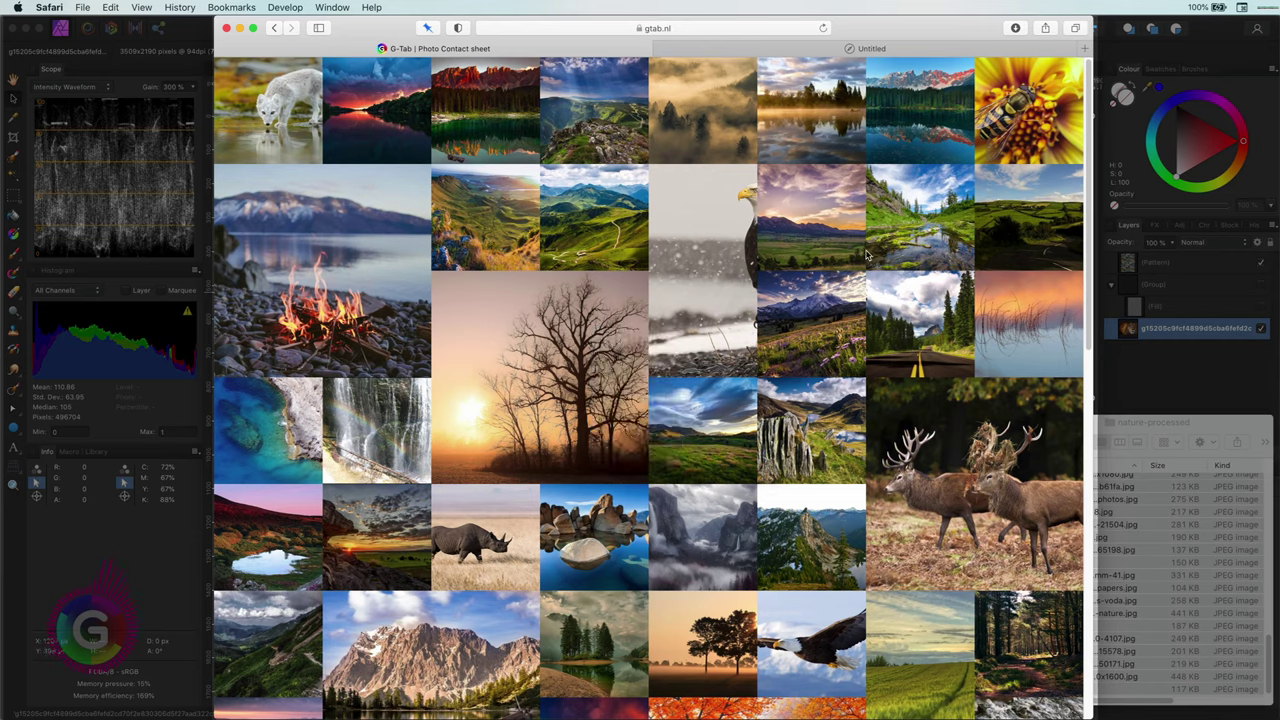
left_click(1015, 28)
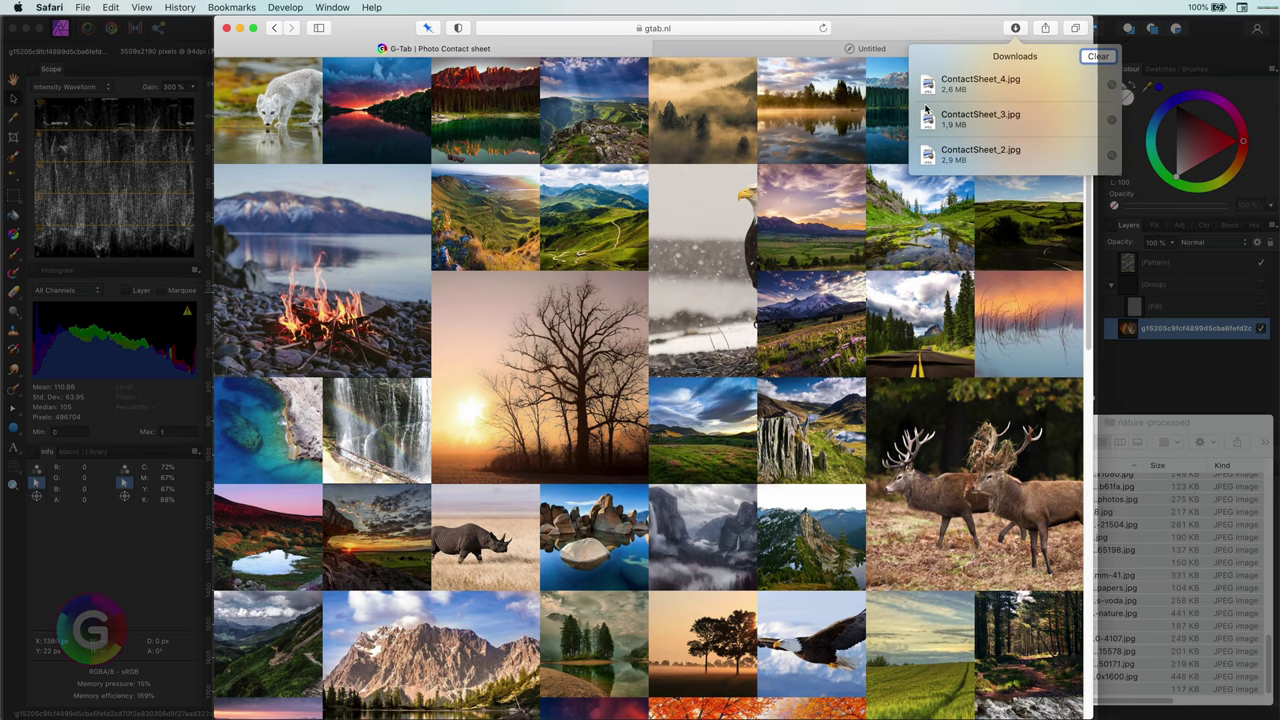
left_click(880, 55)
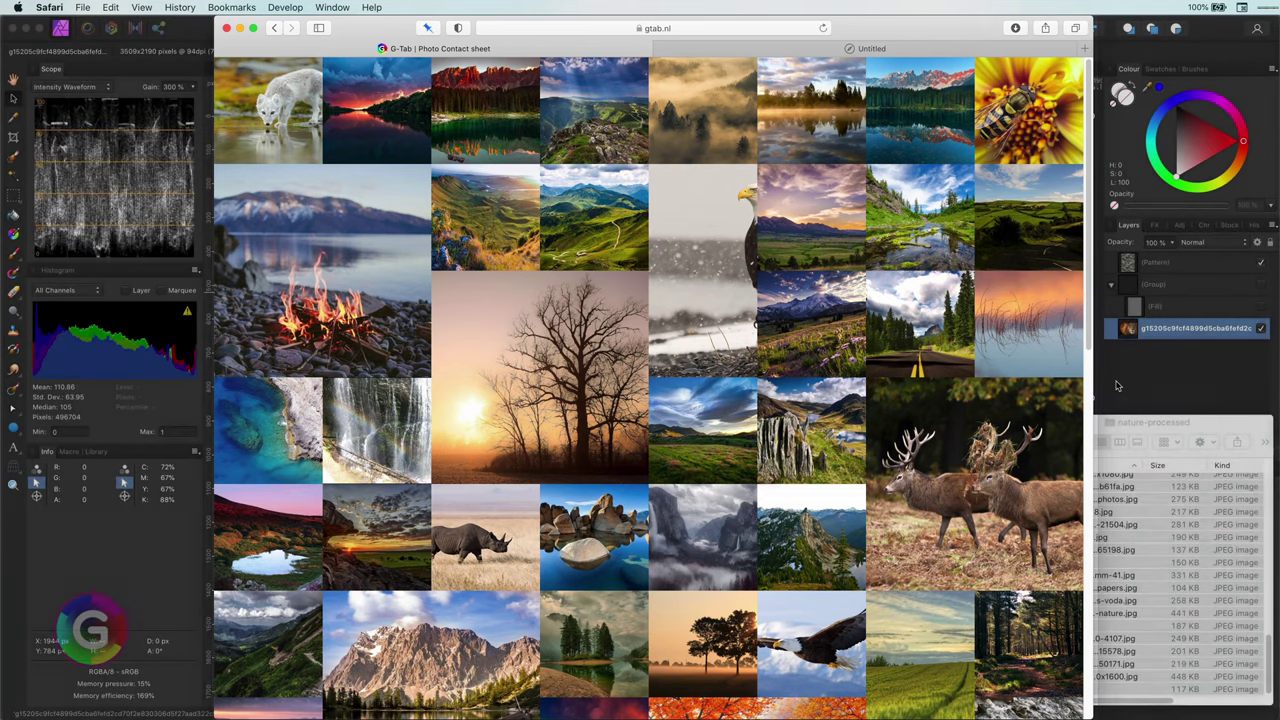
Step: Create a new blank 2048 × 1152 document in Affinity Photo
left_click(1118, 386)
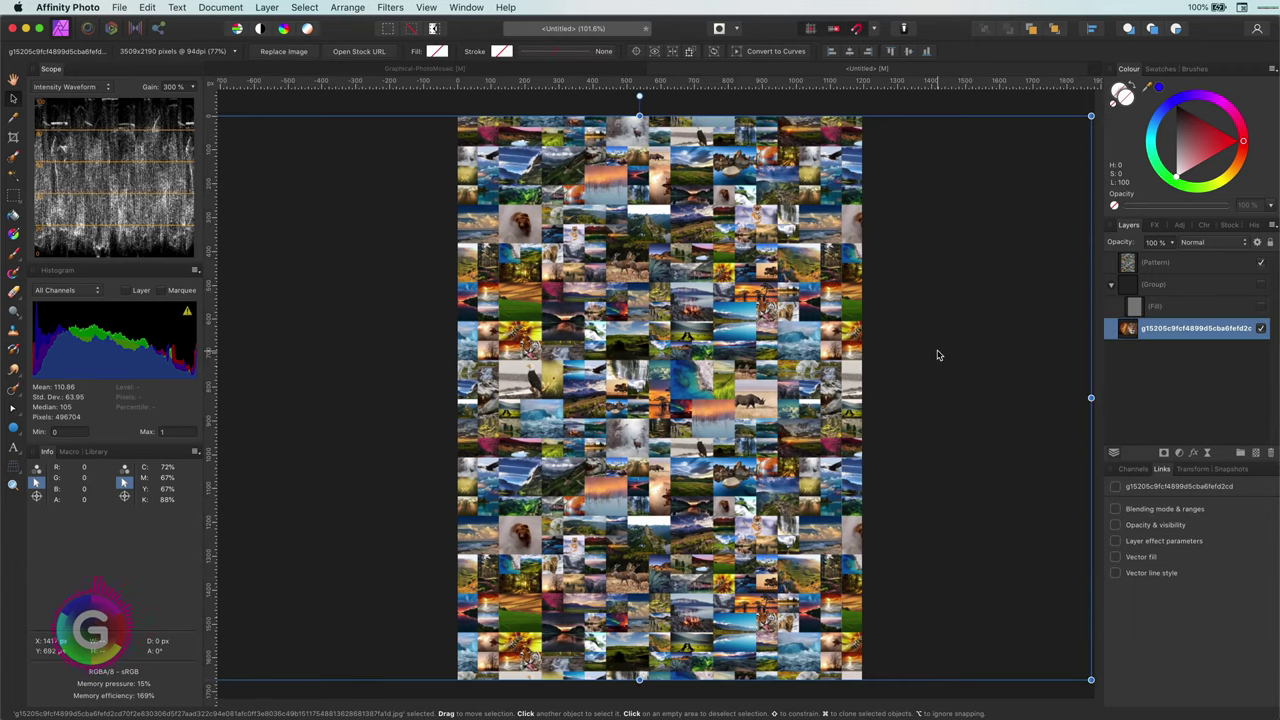
key("super+n")
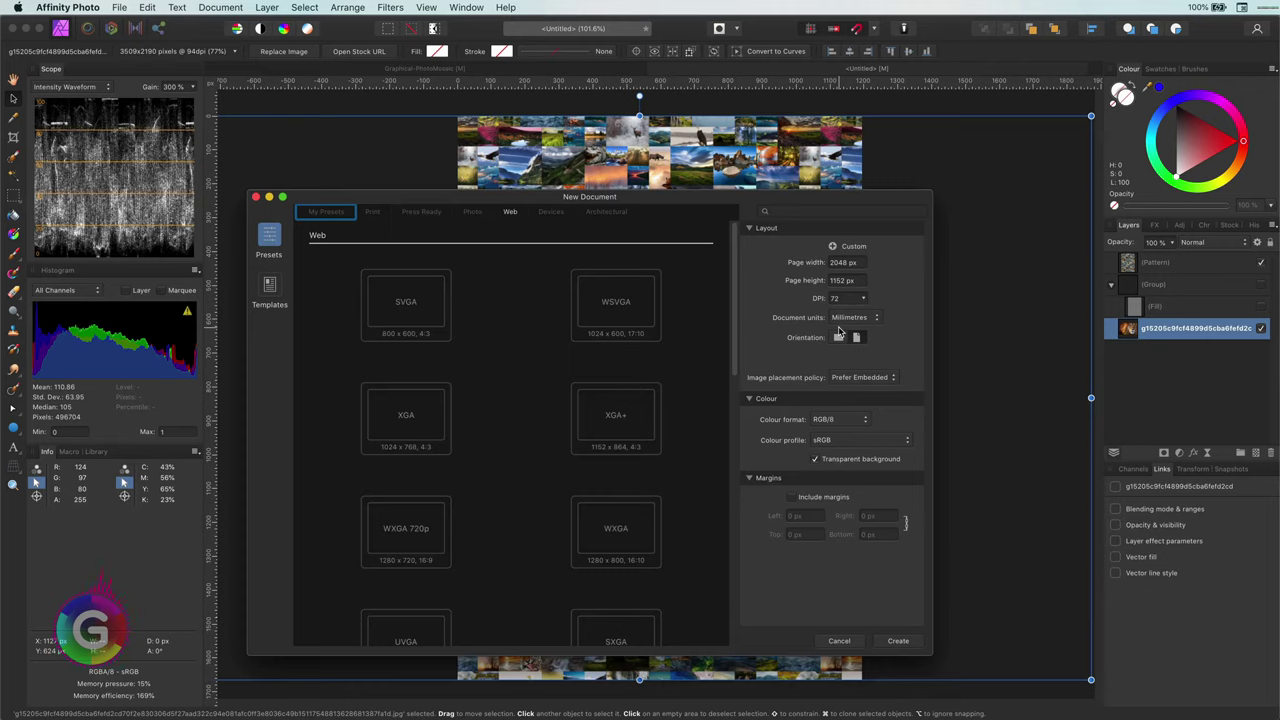
key("Return")
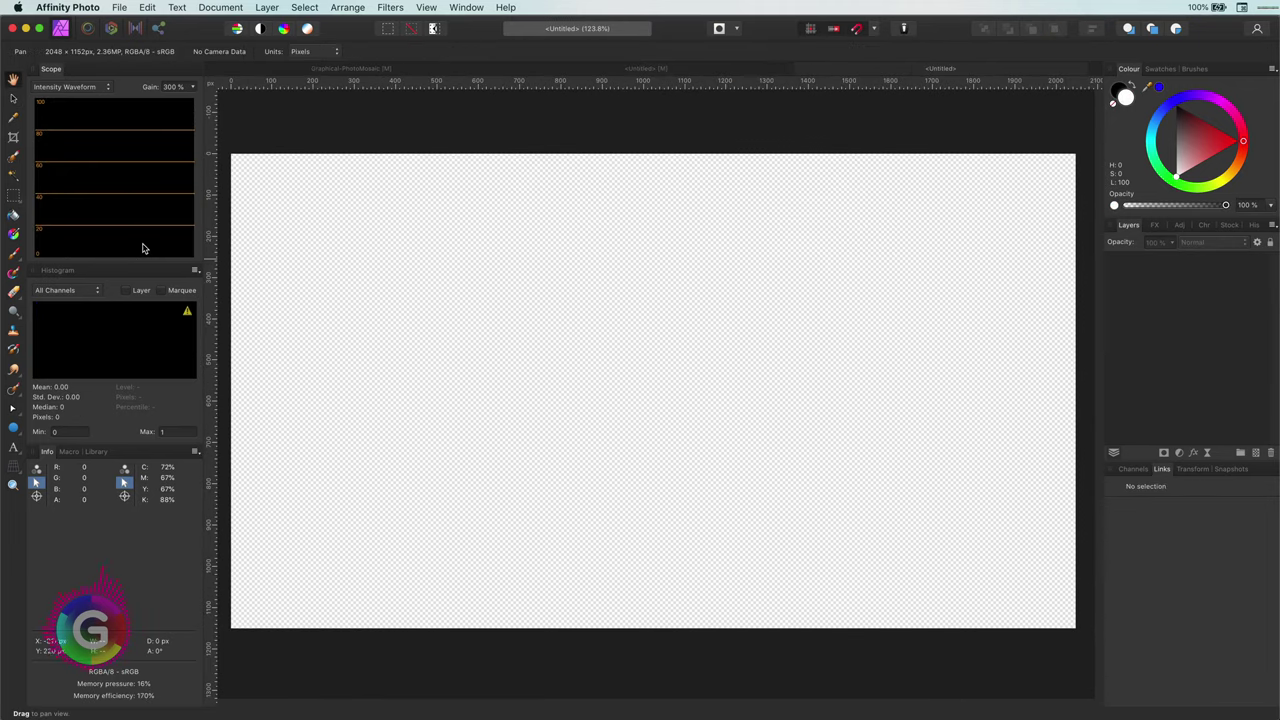
Step: Crop the blank canvas to a 1089 × 1396 px portrait
left_click(13, 137)
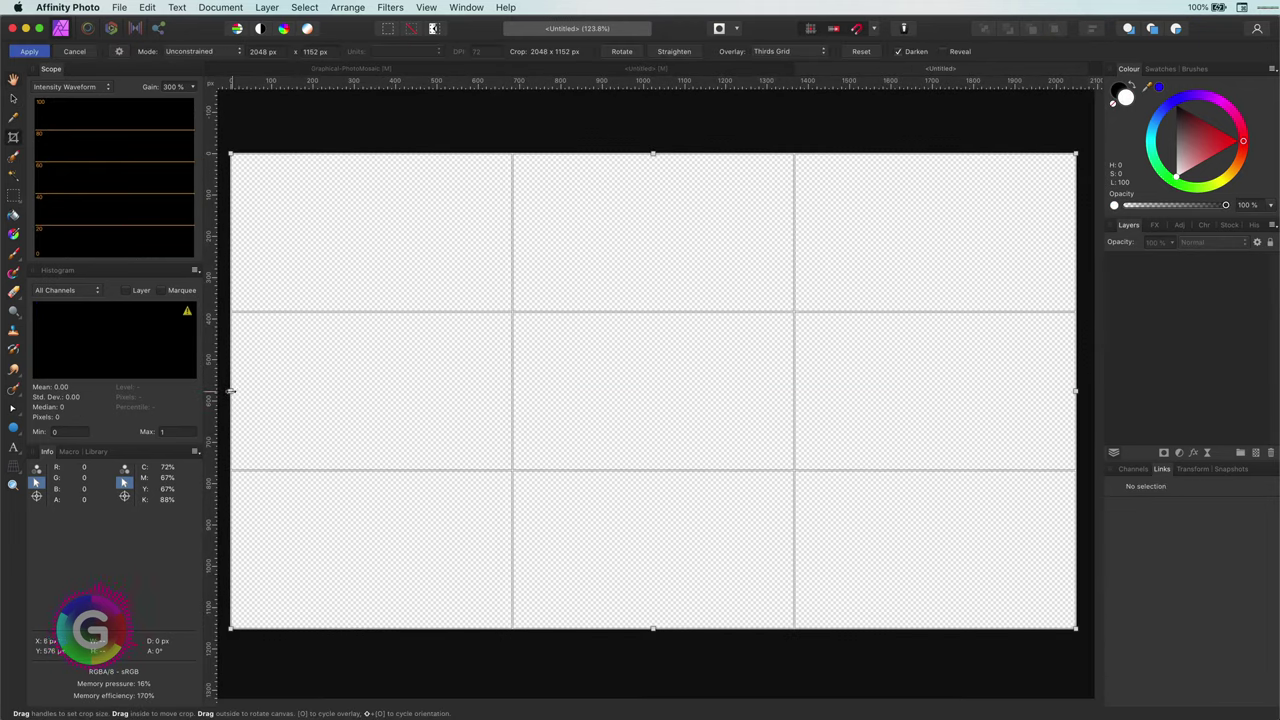
left_click_drag(230, 392, 546, 390)
left_click_drag(811, 153, 811, 108)
left_click_drag(1075, 368, 995, 365)
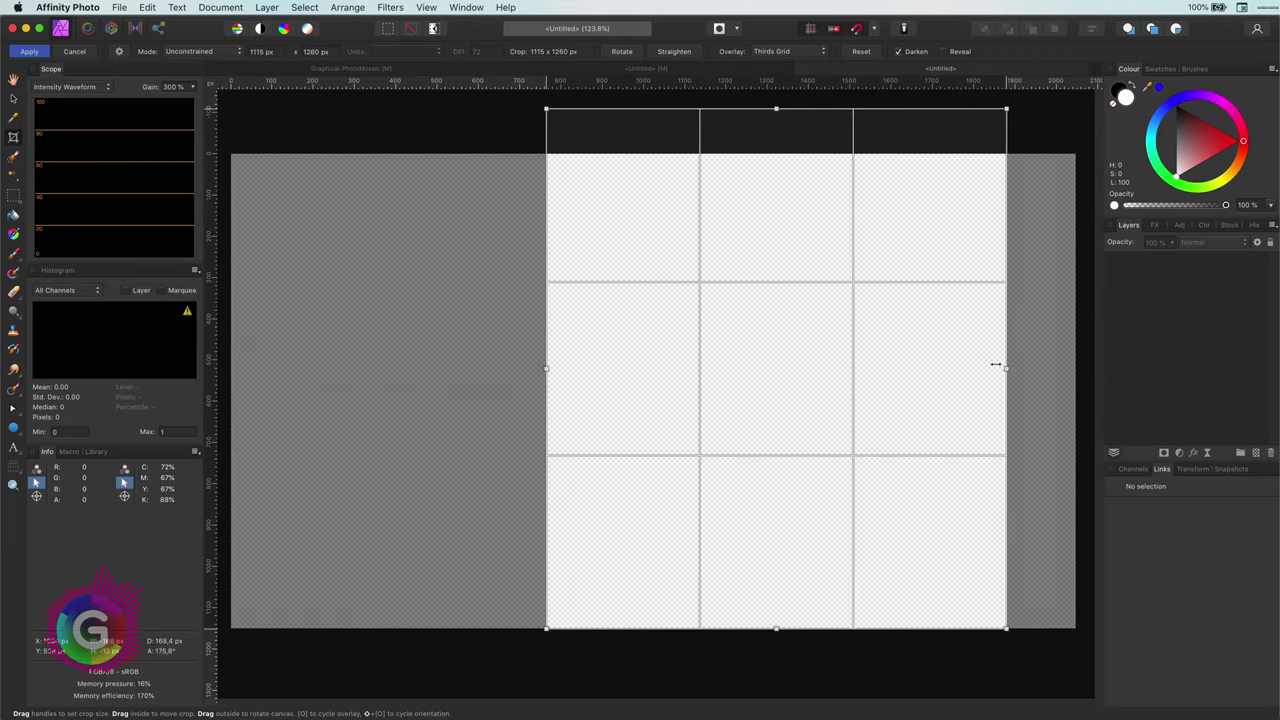
left_click_drag(790, 622, 771, 686)
key("Return")
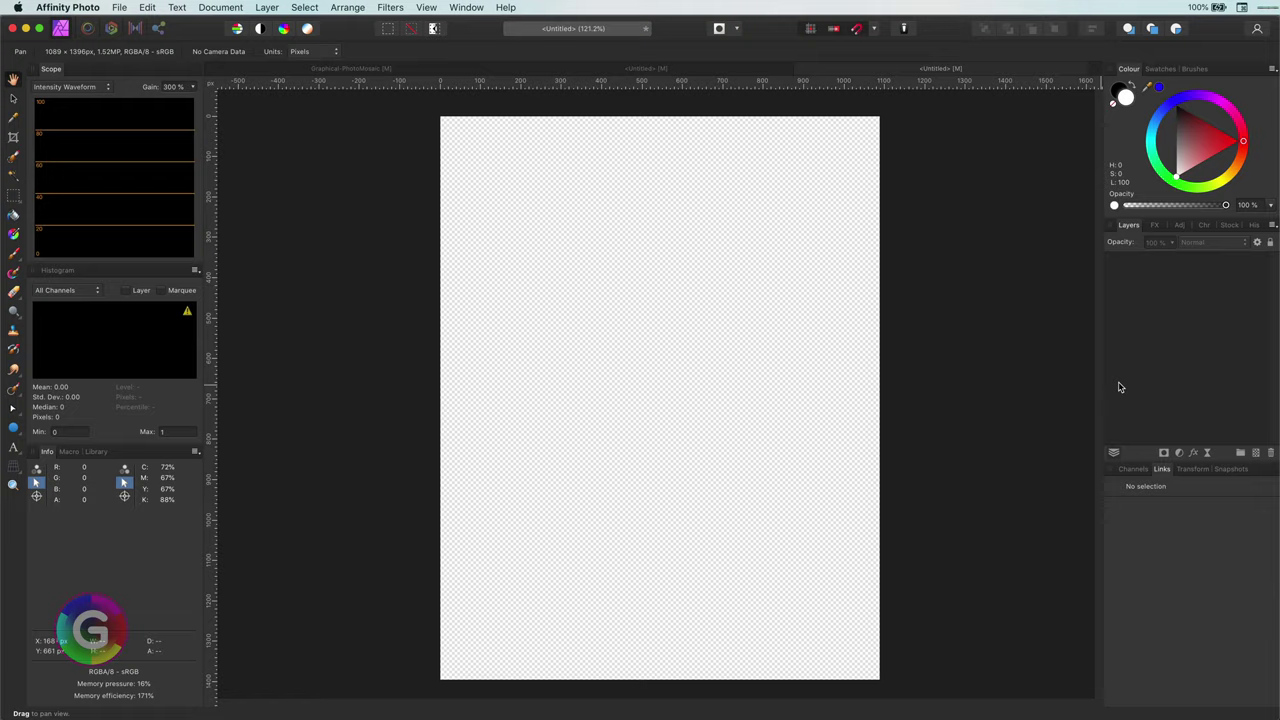
Step: Import the three ContactSheet images, hide two, and resize ContactSheet_2
left_click_drag(1120, 387, 706, 406)
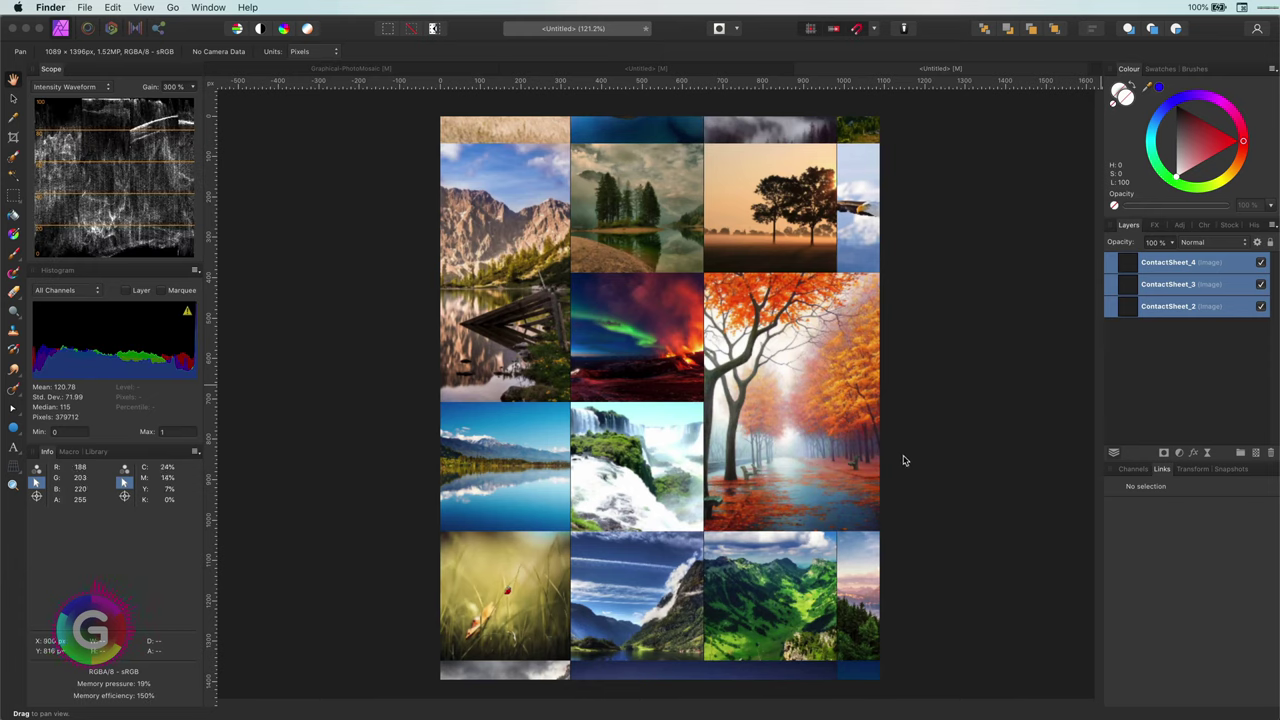
left_click(1170, 306)
left_click(1260, 262)
left_click(1260, 284)
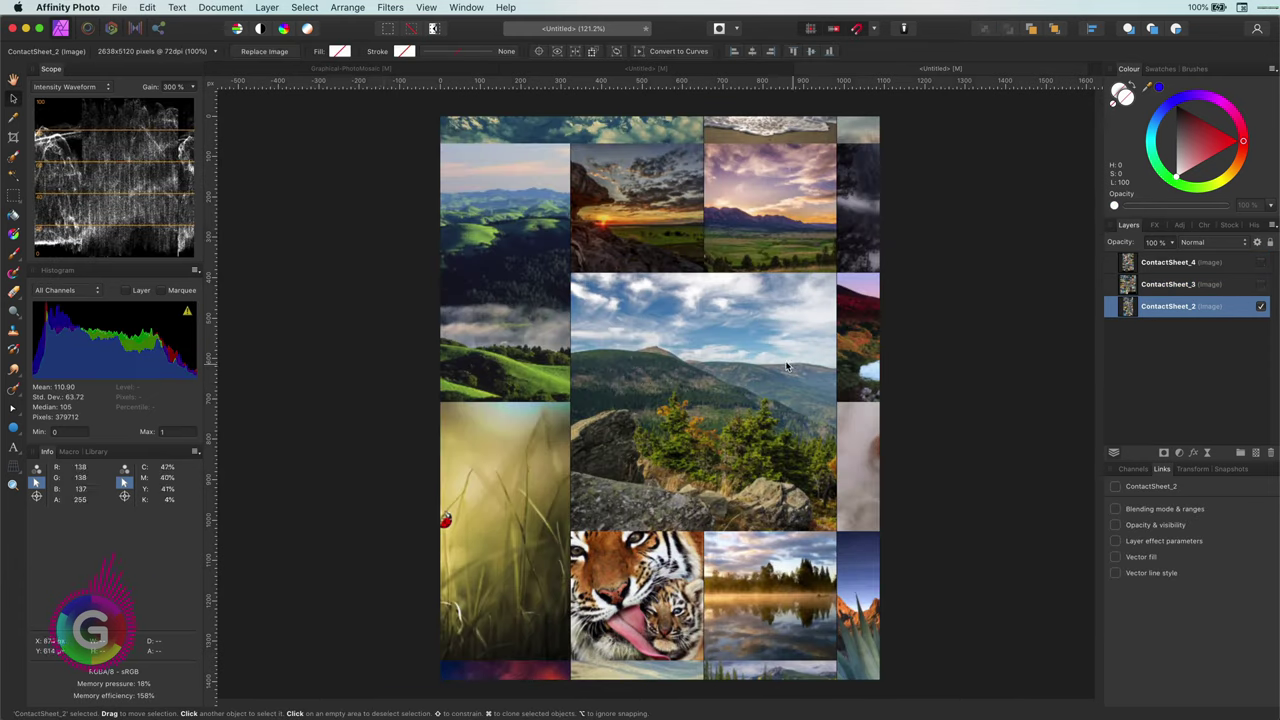
scroll(645, 400, "down", 5)
mouse_move(840, 657)
left_mouse_down()
mouse_move(629, 407)
mouse_move(689, 486)
mouse_move(720, 491)
left_mouse_up()
scroll(634, 388, "up", 5)
Step: Show ContactSheet_3, scale it down, and place it beside ContactSheet_2
left_click(1170, 284)
left_click(1260, 284)
scroll(640, 380, "down", 3)
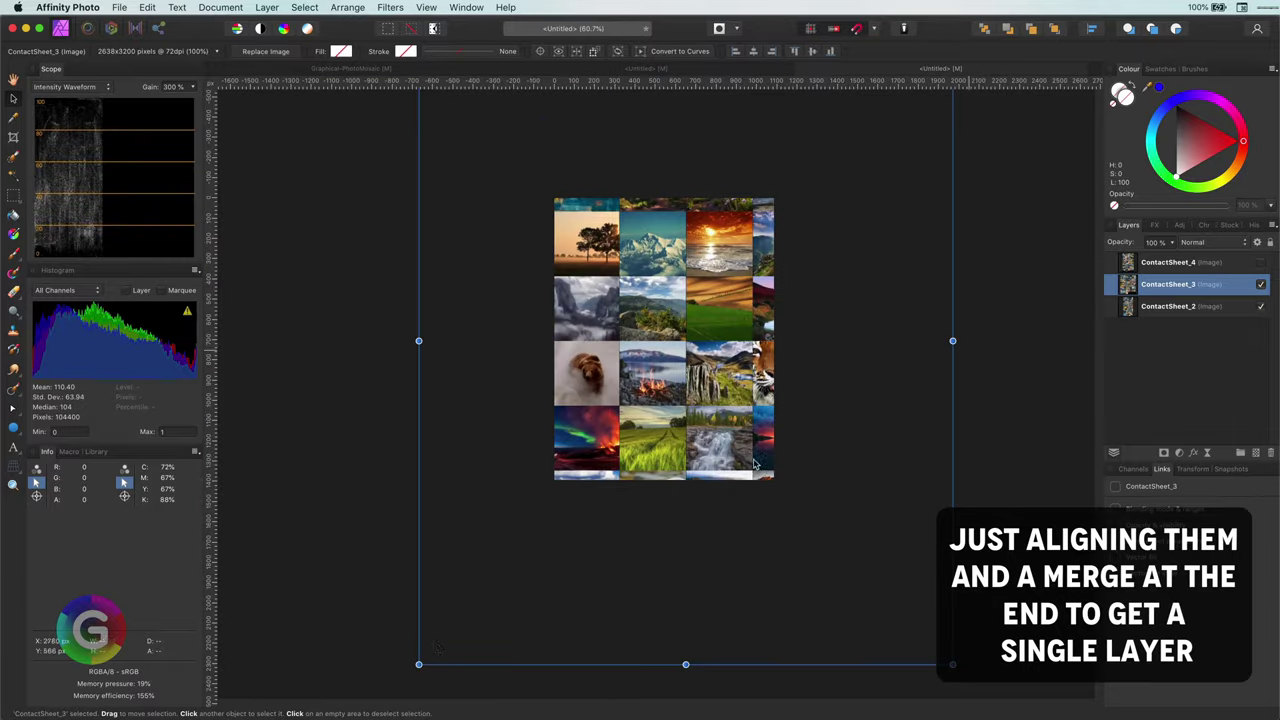
left_click_drag(420, 663, 763, 243)
left_click_drag(814, 166, 700, 300)
scroll(624, 486, "up", 3)
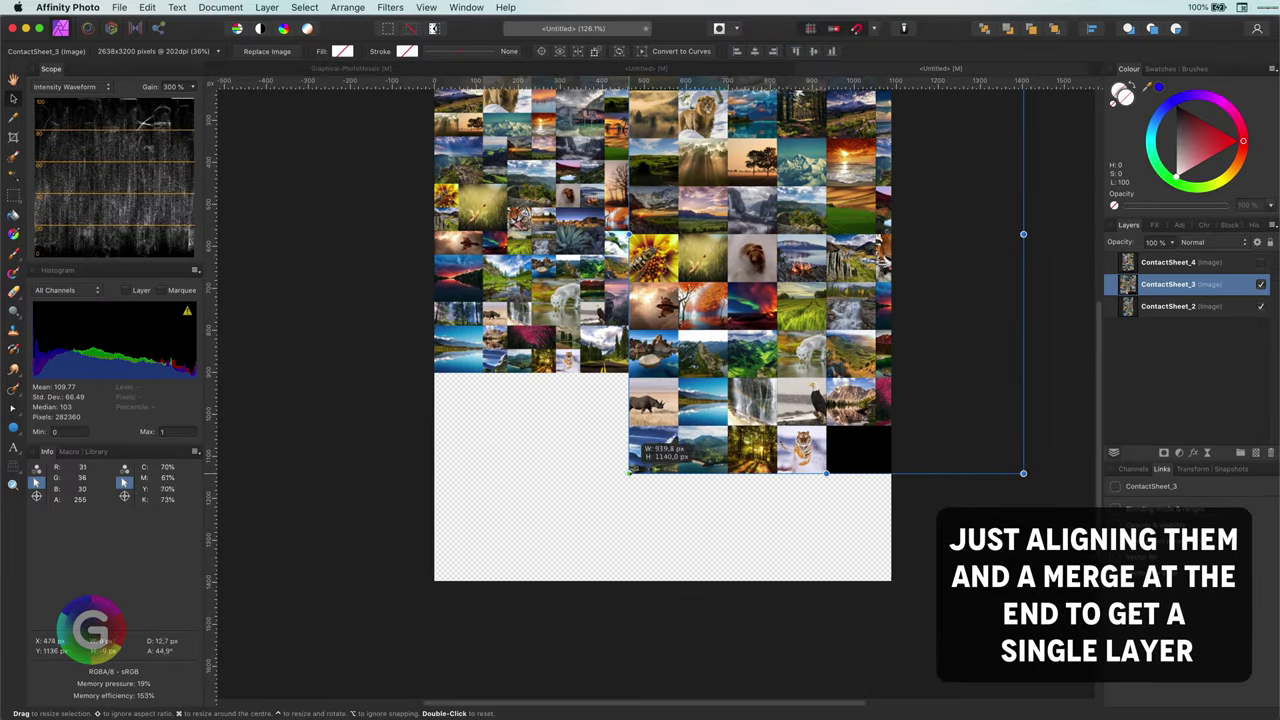
scroll(624, 486, "up", 5)
scroll(695, 356, "down", 8)
Step: Fit ContactSheet_4 into place and duplicate it to fill the empty left strip
left_click(1168, 262)
left_click(1260, 262)
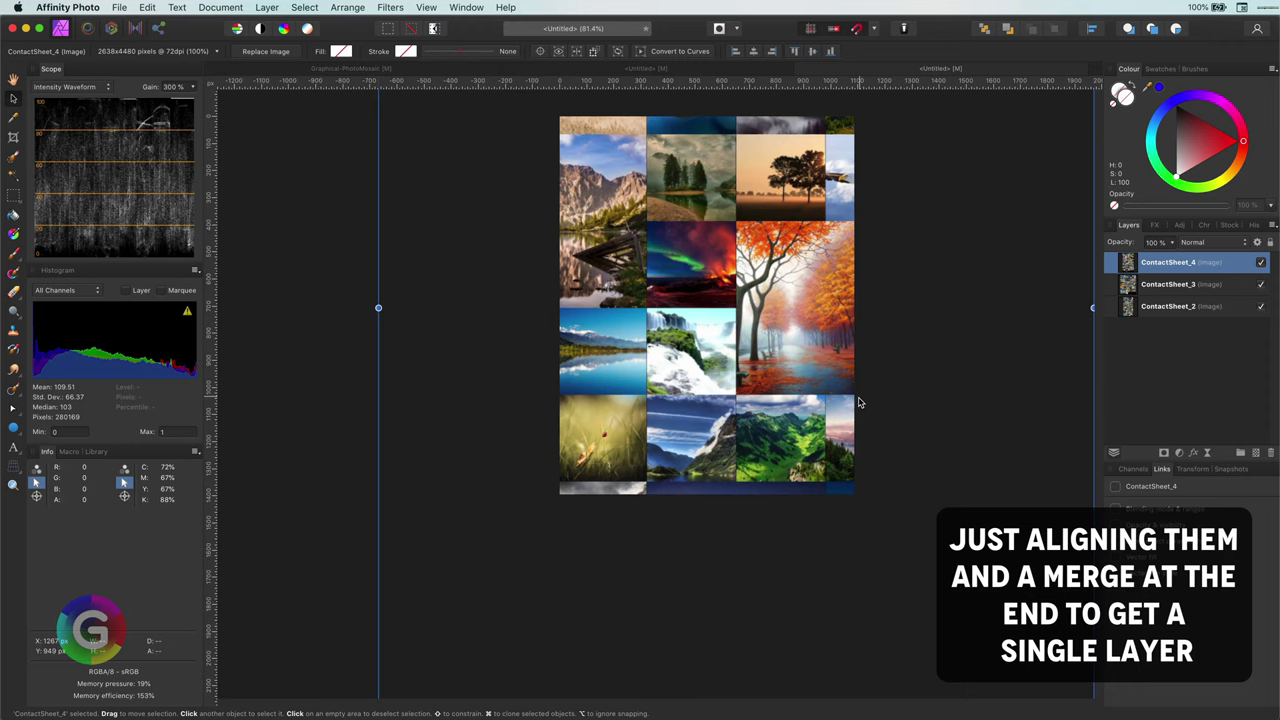
scroll(700, 300, "down", 5)
left_click_drag(609, 194, 731, 402)
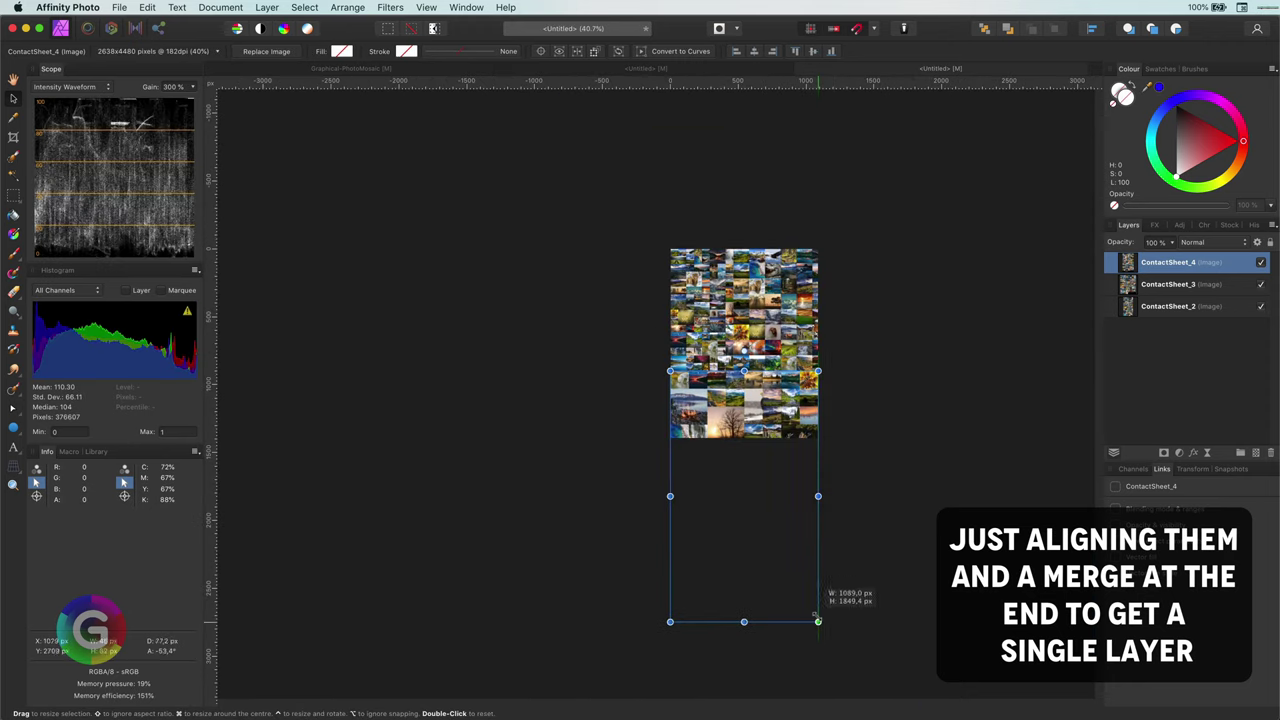
scroll(731, 402, "up", 6)
mouse_move(800, 500)
left_mouse_down()
mouse_move(803, 474)
mouse_move(857, 405)
left_mouse_up()
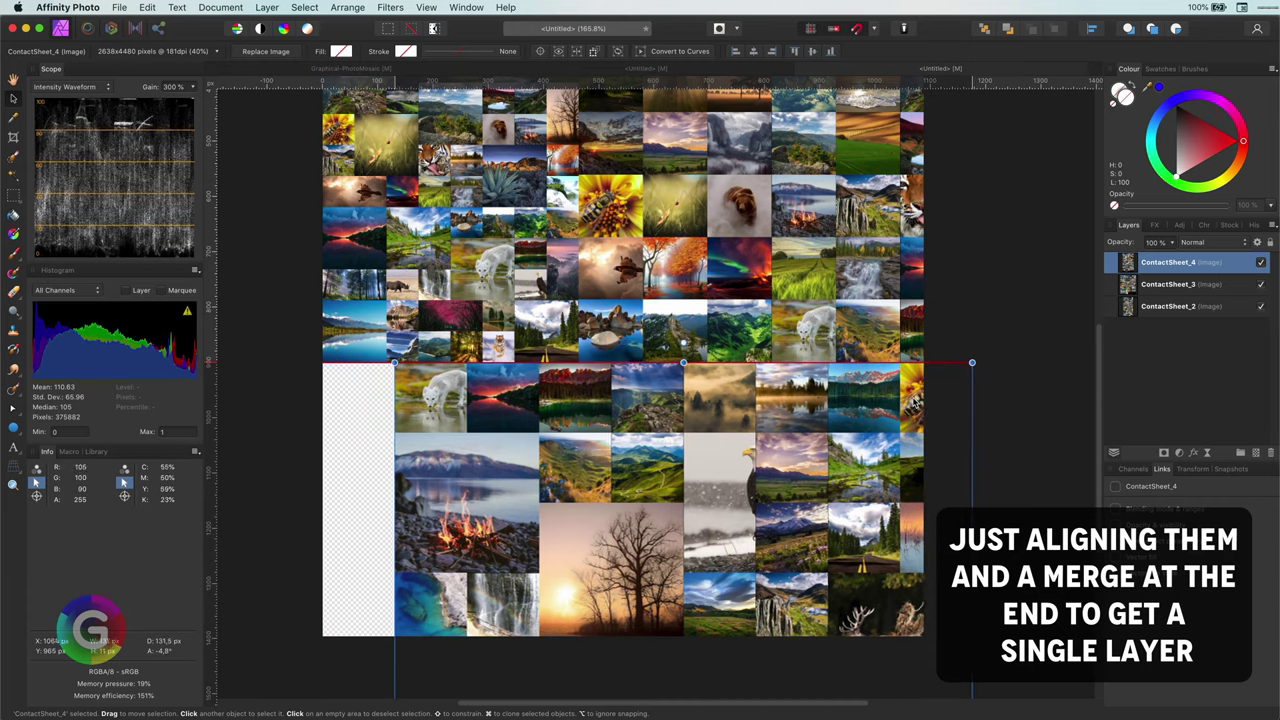
left_click_drag(380, 404, 460, 404)
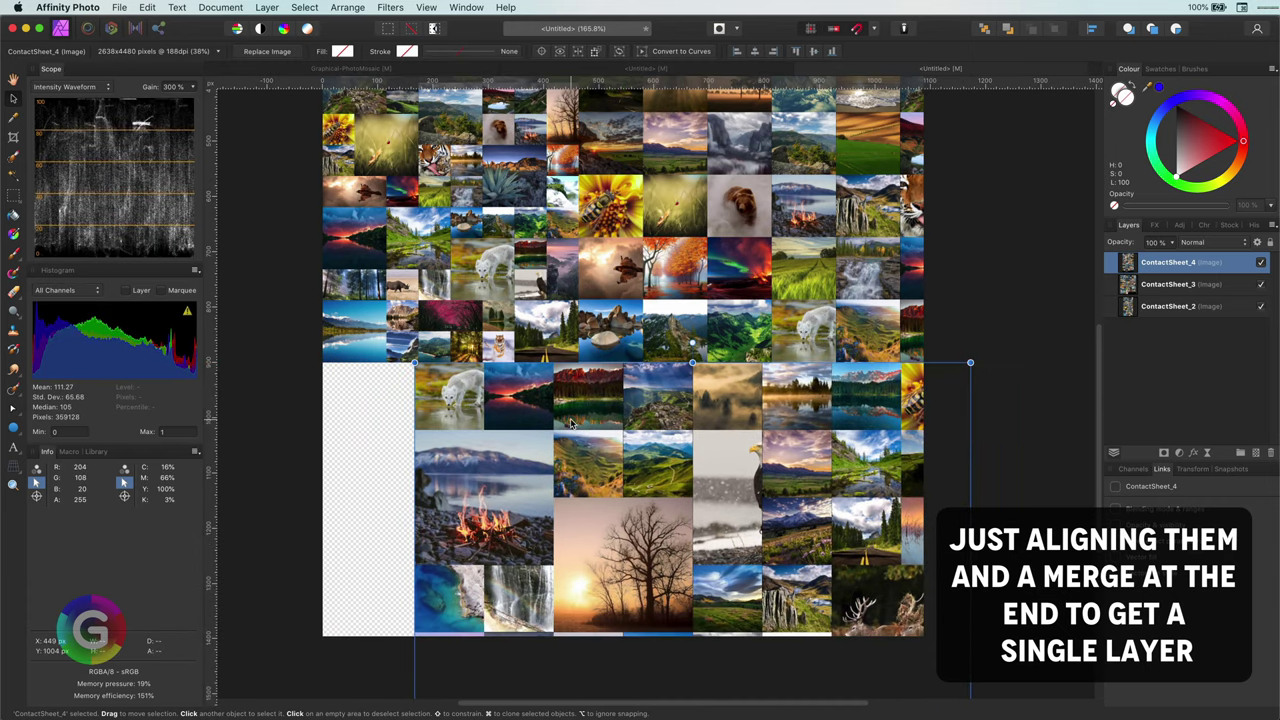
key("super+j")
left_click_drag(800, 465, 245, 465)
Step: Merge all the contact-sheet layers into one pixel layer
key("super+0")
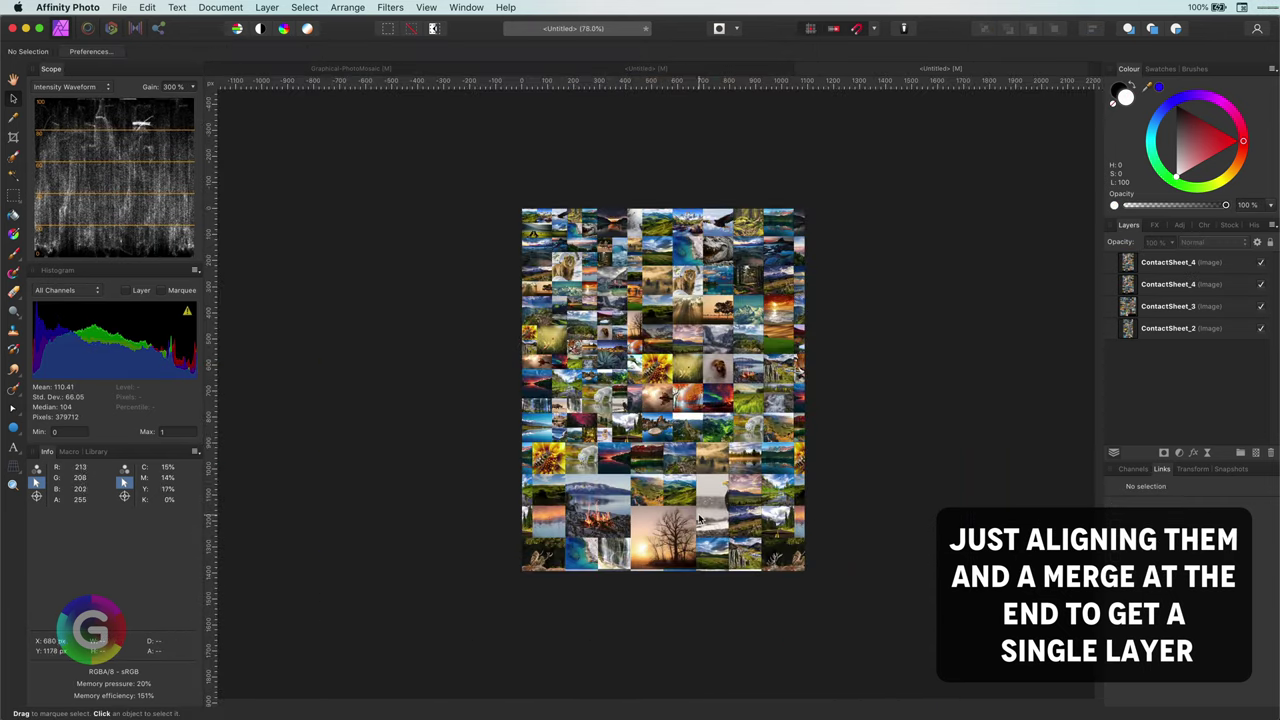
left_click(1170, 328, "shift")
right_click(1170, 328)
left_click(1190, 478)
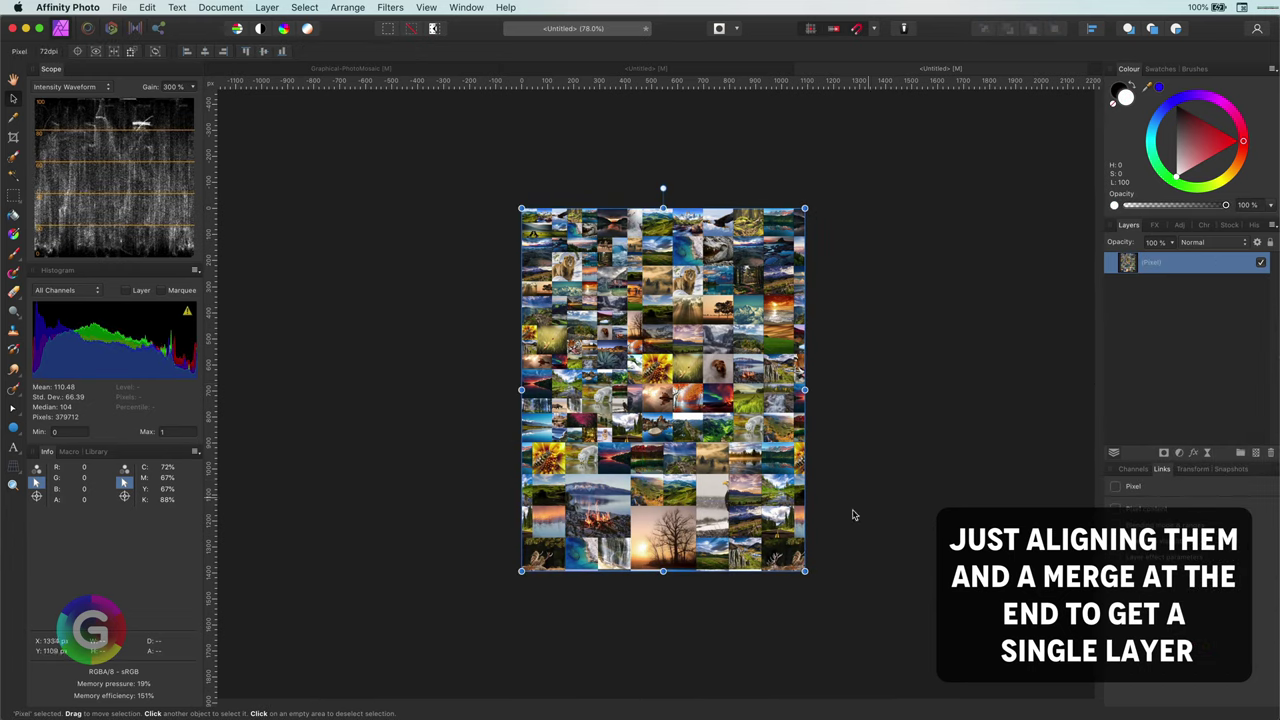
key("super+0")
Step: Draw a rectangle from the canvas's top-left and nest it inside the mosaic layer as a mask
left_click(333, 421)
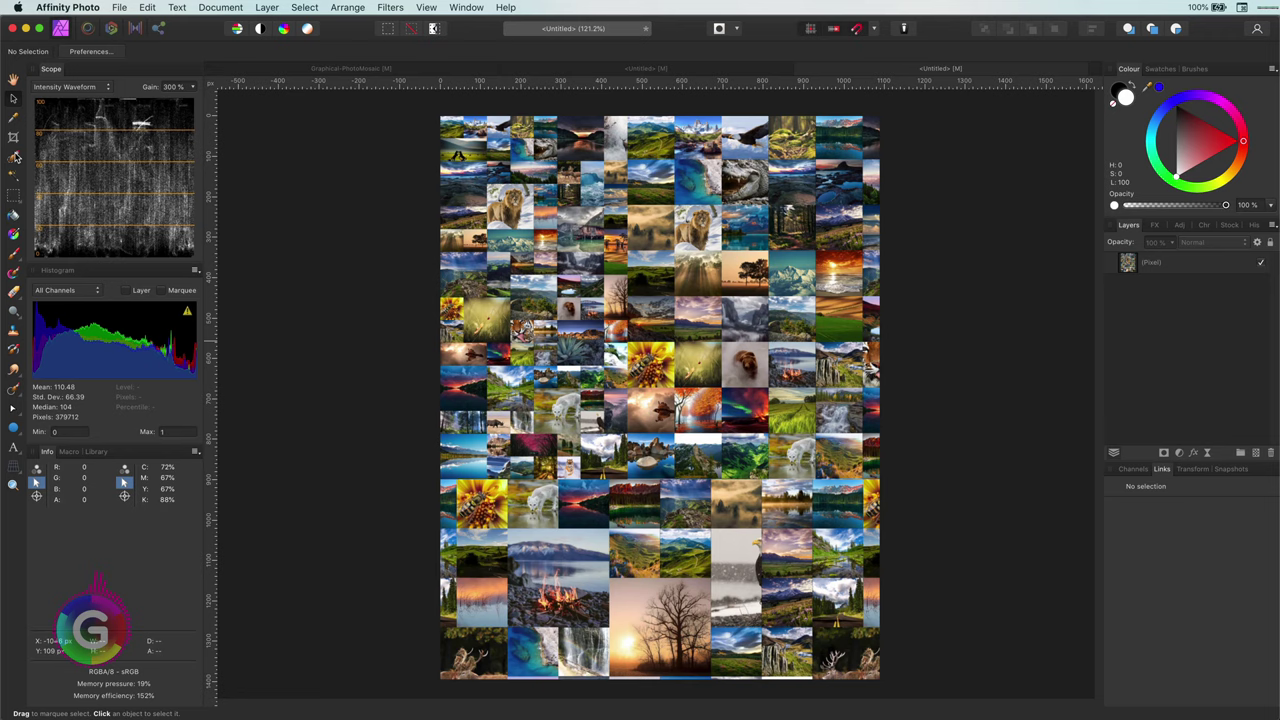
left_click(13, 428)
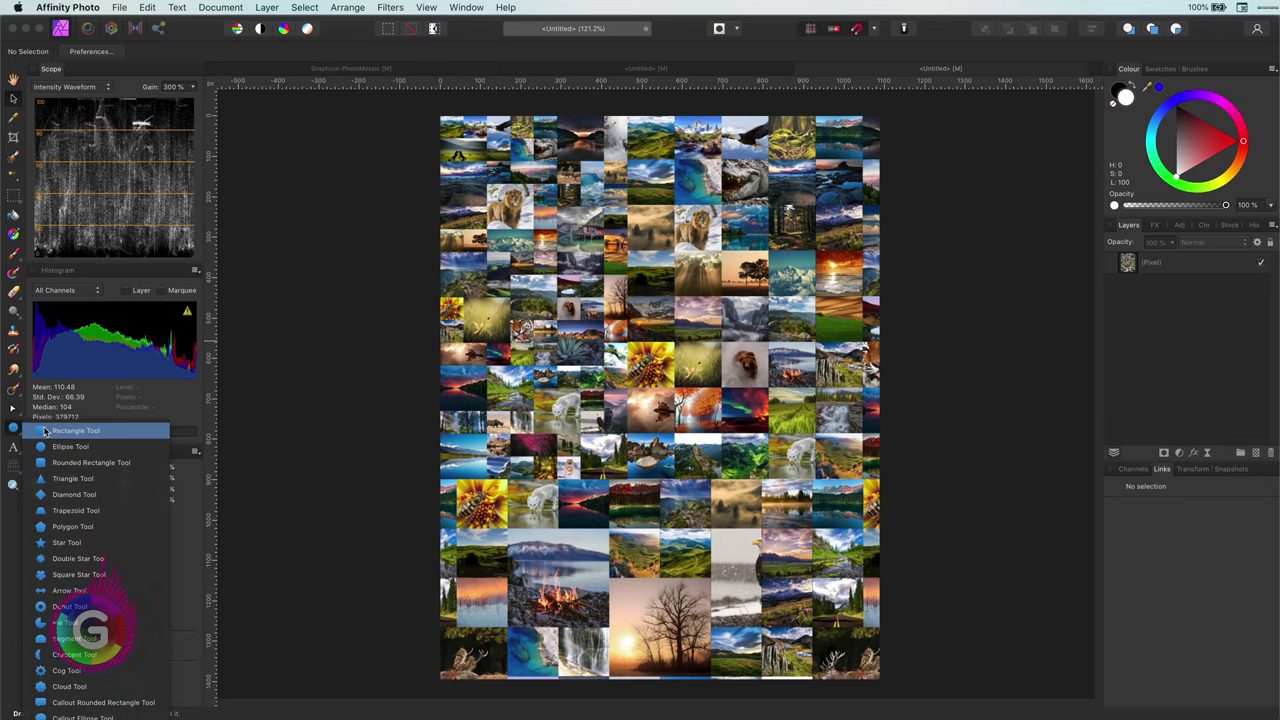
left_click(80, 431)
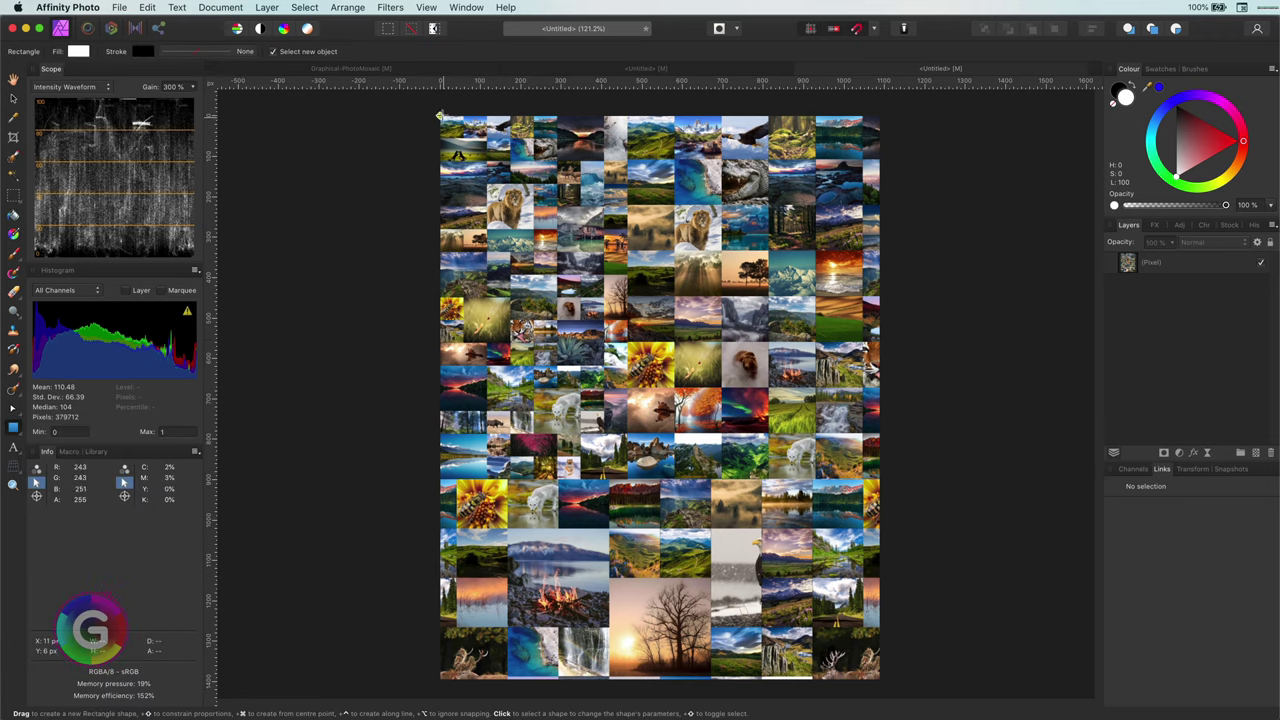
mouse_move(440, 116)
left_mouse_down()
mouse_move(737, 483)
mouse_move(633, 354)
mouse_move(710, 403)
mouse_move(858, 462)
mouse_move(862, 481)
left_mouse_up()
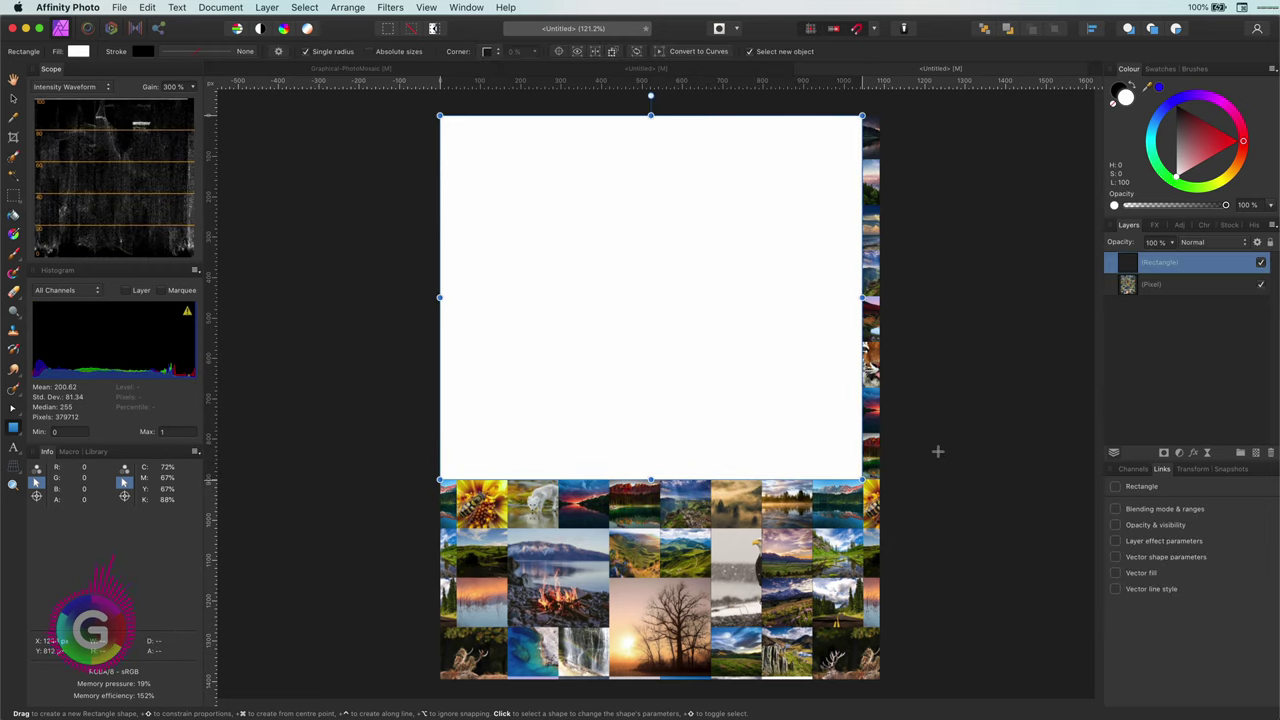
left_click_drag(1132, 284, 1128, 287)
Step: Snap the mask rectangle's right and bottom edges to the mosaic's tile boundaries
scroll(807, 362, "up", 5)
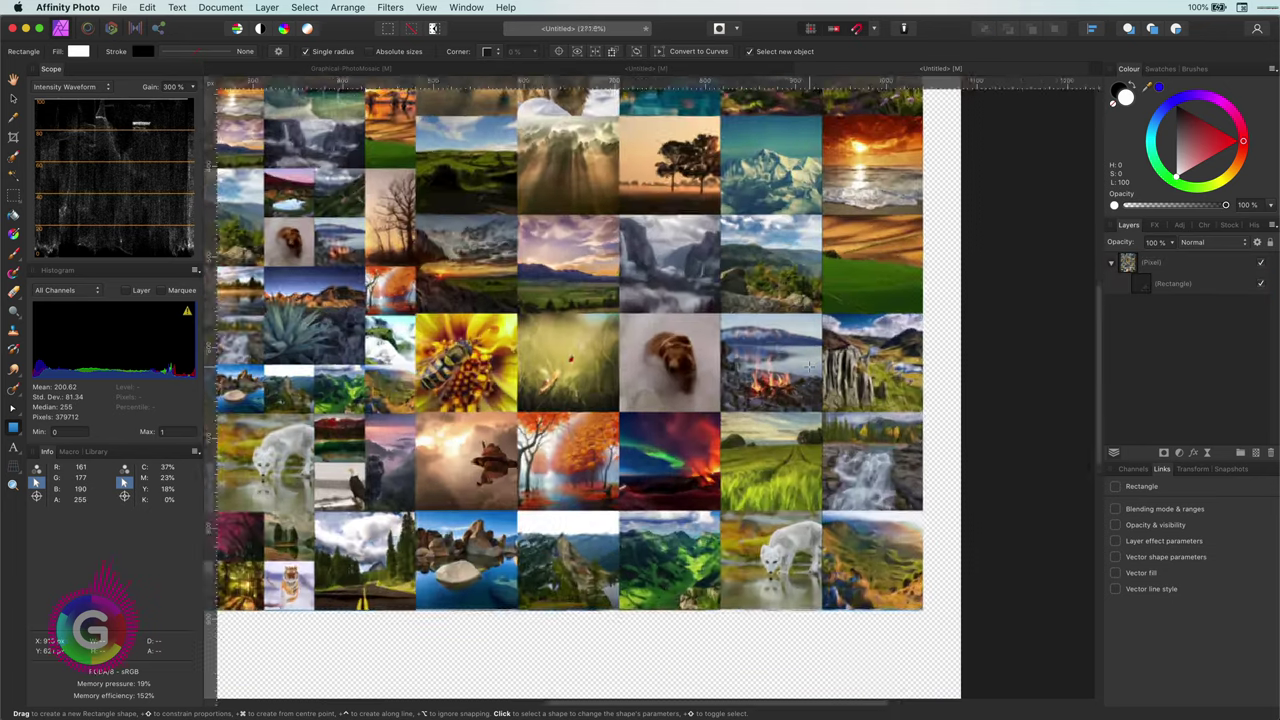
left_click(1141, 284)
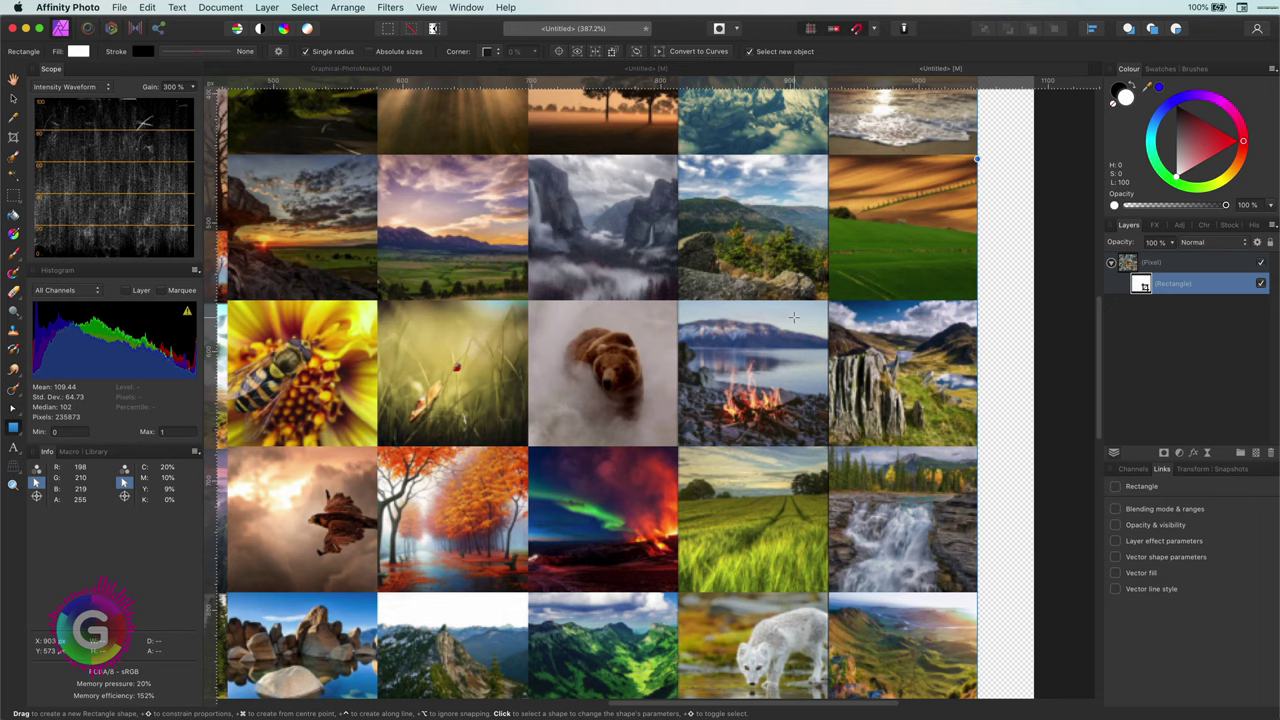
left_click(16, 97)
left_click_drag(977, 268, 980, 268)
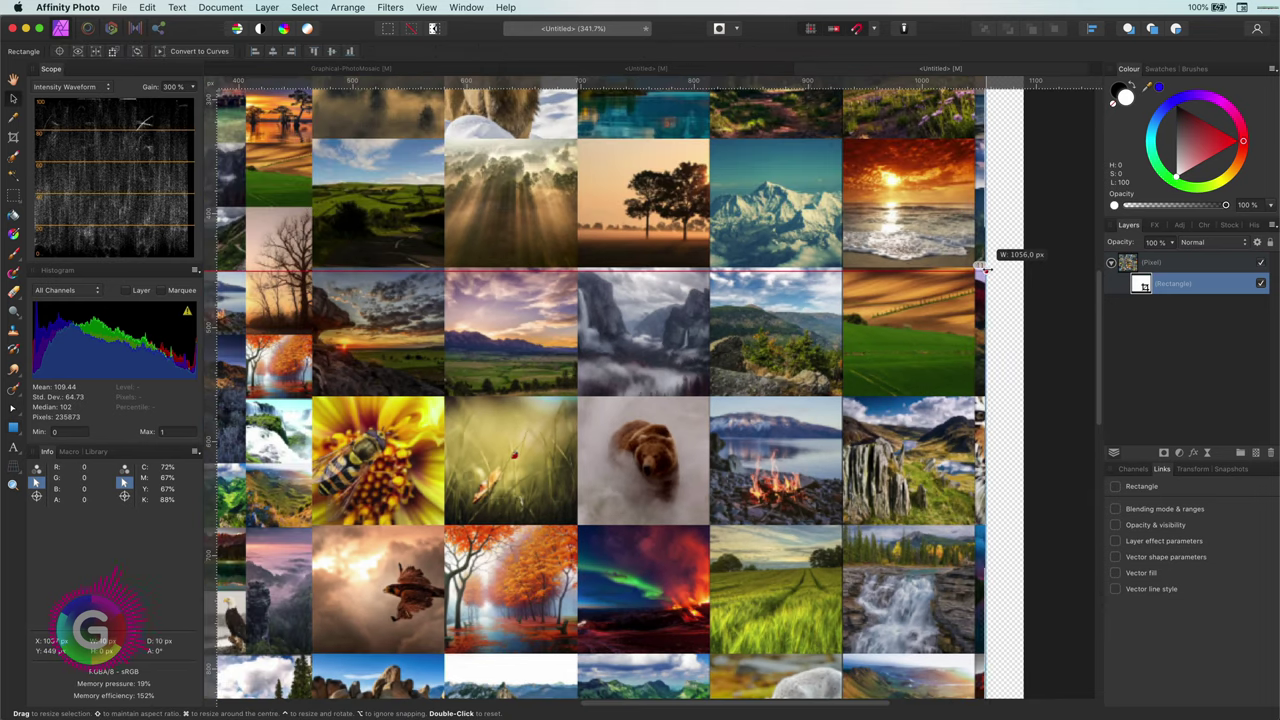
scroll(681, 550, "down", 5)
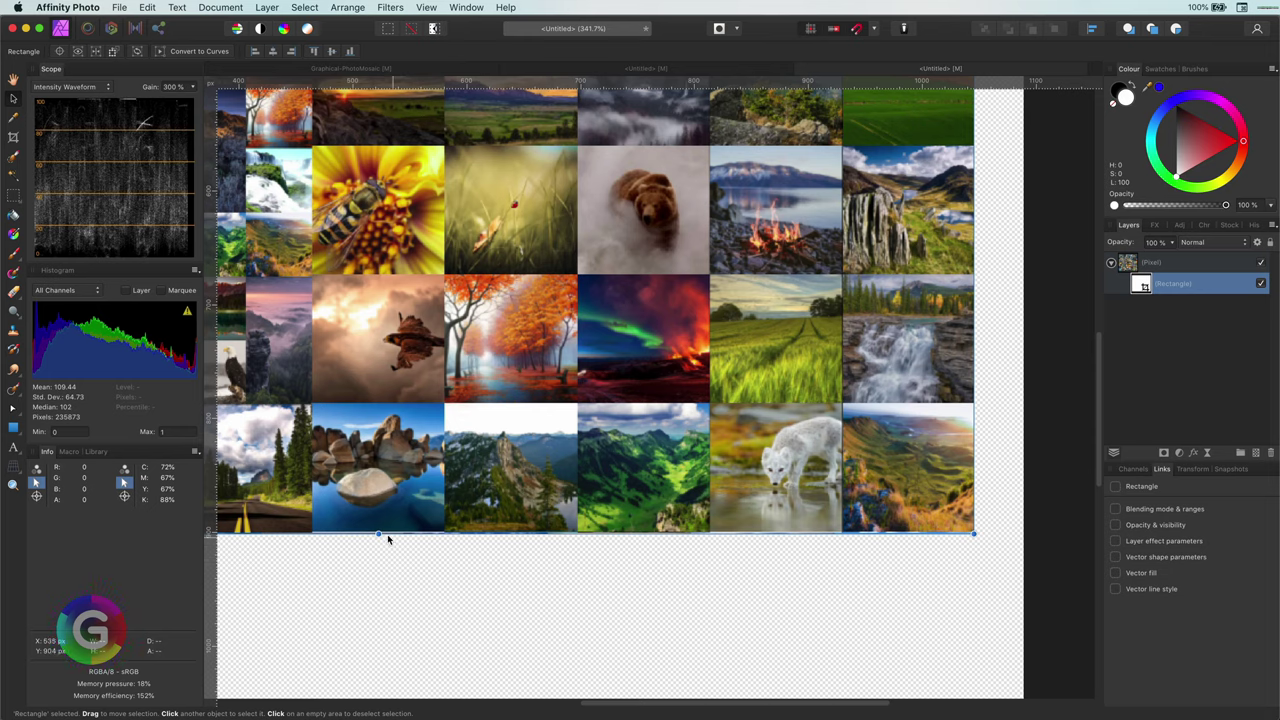
left_click_drag(378, 534, 379, 529)
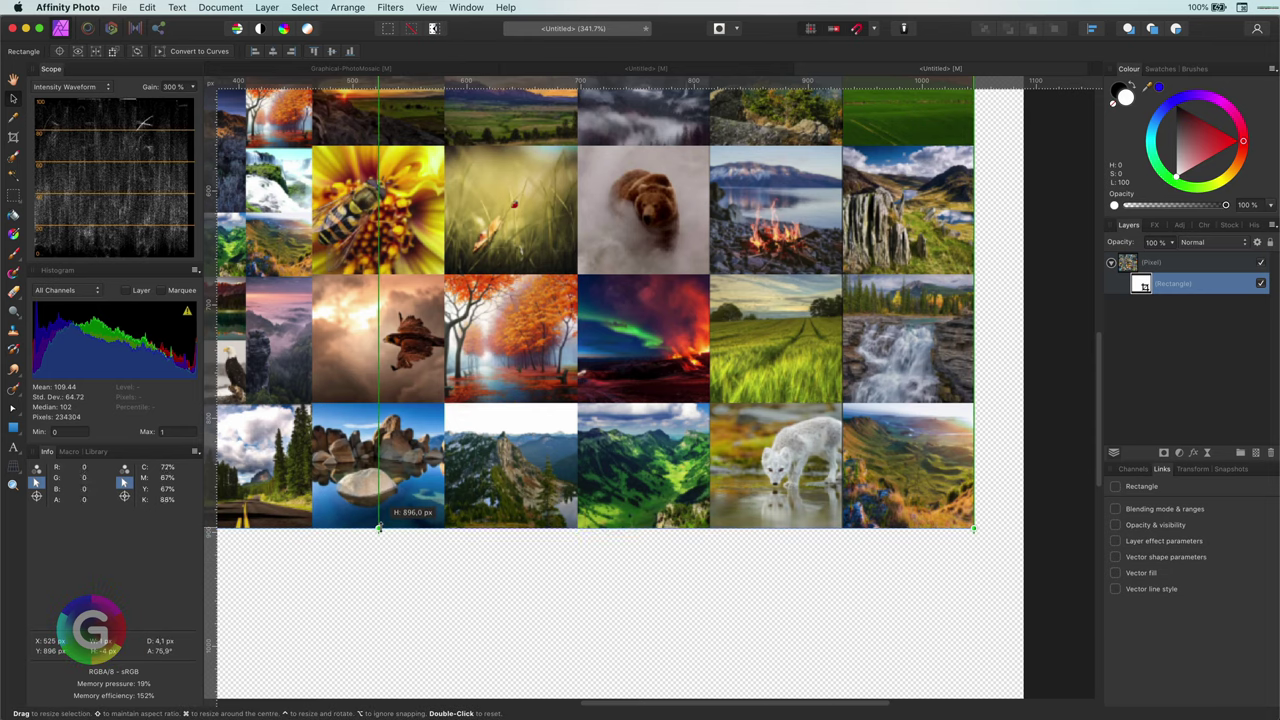
left_click_drag(379, 528, 379, 533)
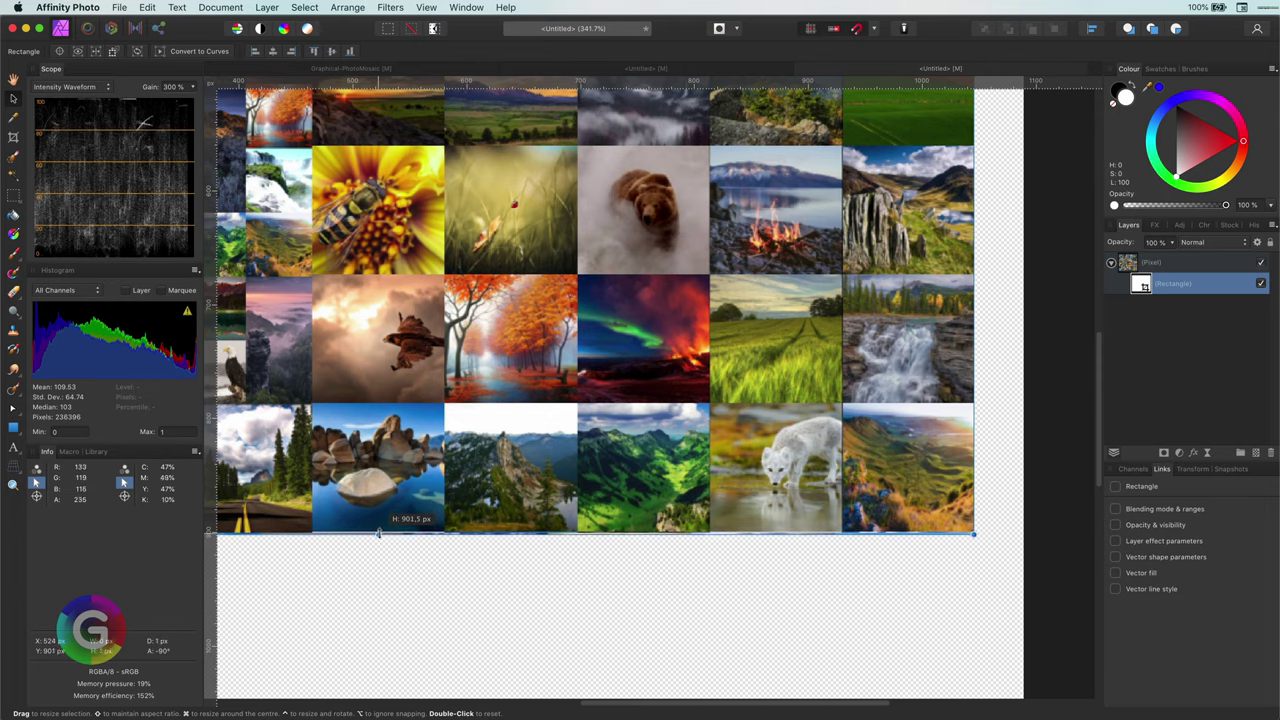
left_click(423, 581)
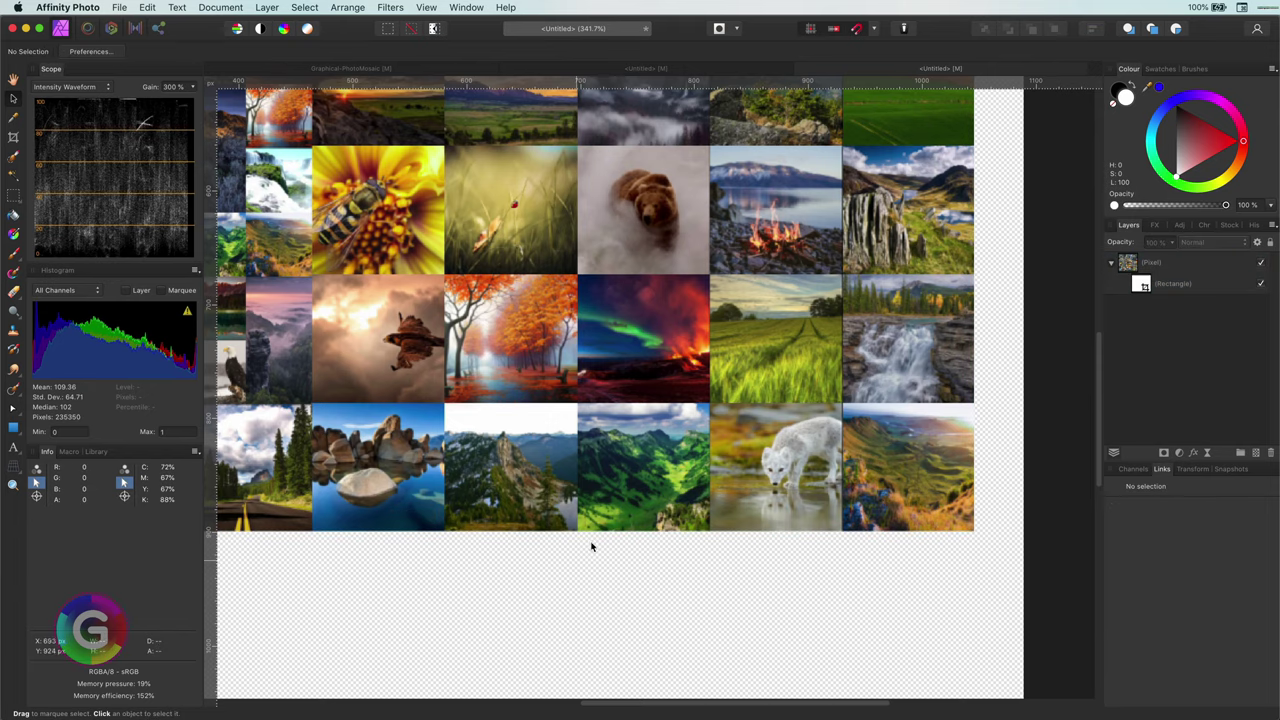
scroll(591, 547, "down", 10)
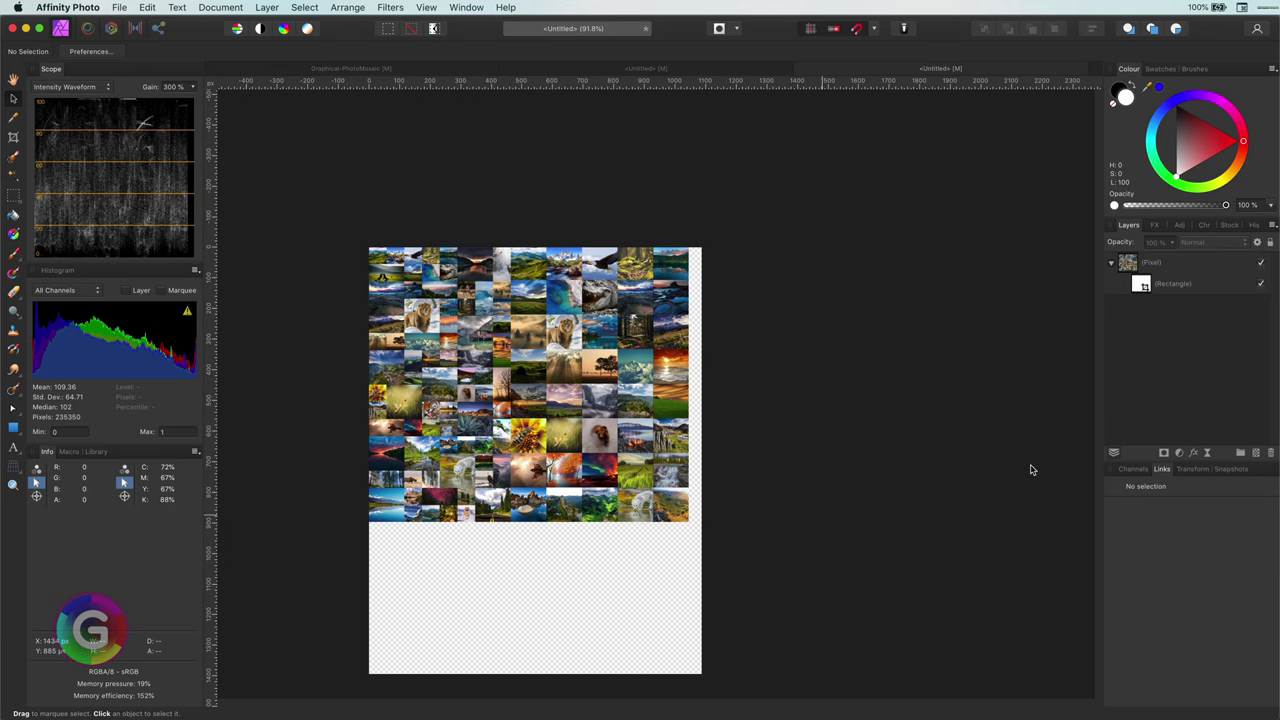
Step: Merge the visible mosaic into a new layer and hide the original masked mosaic layer
right_click(1128, 263)
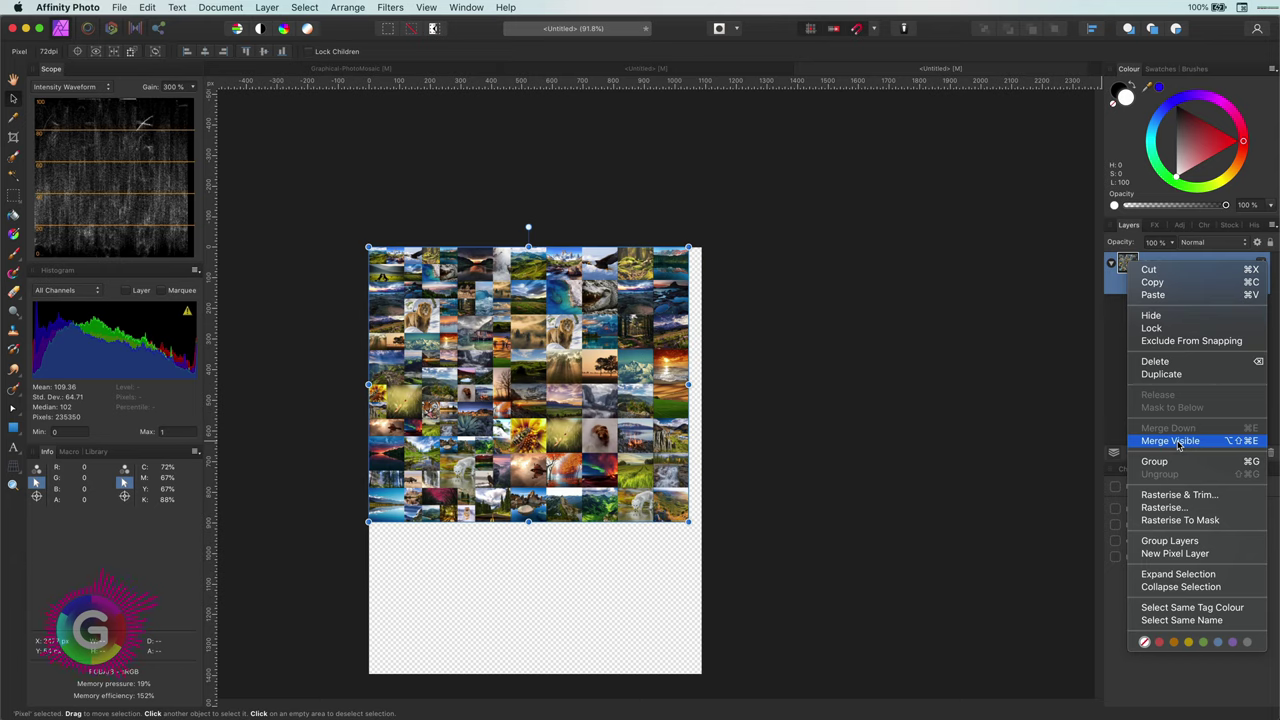
left_click(1178, 441)
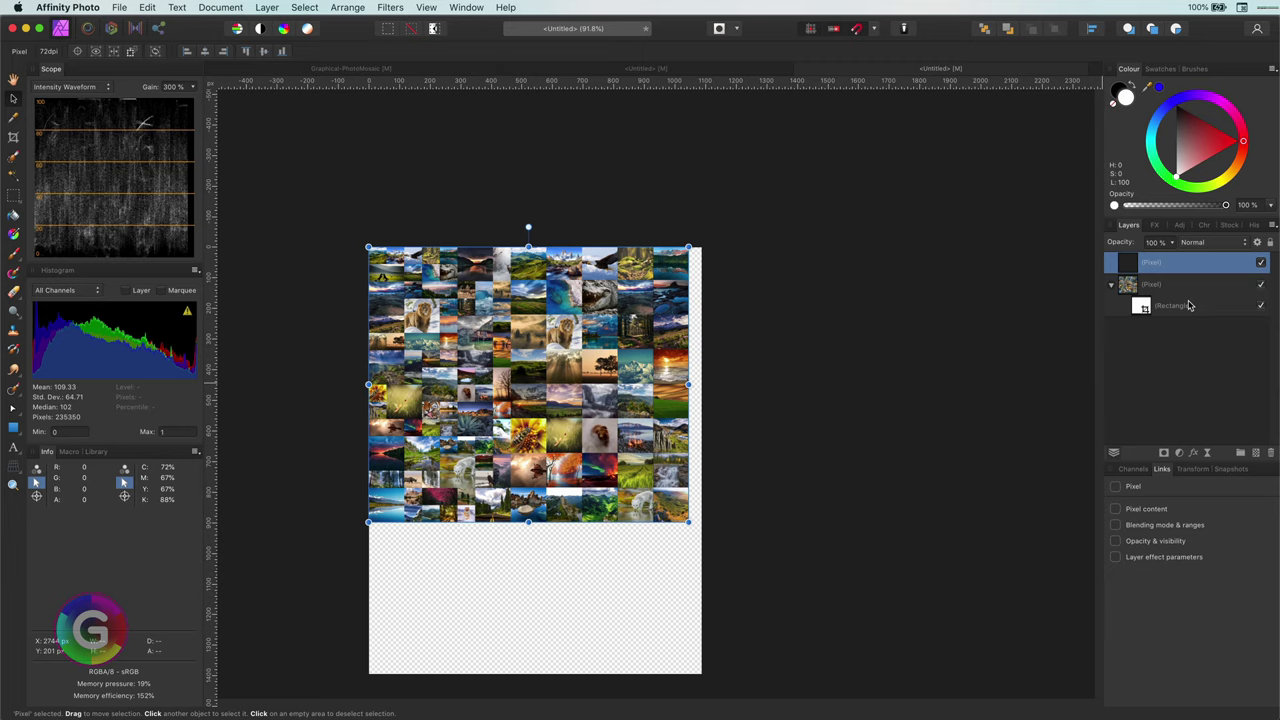
left_click(1131, 286)
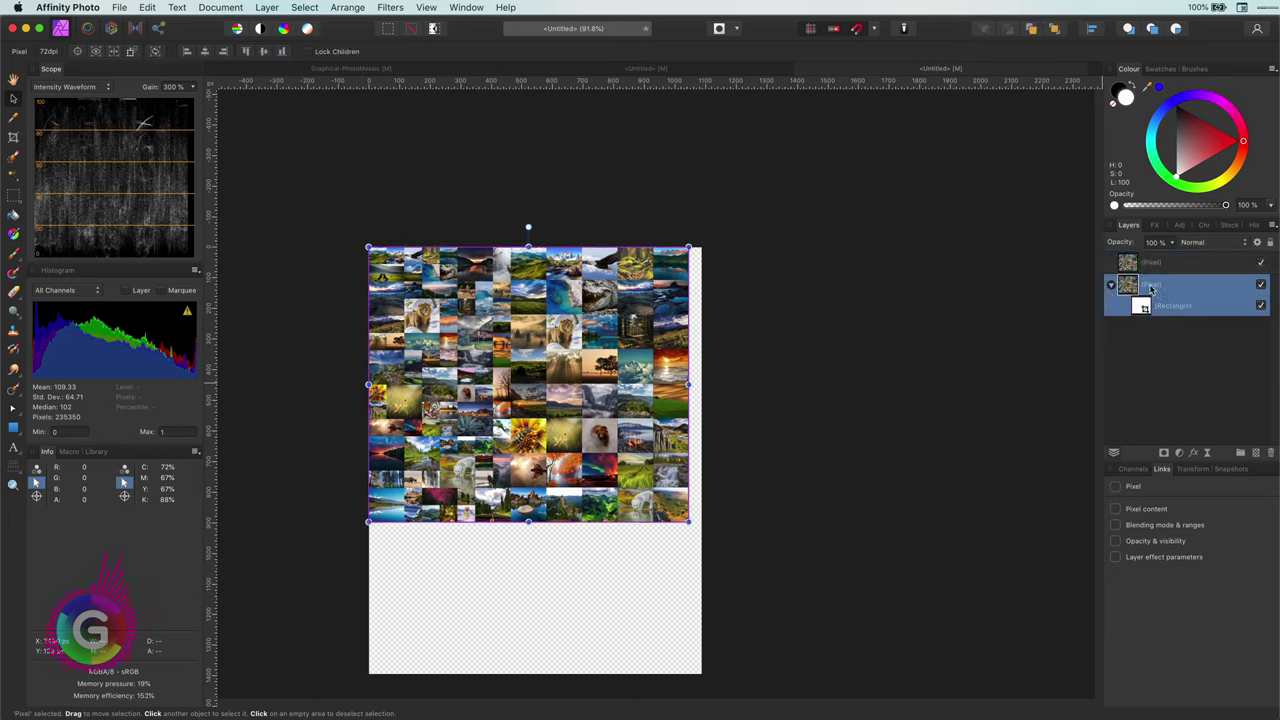
left_click(1261, 287)
left_click(1150, 262)
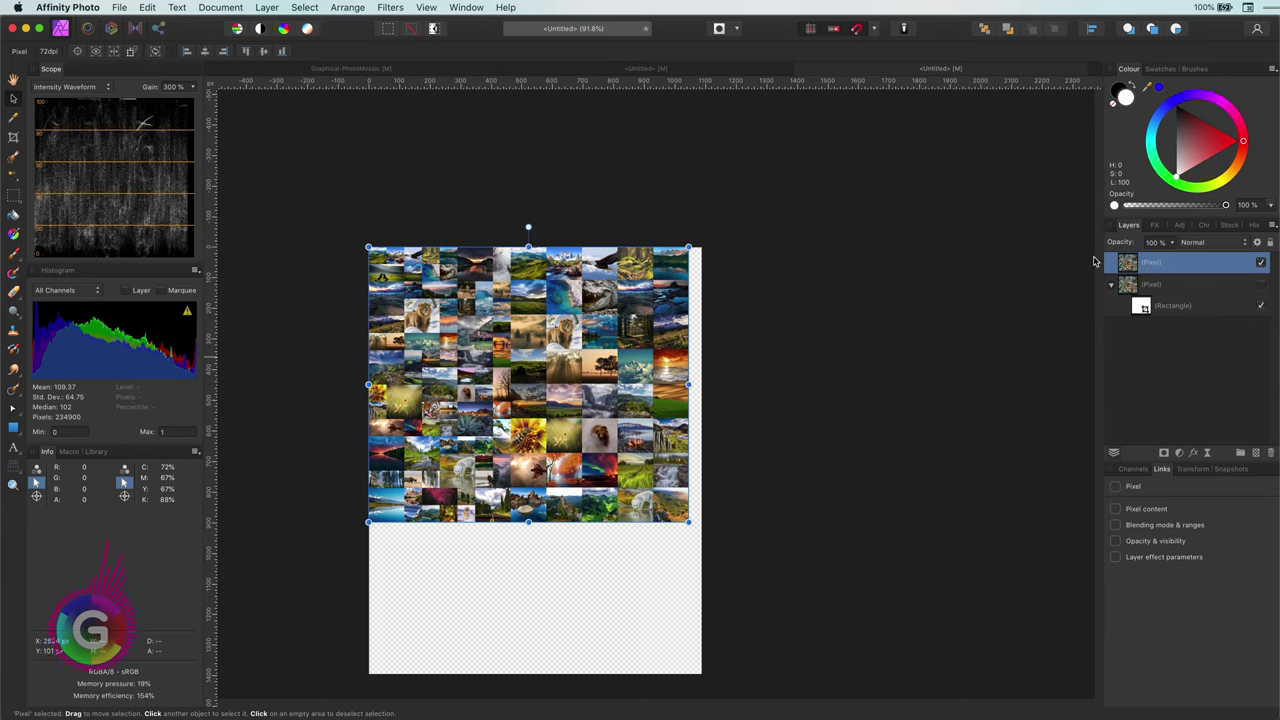
Step: Make a pattern layer from the photo grid, shrink its tiles to 108 DPI, and deselect
left_click(263, 9)
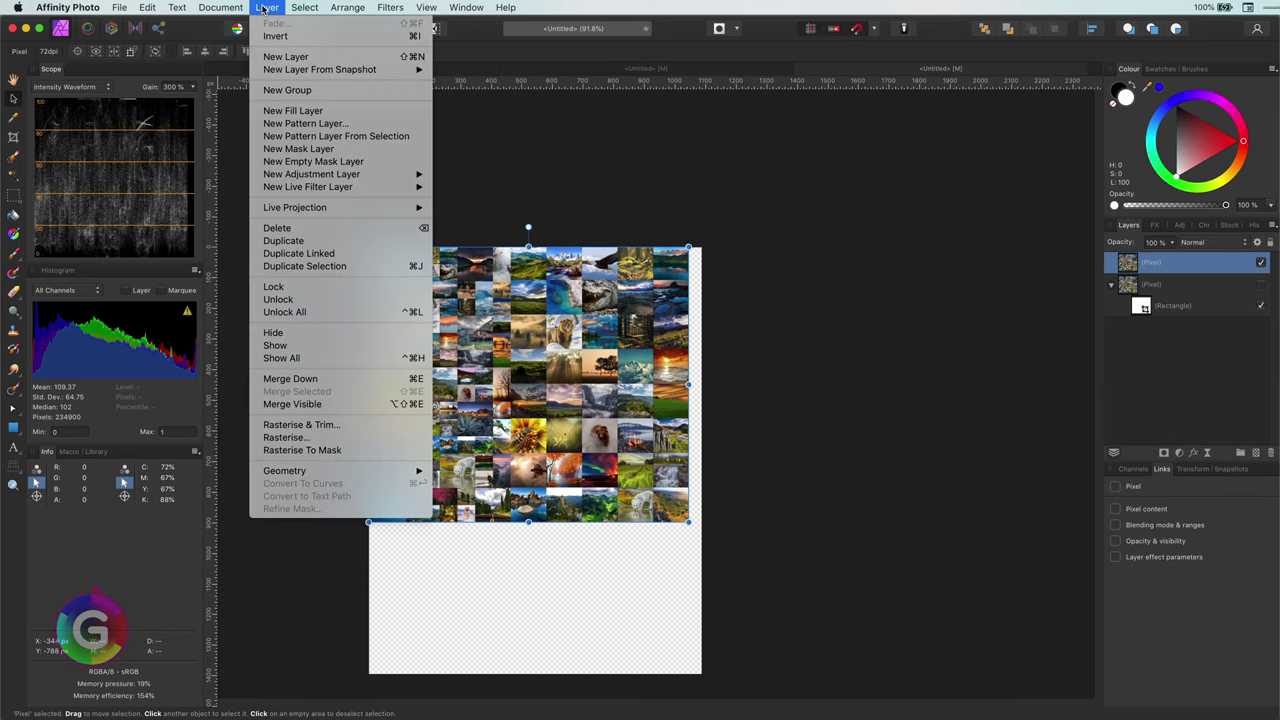
left_click(311, 134)
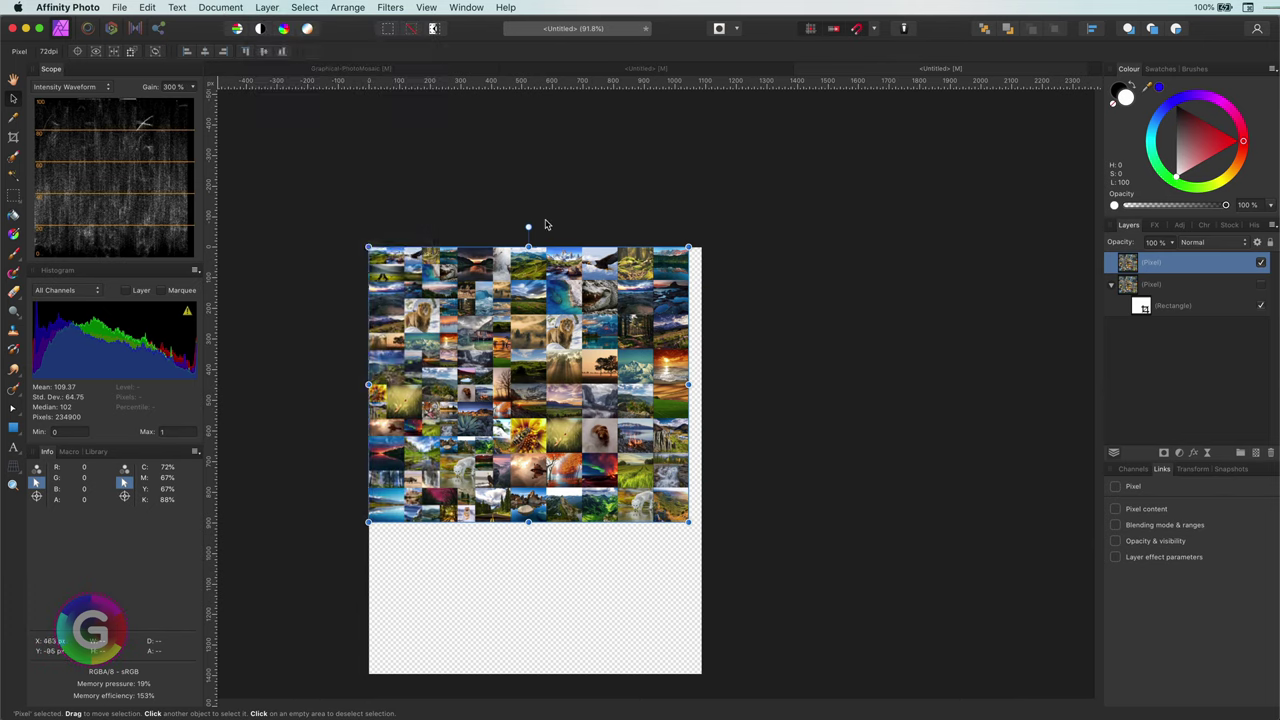
left_click_drag(695, 597, 520, 494)
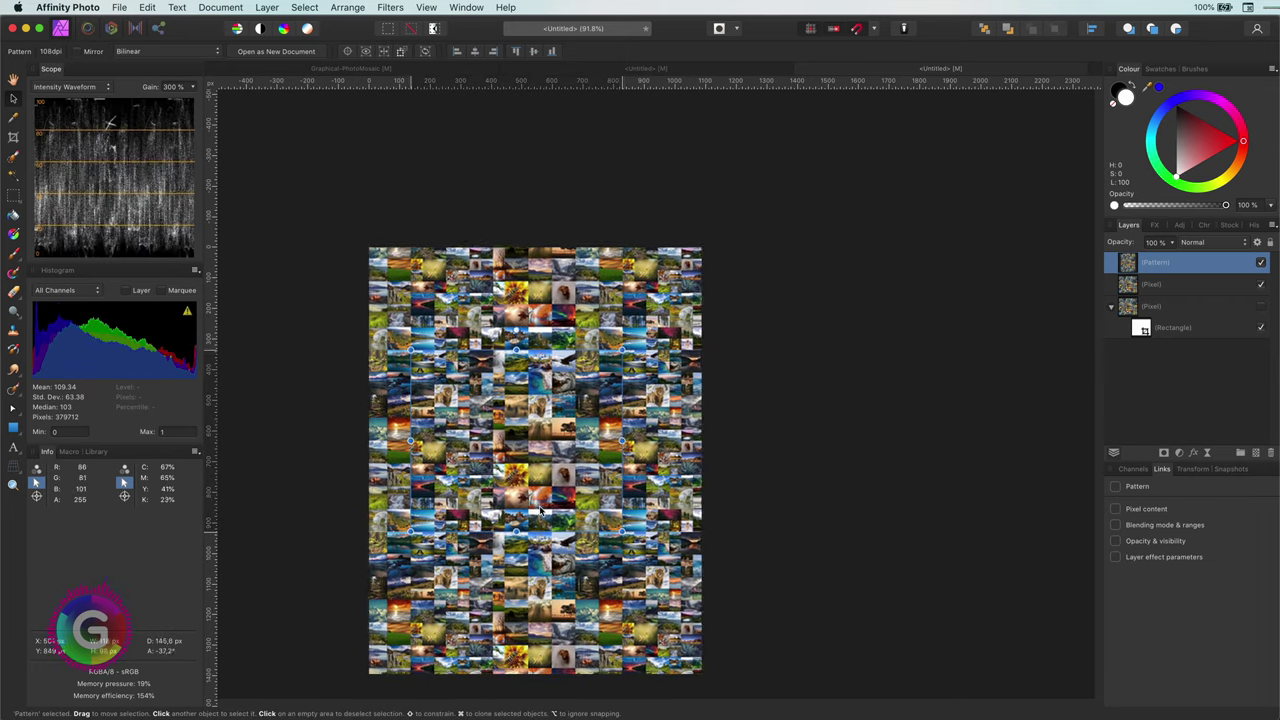
scroll(530, 500, "up", 5)
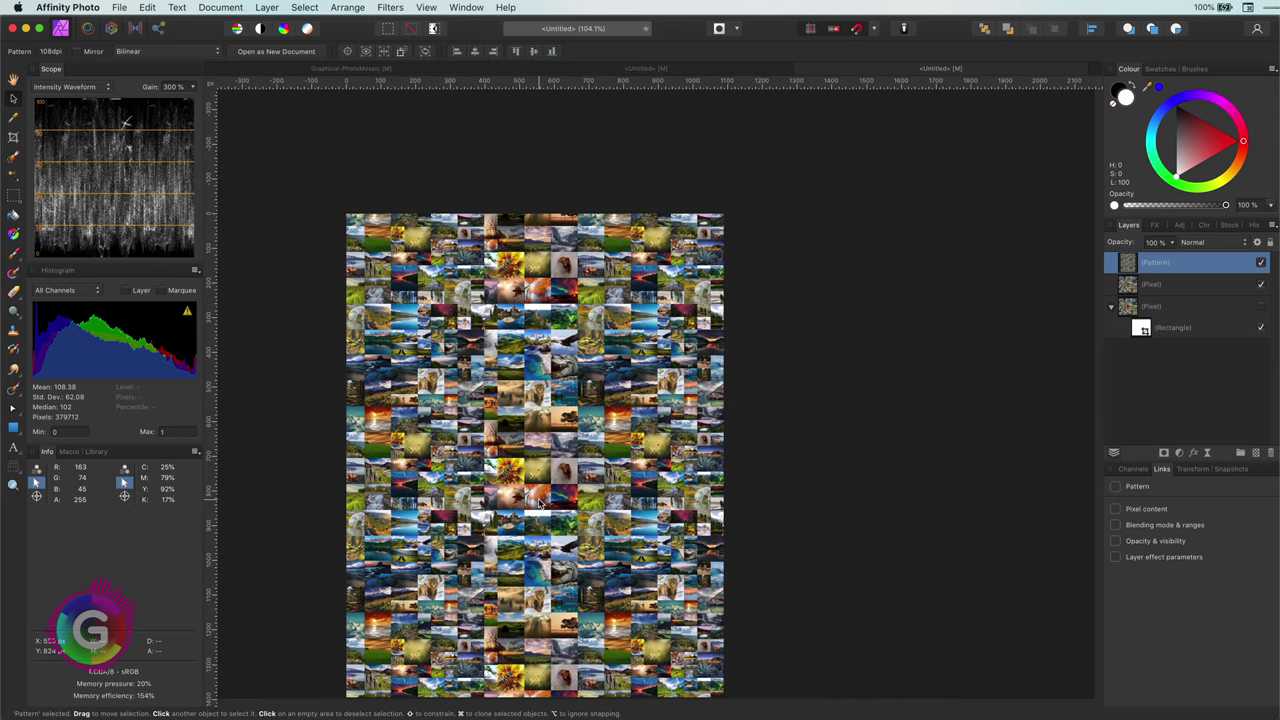
scroll(540, 503, "down", 1)
left_click(785, 525)
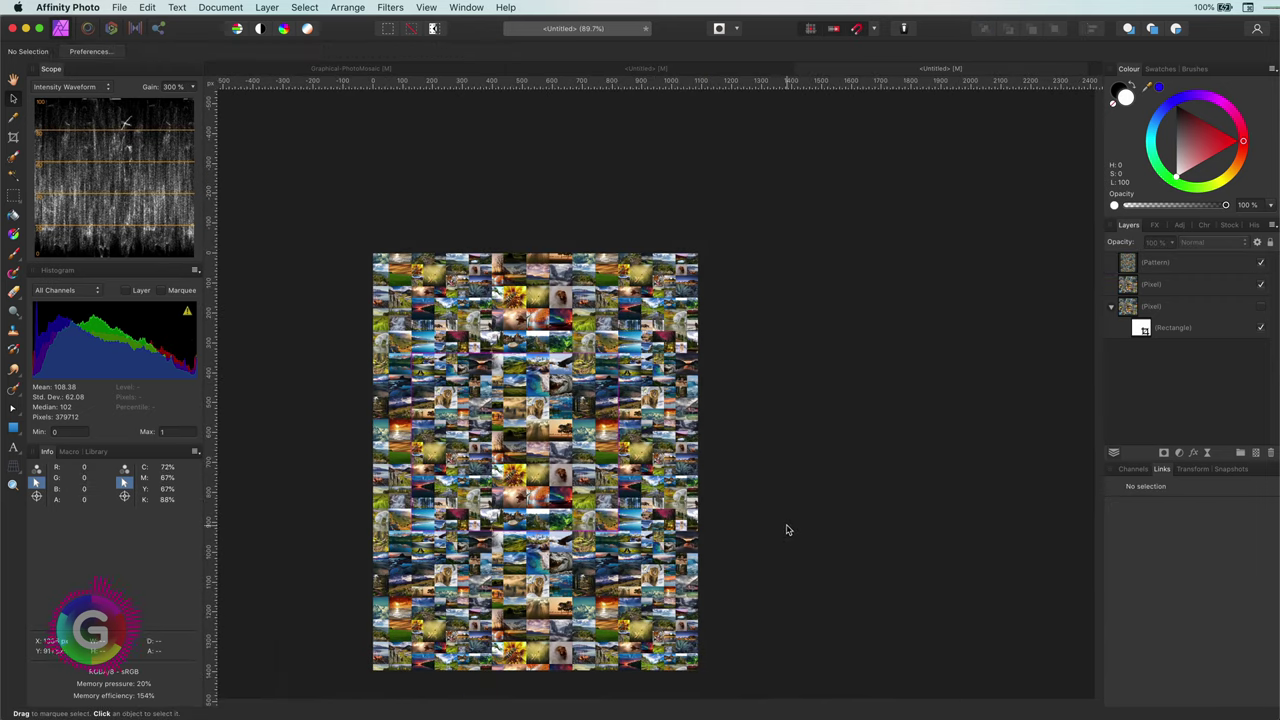
Step: Copy the lion photo layer into the mosaic document and place it beneath the Pattern layer
left_click(1199, 289)
left_click(952, 342)
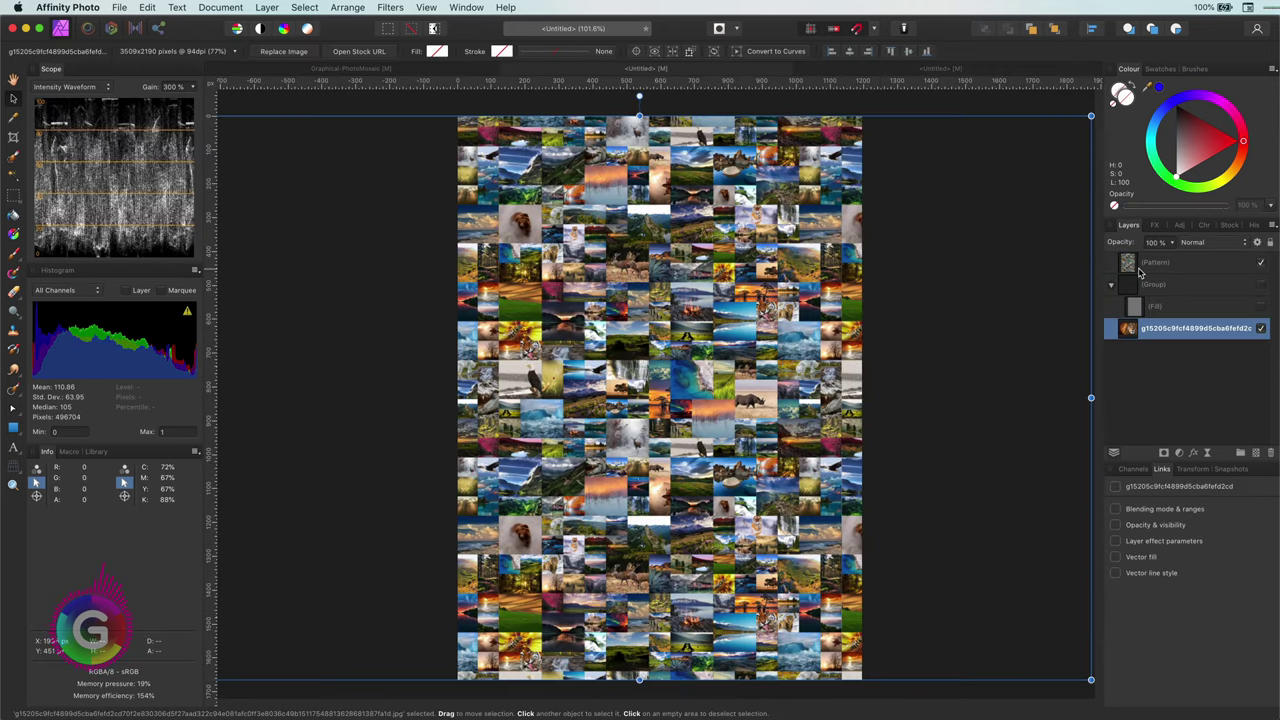
left_click(1262, 264)
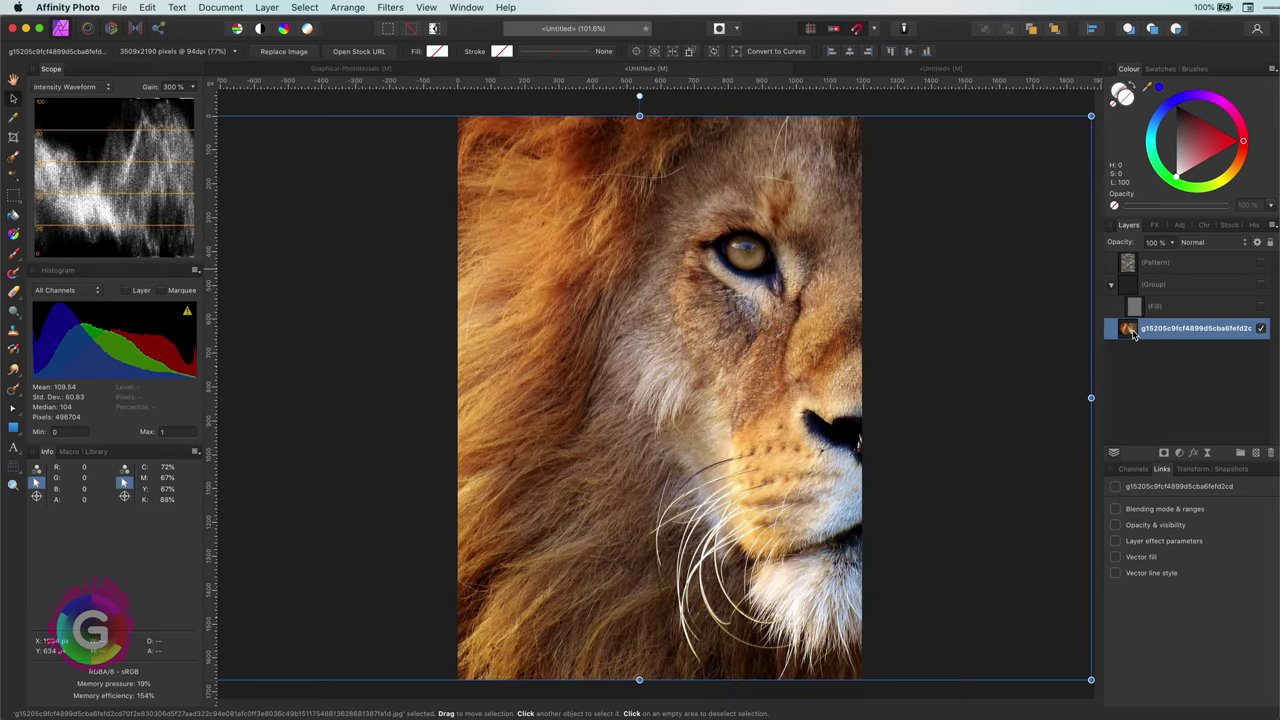
key("super+c")
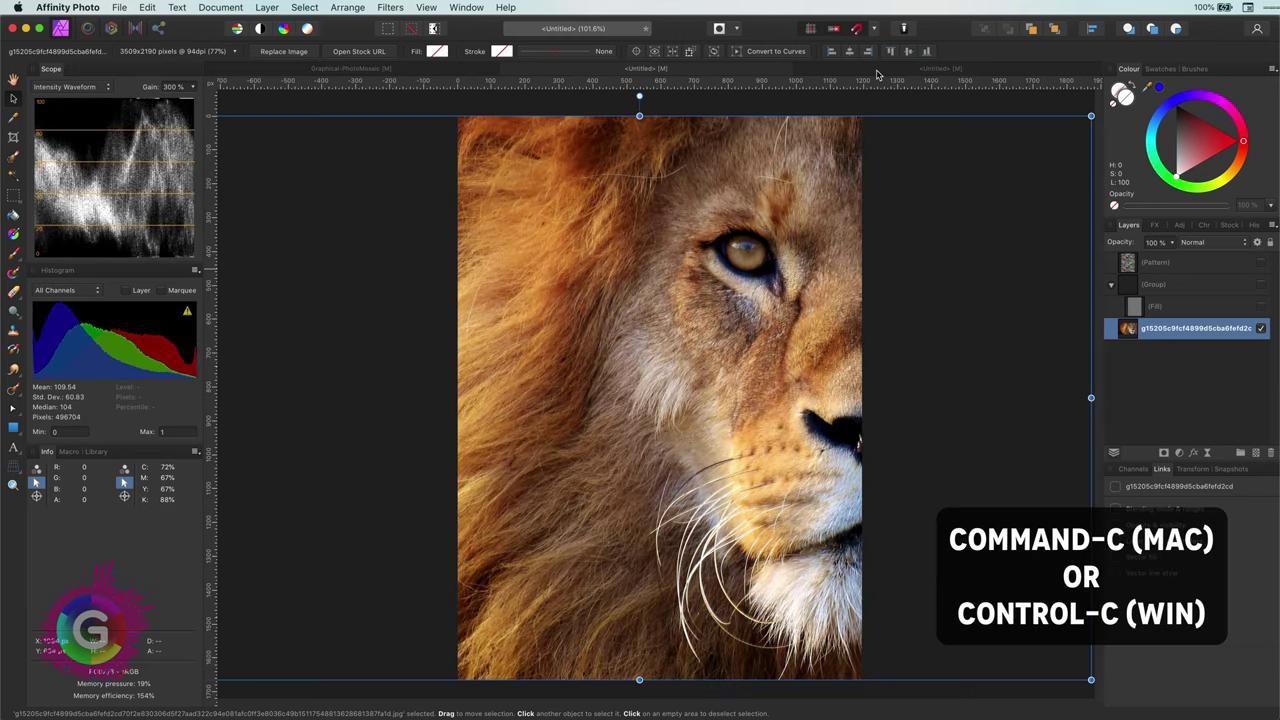
left_click(880, 72)
key("super+v")
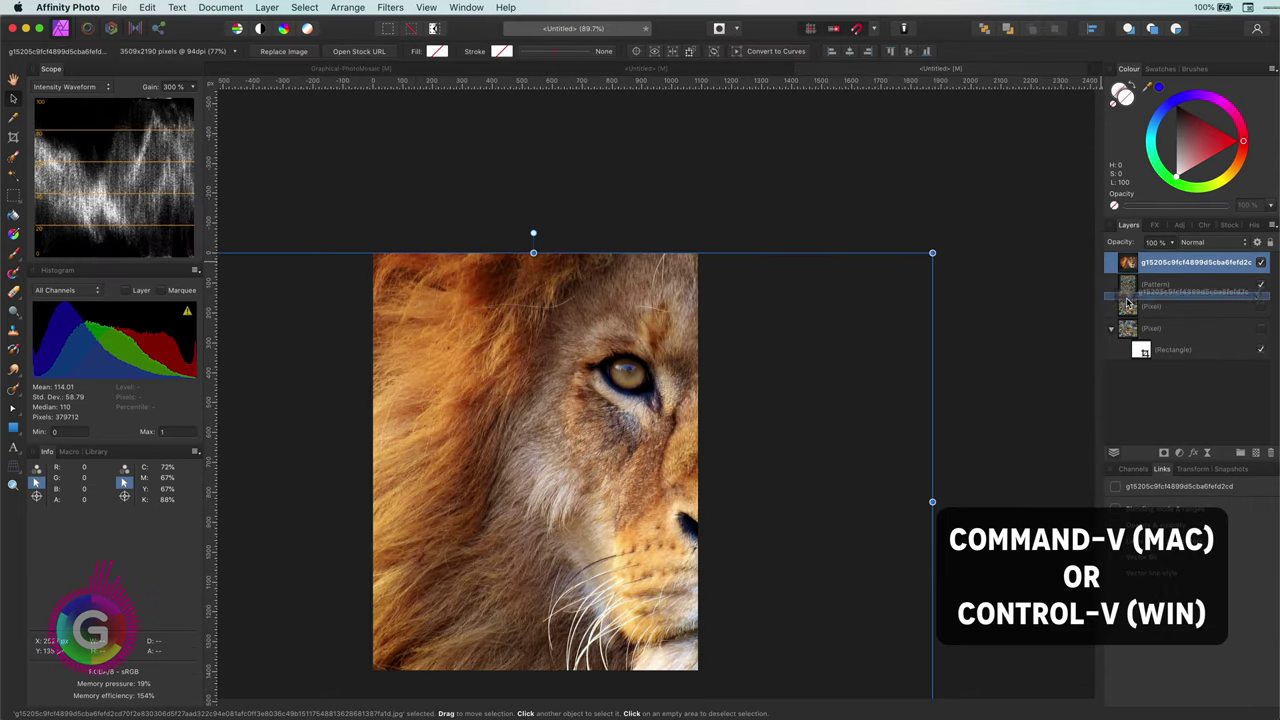
left_click_drag(1130, 265, 1165, 294)
Step: Blend the Pattern layer with Overlay so the lion's face shows through the tiles
left_click(1175, 266)
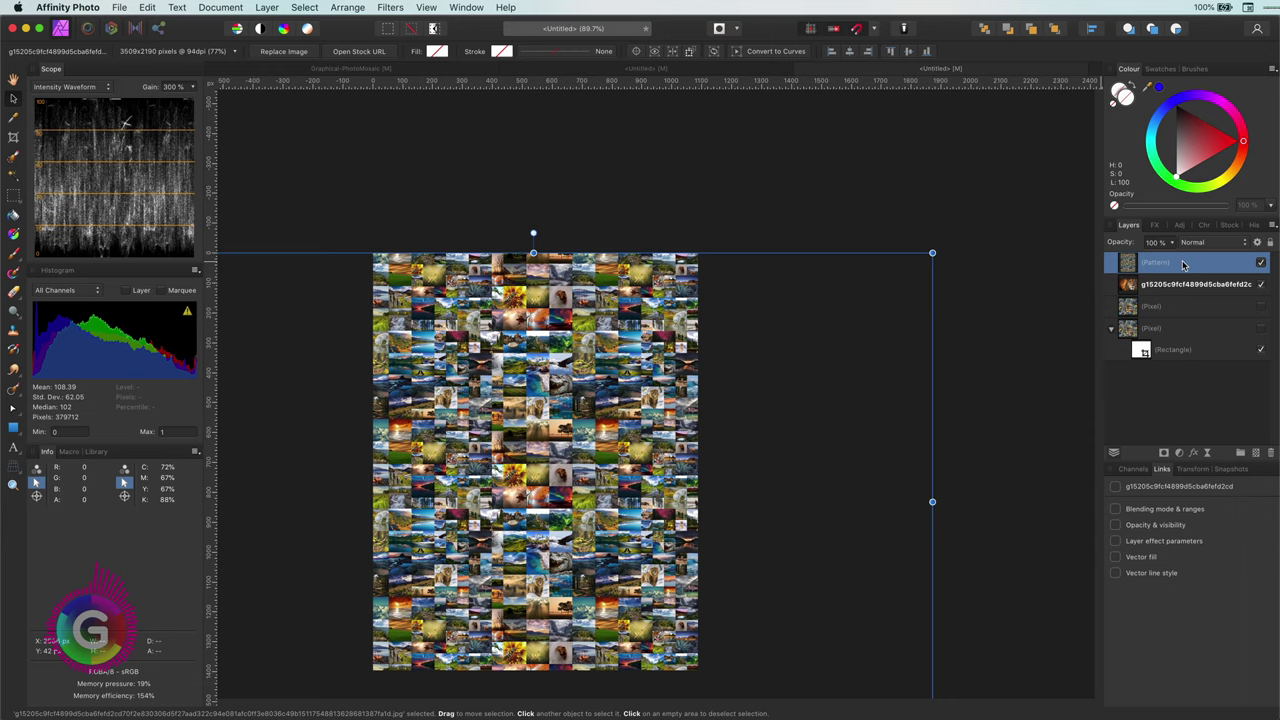
left_click(1212, 242)
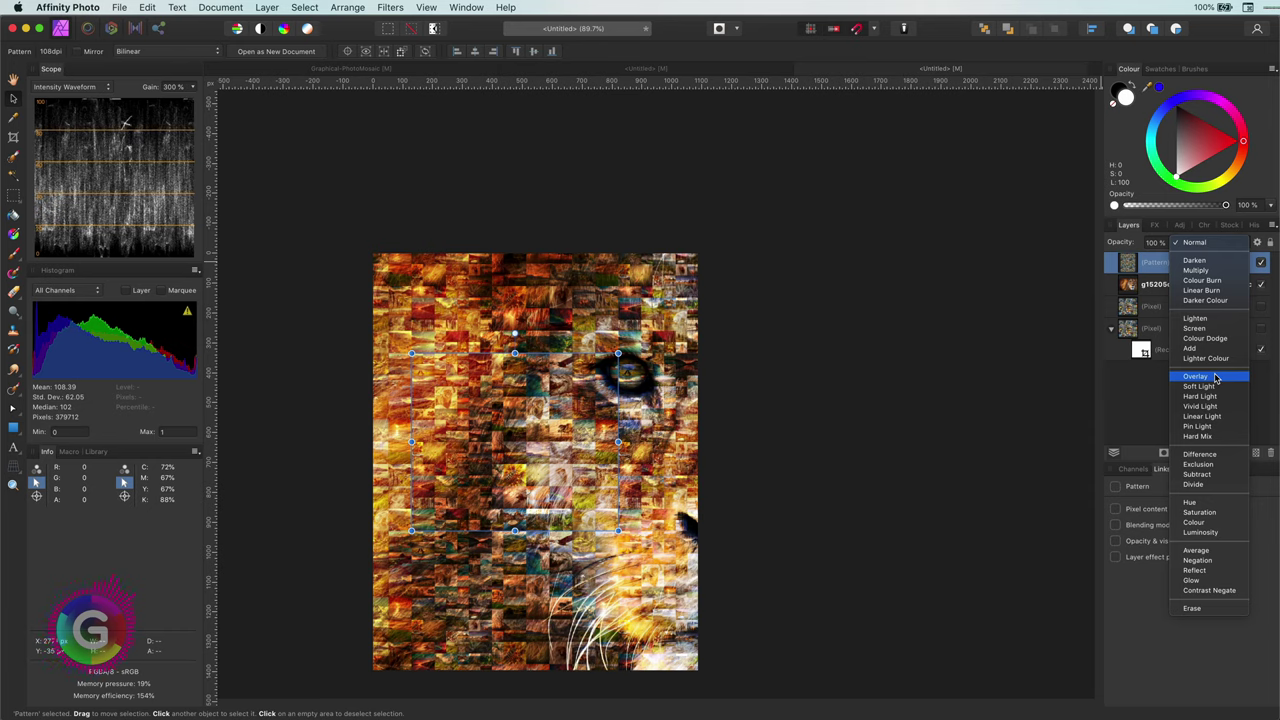
left_click(886, 280)
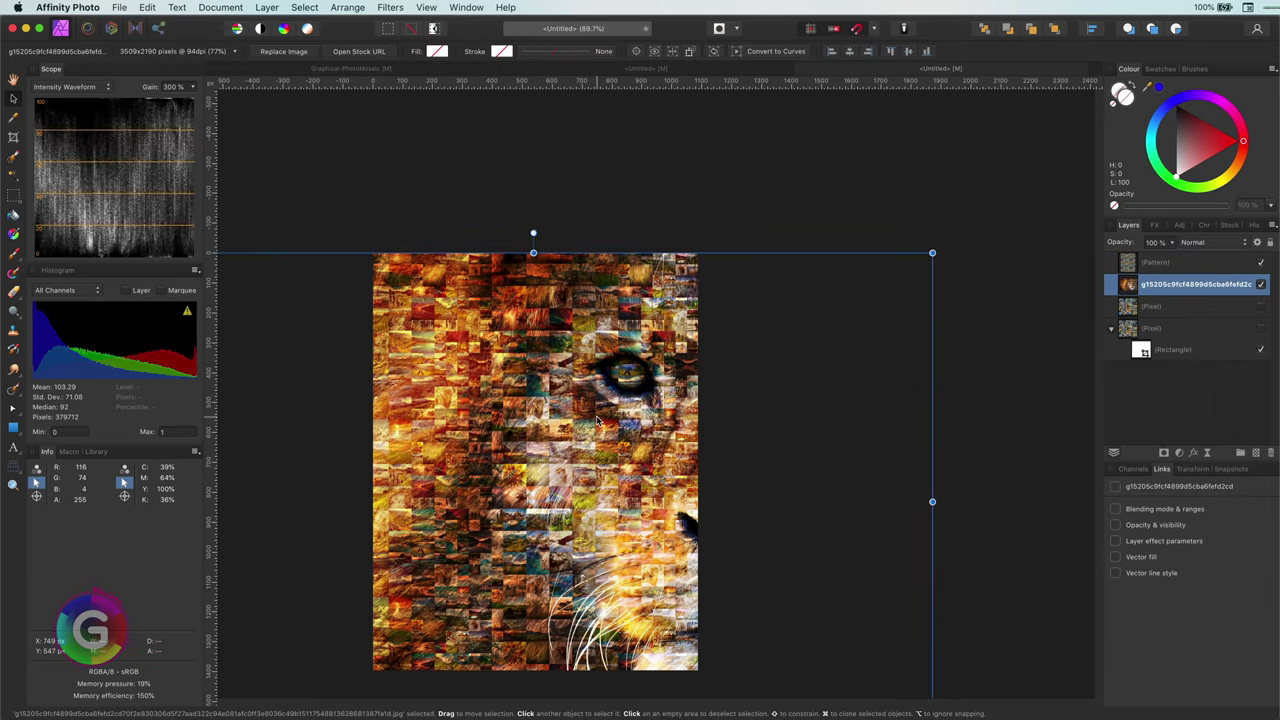
scroll(600, 420, "up", 3)
scroll(597, 420, "up", 2)
scroll(597, 420, "up", 3)
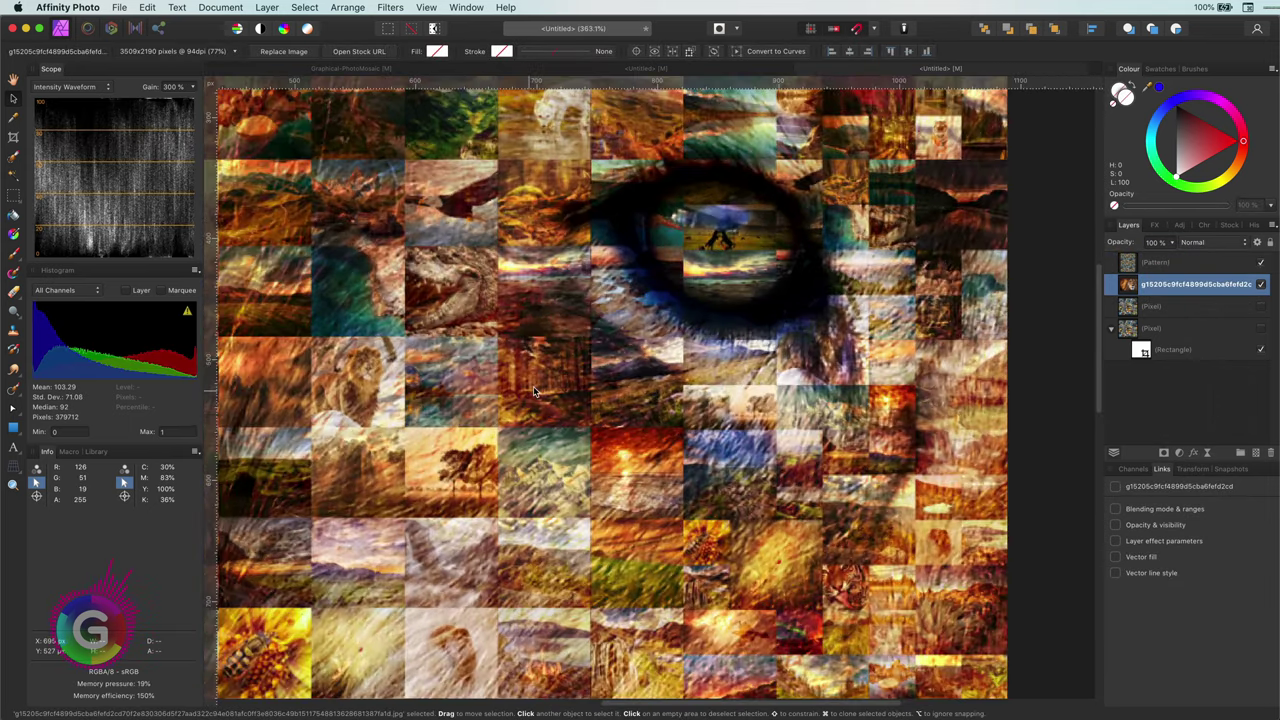
left_click_drag(560, 370, 914, 367)
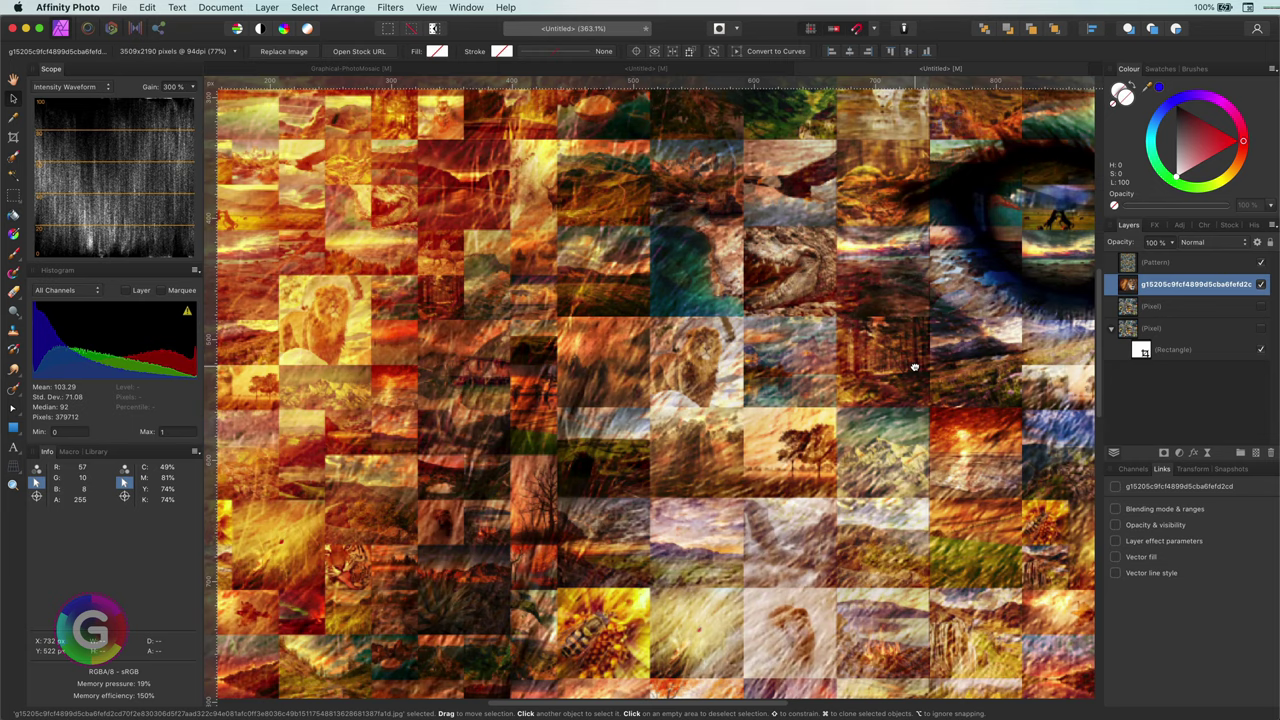
scroll(729, 338, "down", 1)
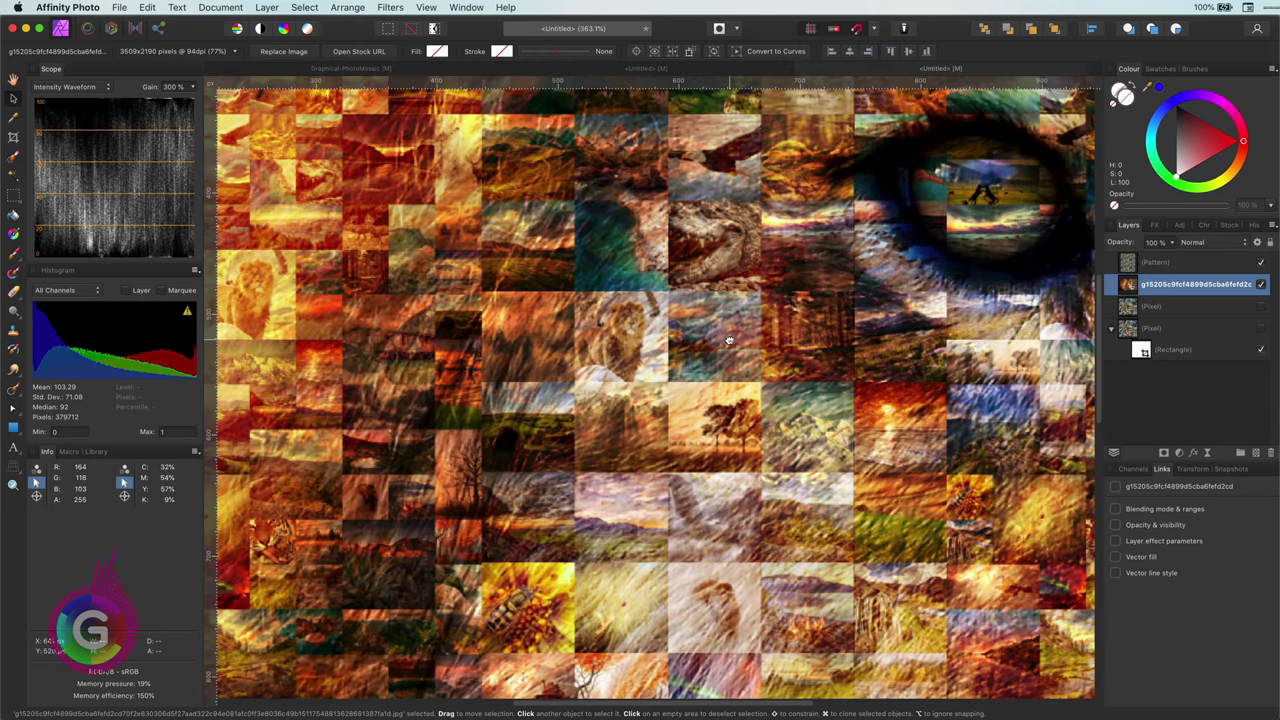
key("super+0")
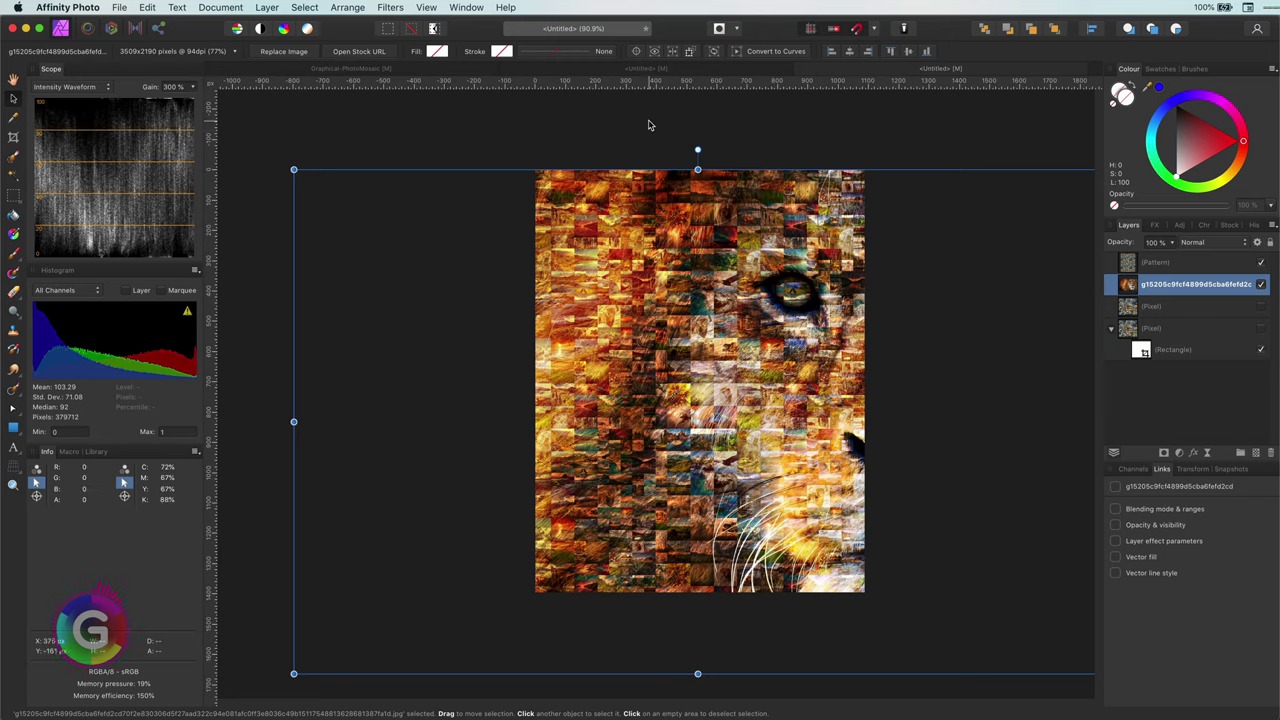
left_click(648, 125)
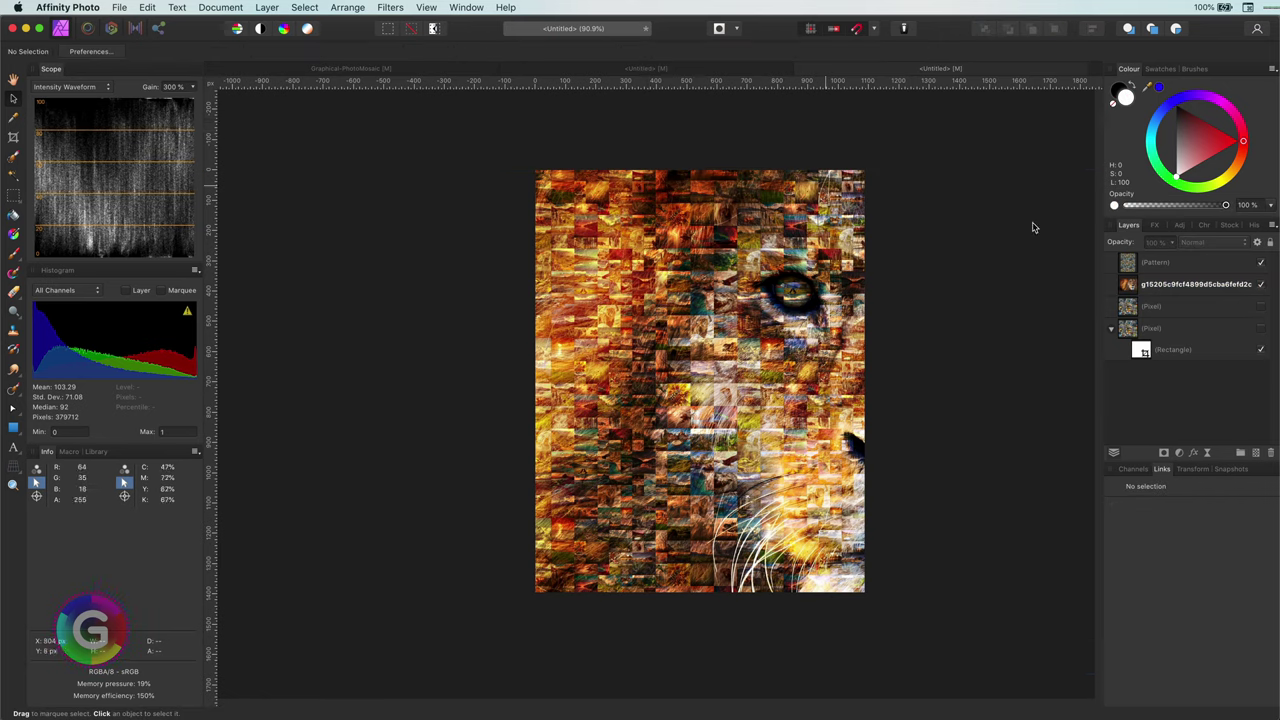
Step: Add a mid-grey Fill layer (about 54% lightness) below Pattern and group the two with Cmd+G
left_click(1128, 265)
left_click(270, 8)
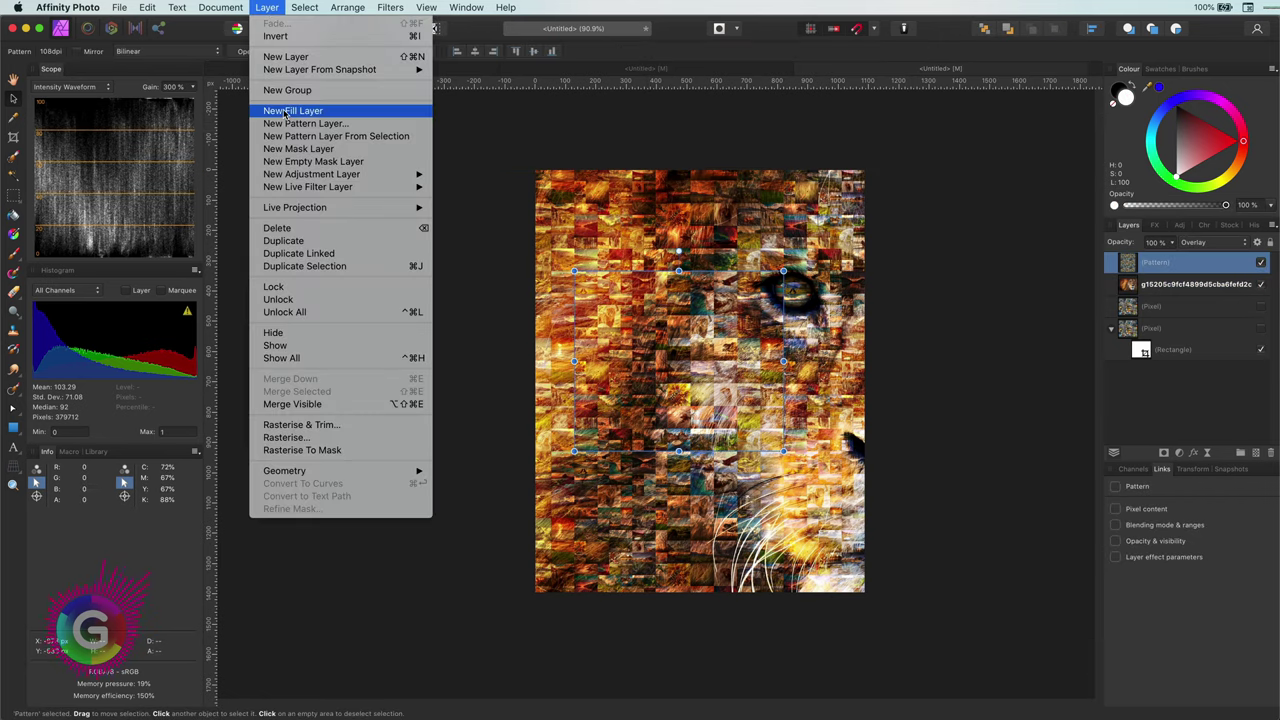
key("Return")
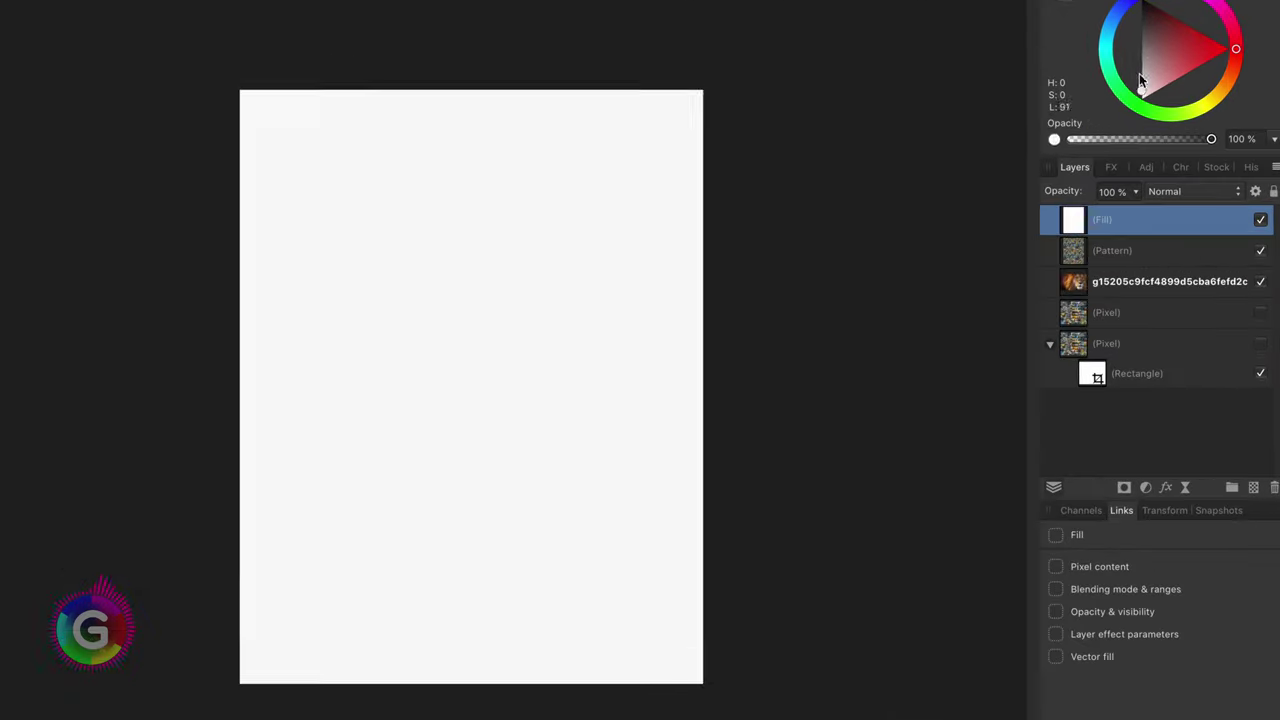
left_click_drag(1139, 78, 1139, 53)
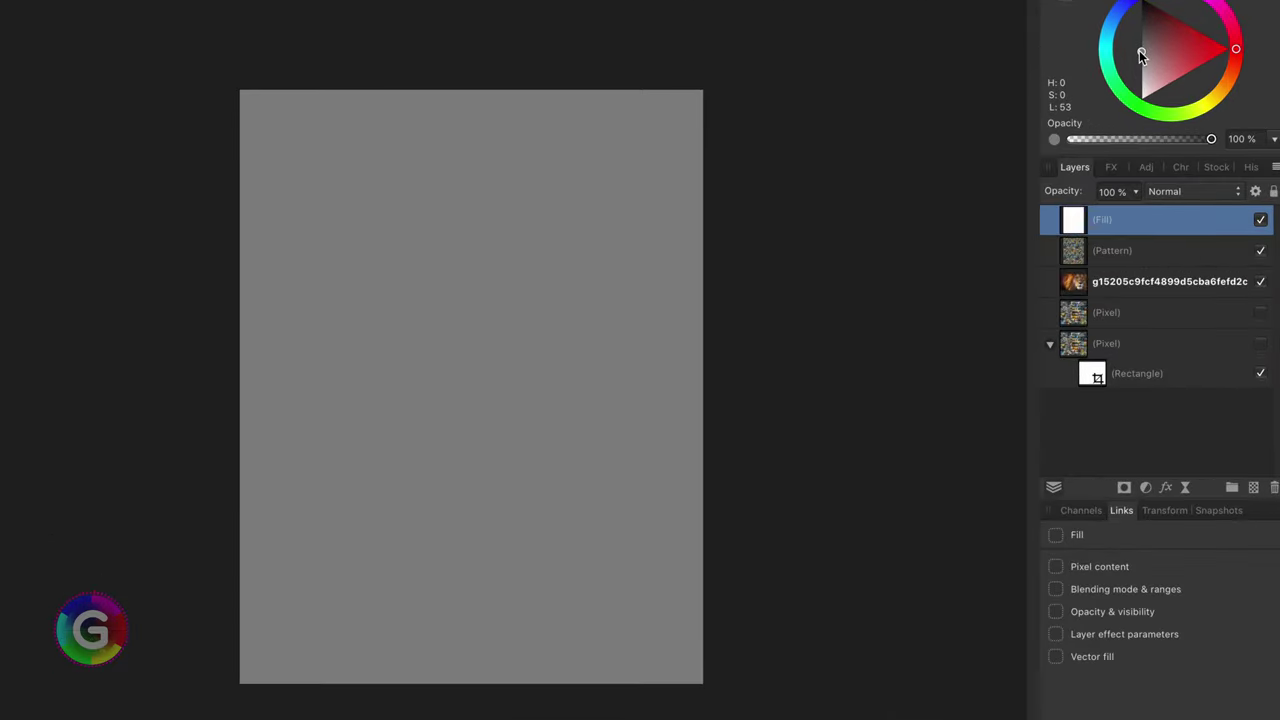
left_click_drag(1076, 222, 1098, 258)
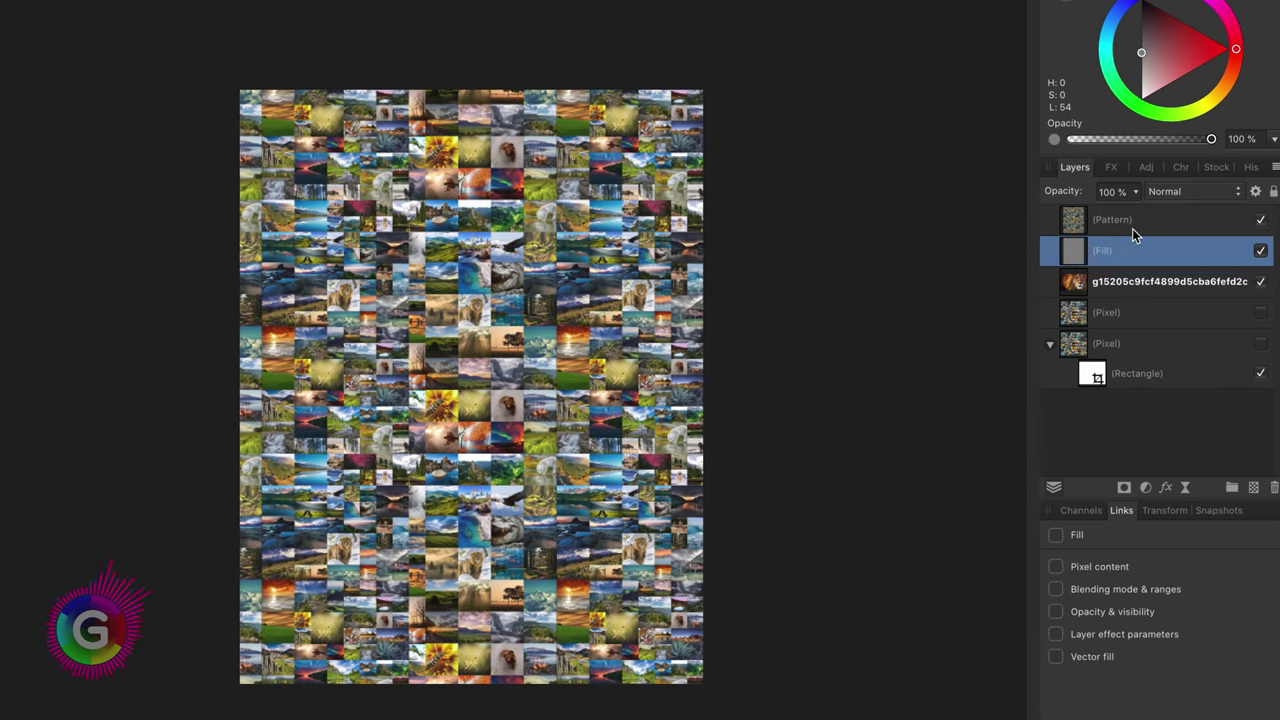
left_click(1078, 230, "shift")
key("ctrl+g")
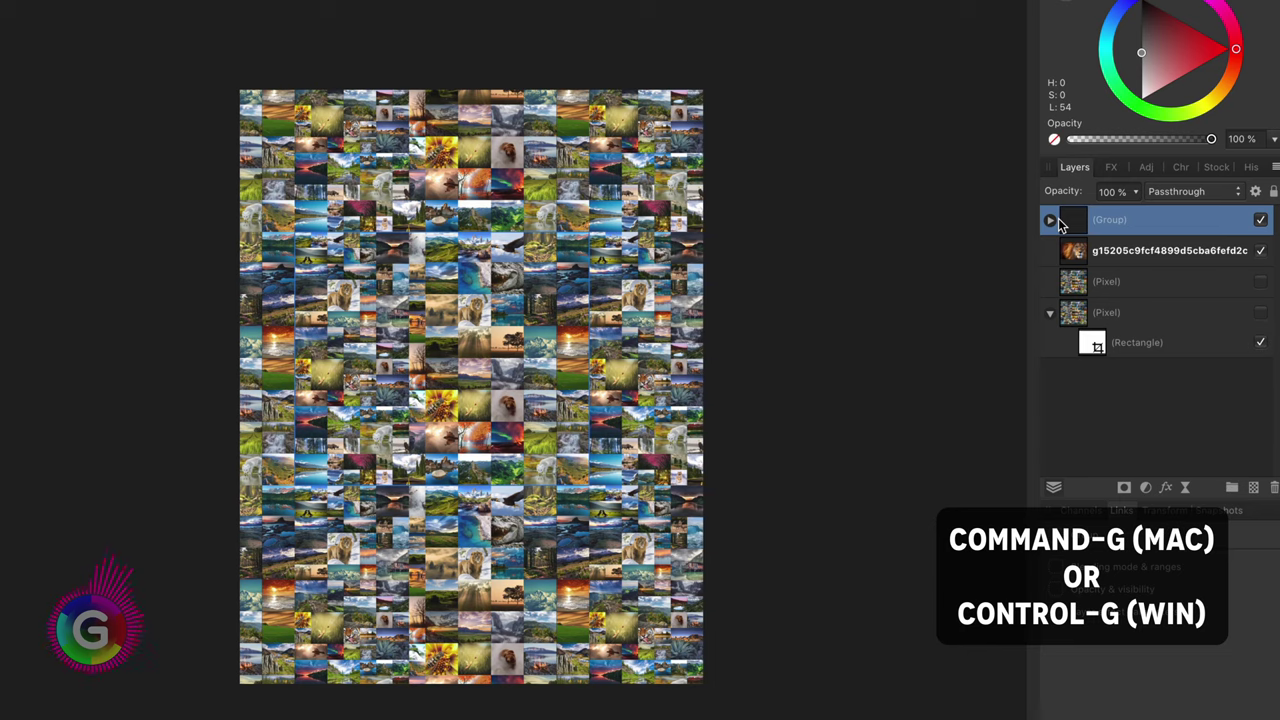
Step: Reset the grouped Pattern to Normal blending and set the group to Linear Light
left_click(1050, 220)
left_click(1110, 250)
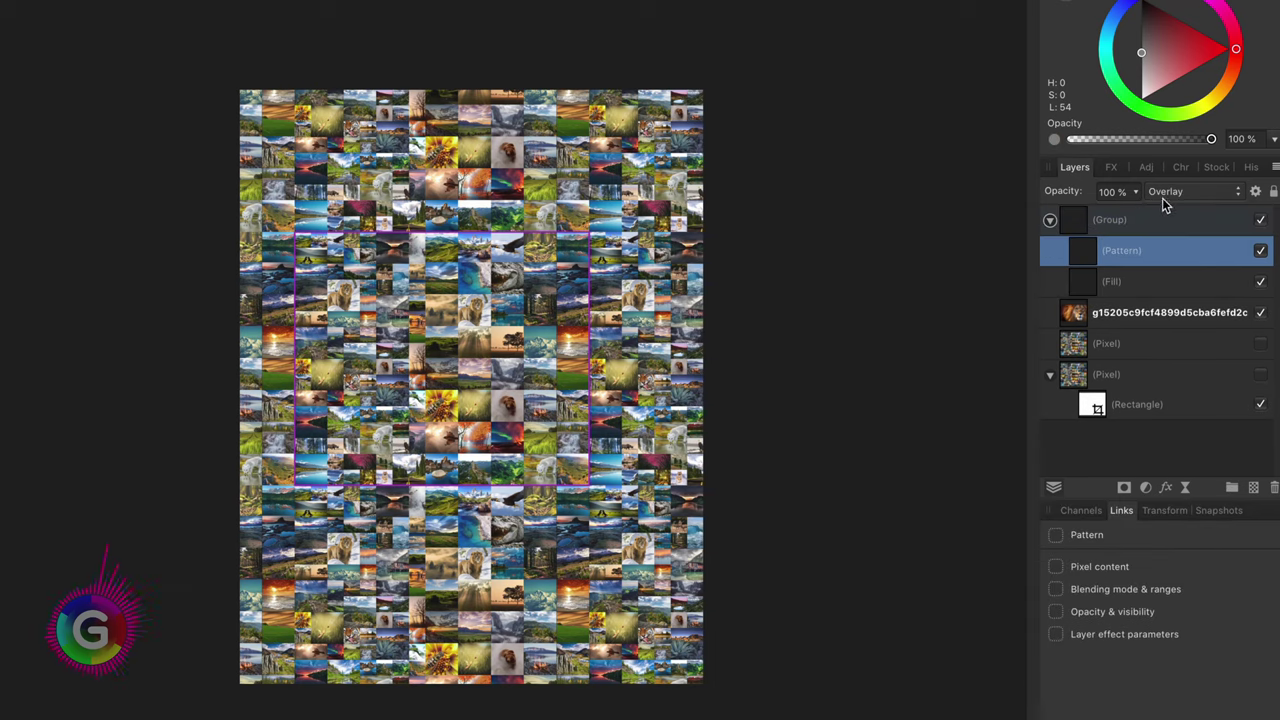
left_click(1170, 191)
left_click(1026, 237)
left_click(1050, 220)
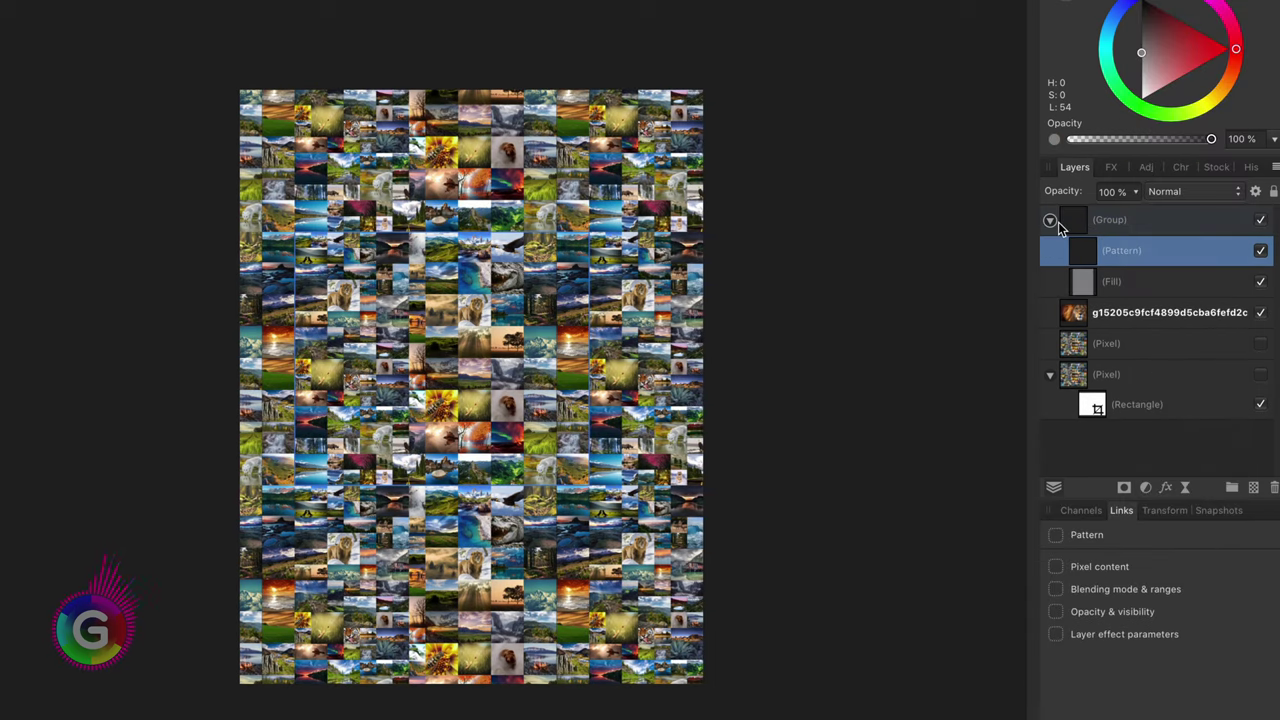
left_click(1050, 220)
left_click(1118, 222)
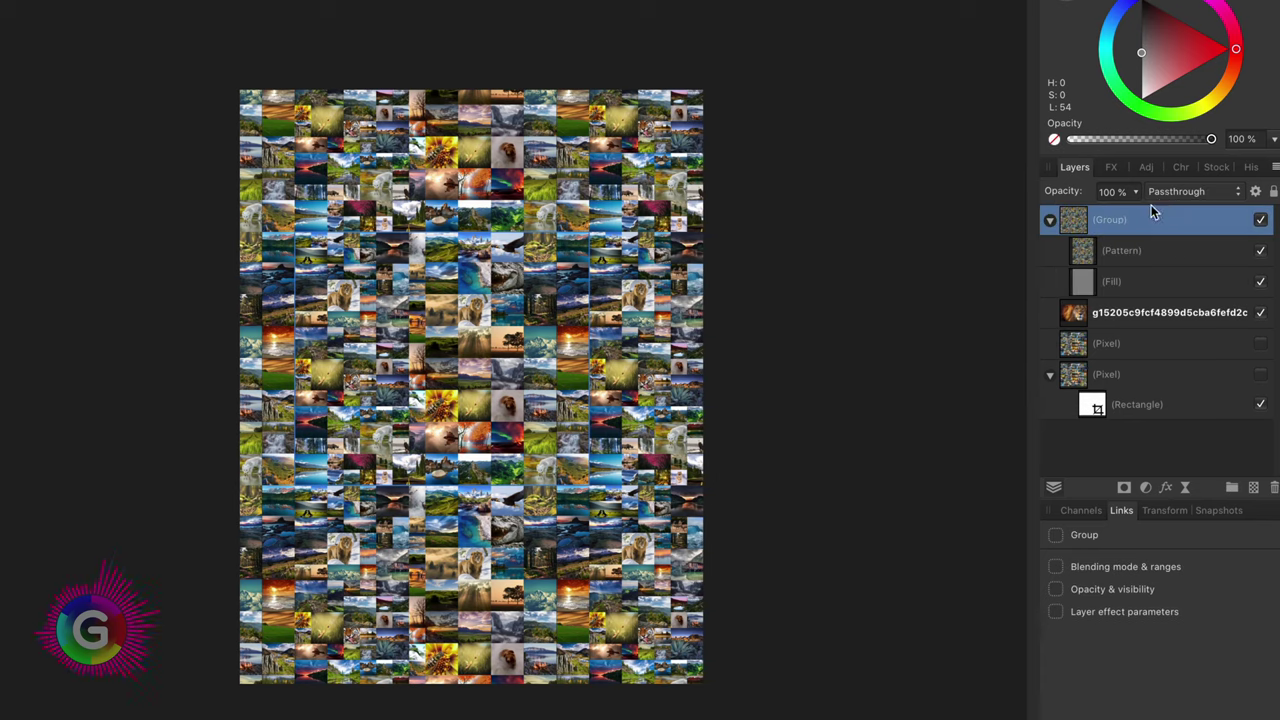
left_click(1166, 191)
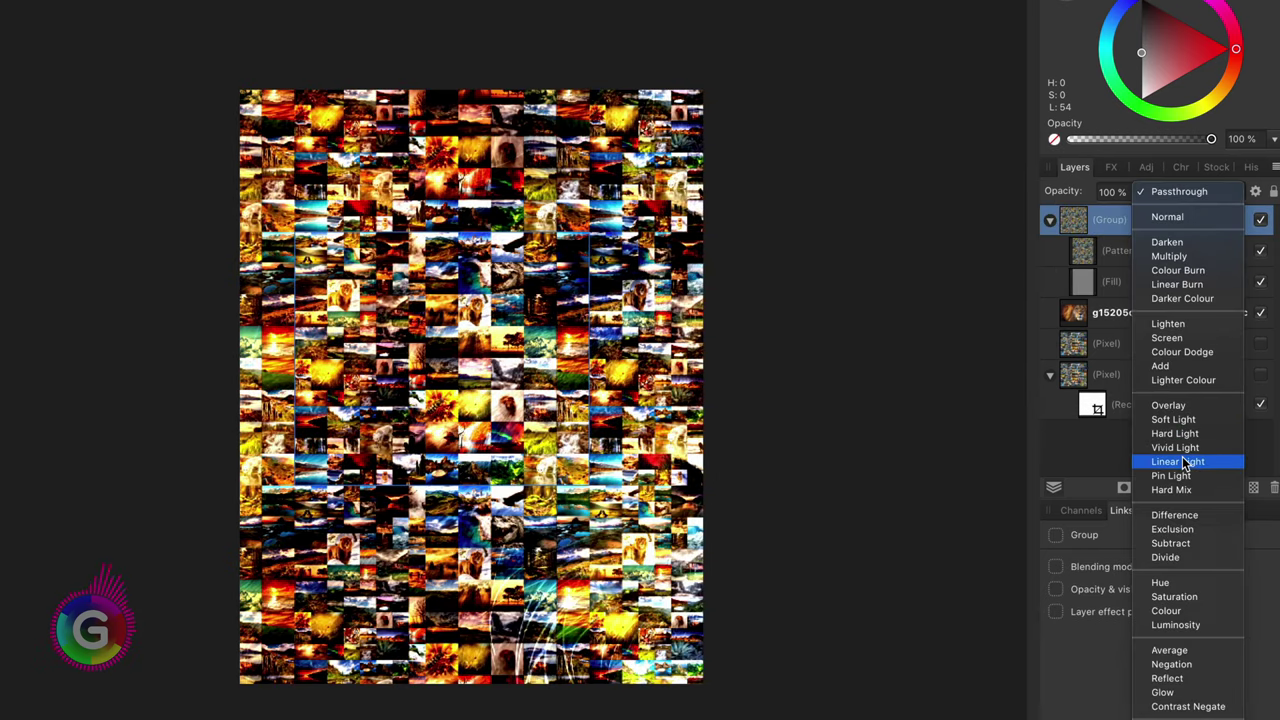
left_click(1183, 462)
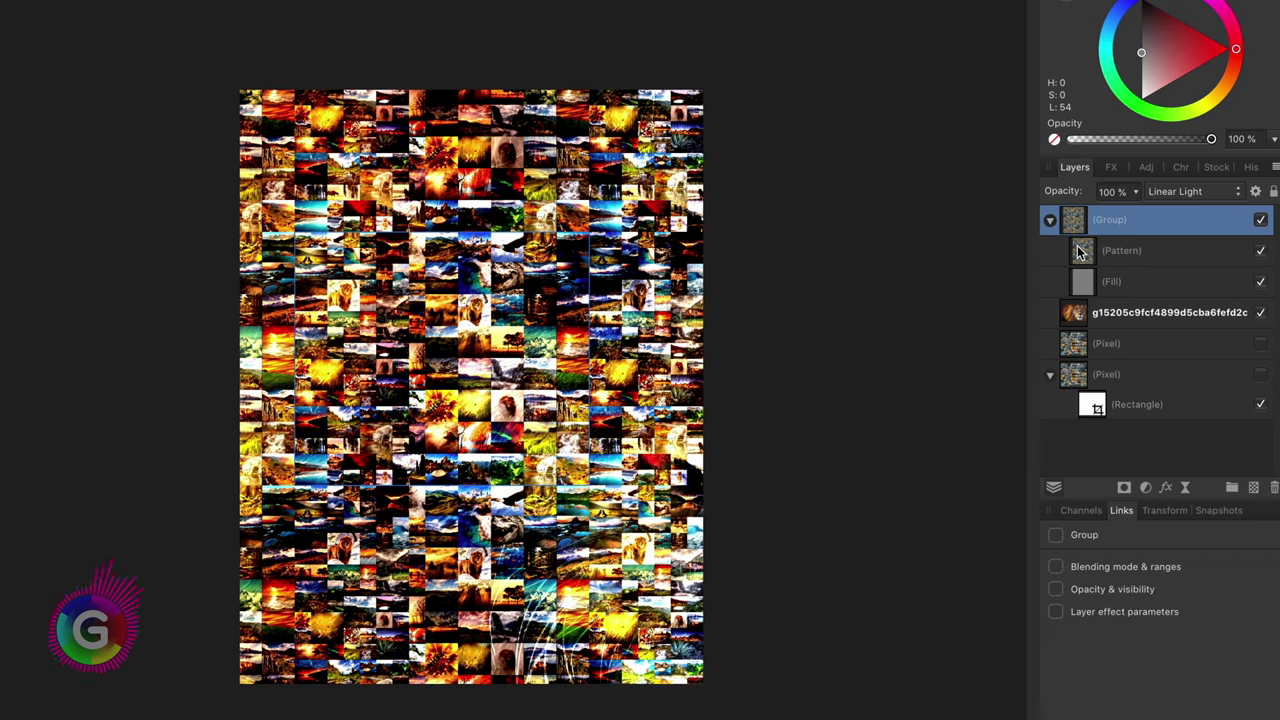
Step: Set the thumbnail Pattern layer inside the group to 50% opacity
left_click(1080, 255)
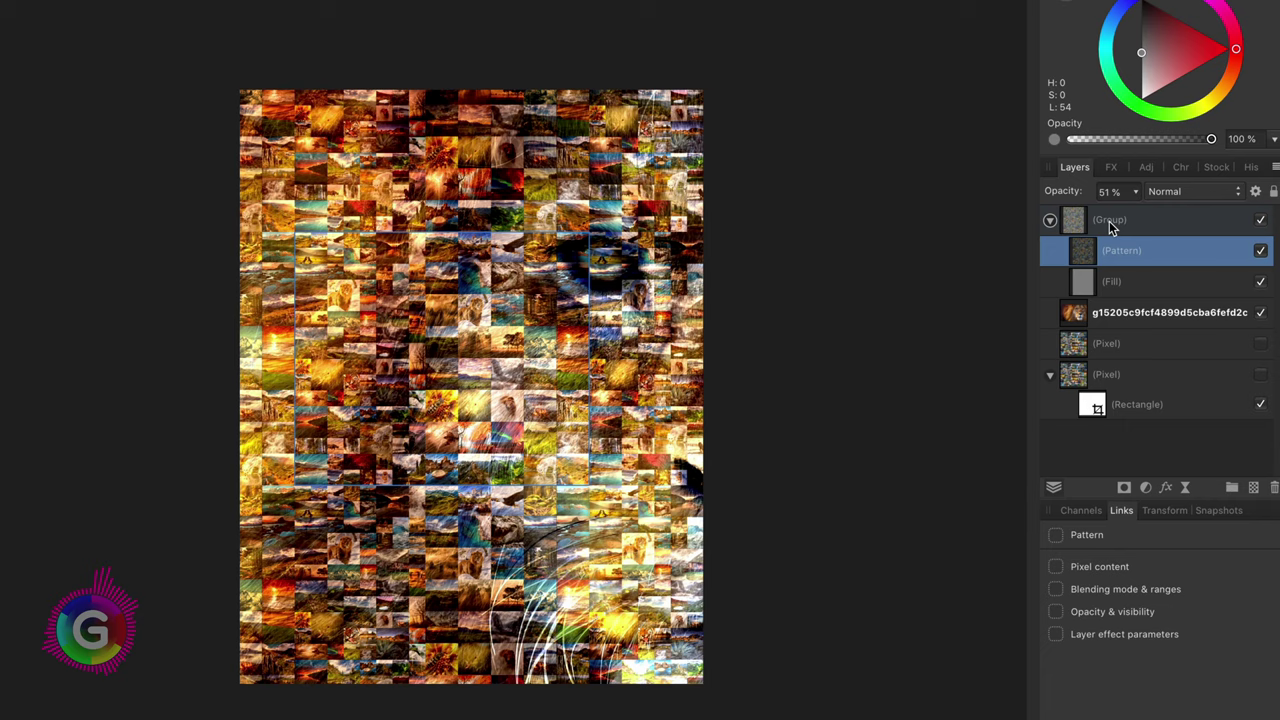
left_click(1109, 221)
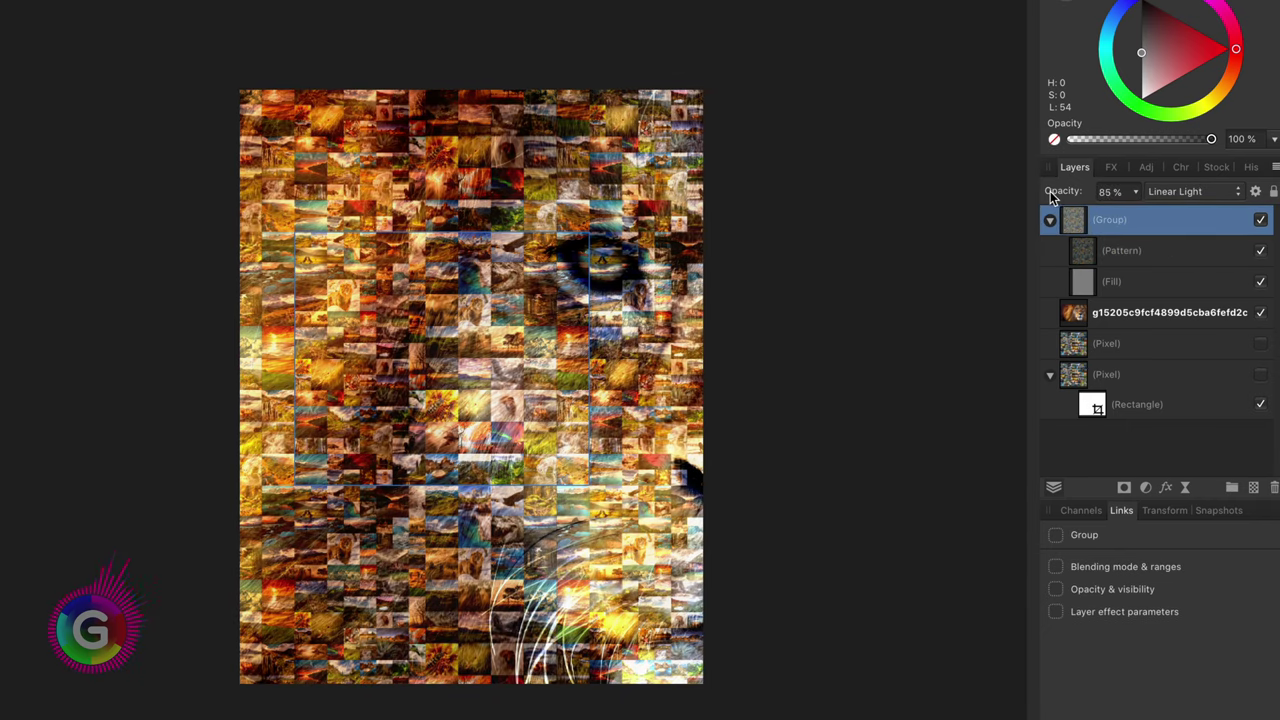
key("alt+bracketleft")
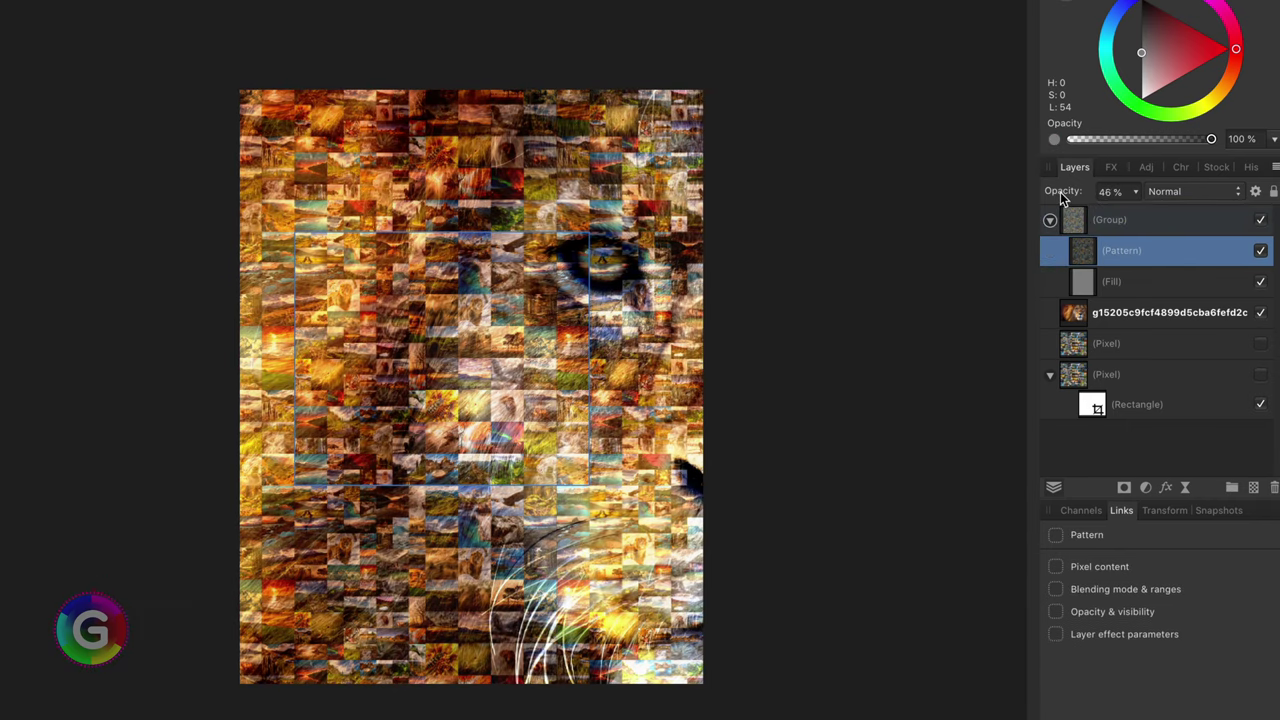
key("5")
key("ctrl+d")
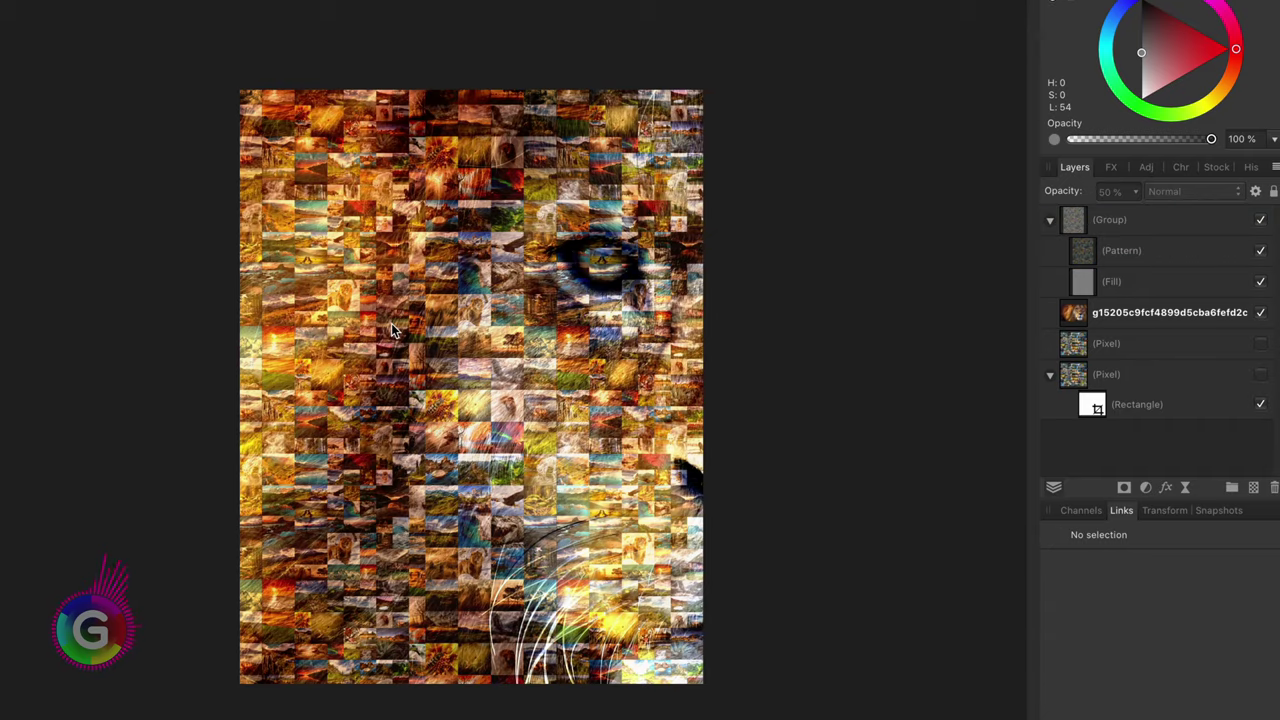
Step: Check the layers by selecting the Pattern, group, lion photo and grey Fill in turn
scroll(396, 330, "up", 3)
scroll(547, 365, "down", 2)
scroll(547, 365, "right", 2)
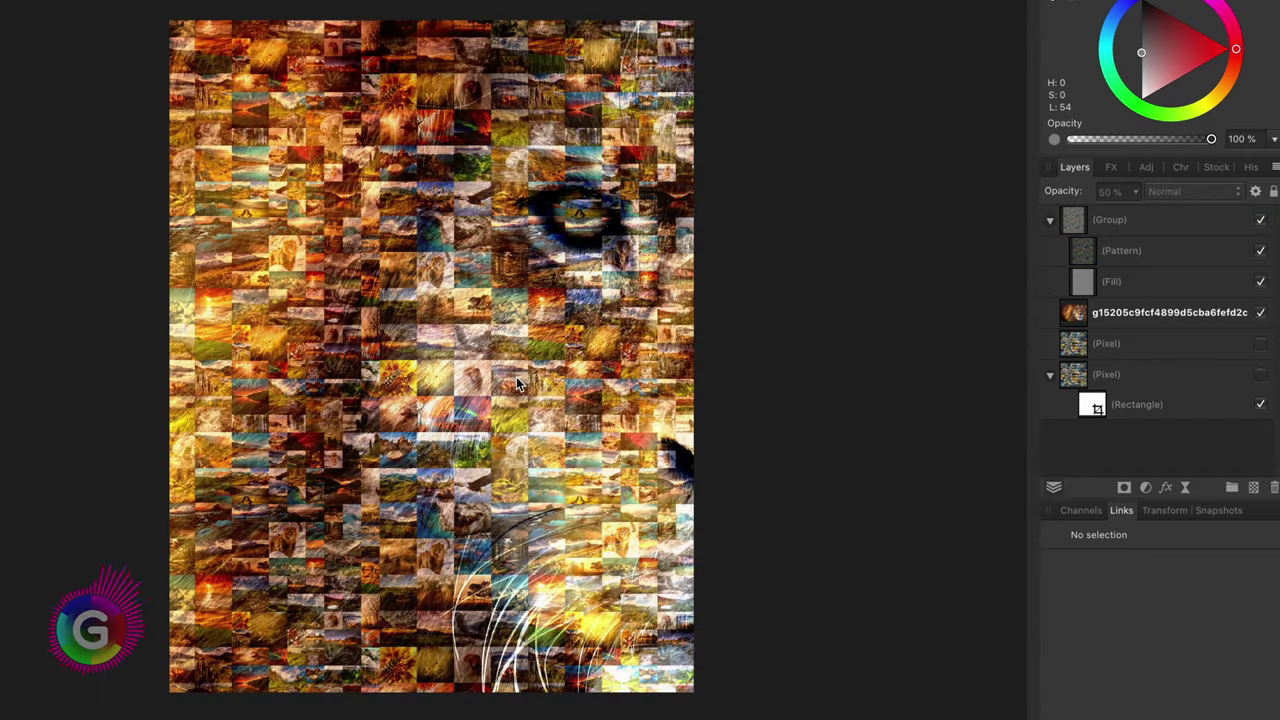
left_click(1085, 257)
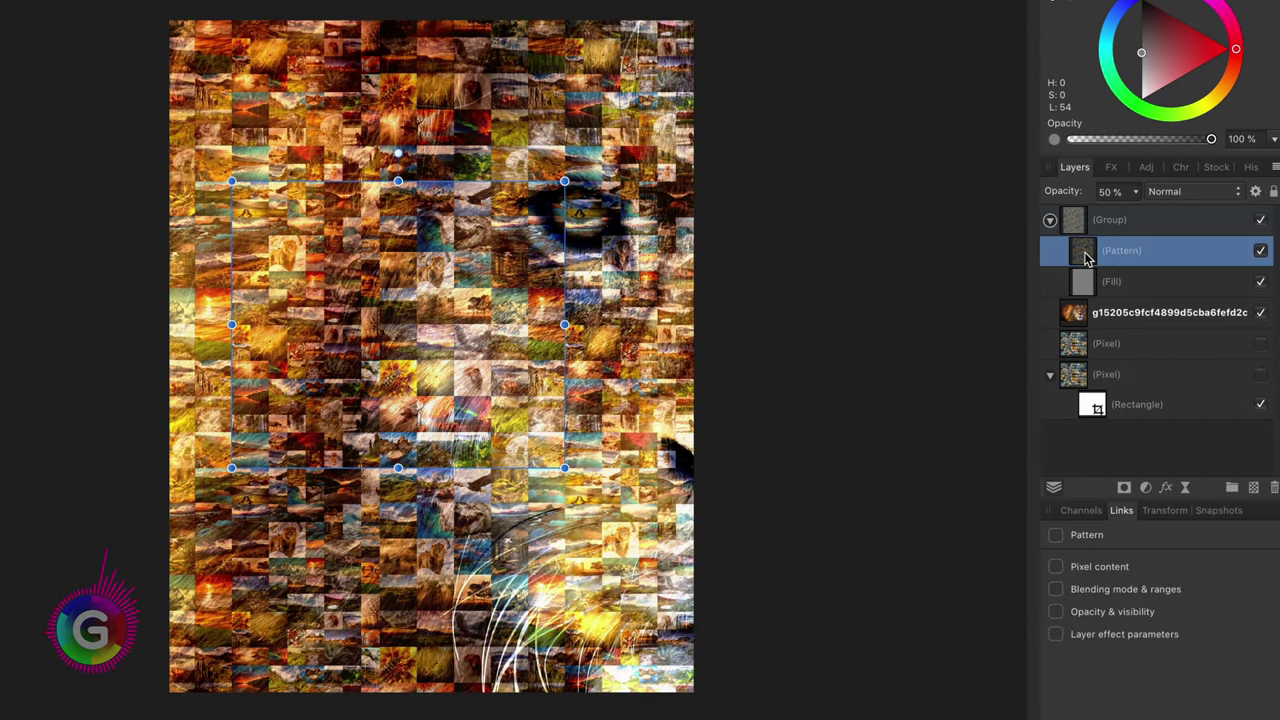
left_click(1097, 221)
left_click(1121, 250)
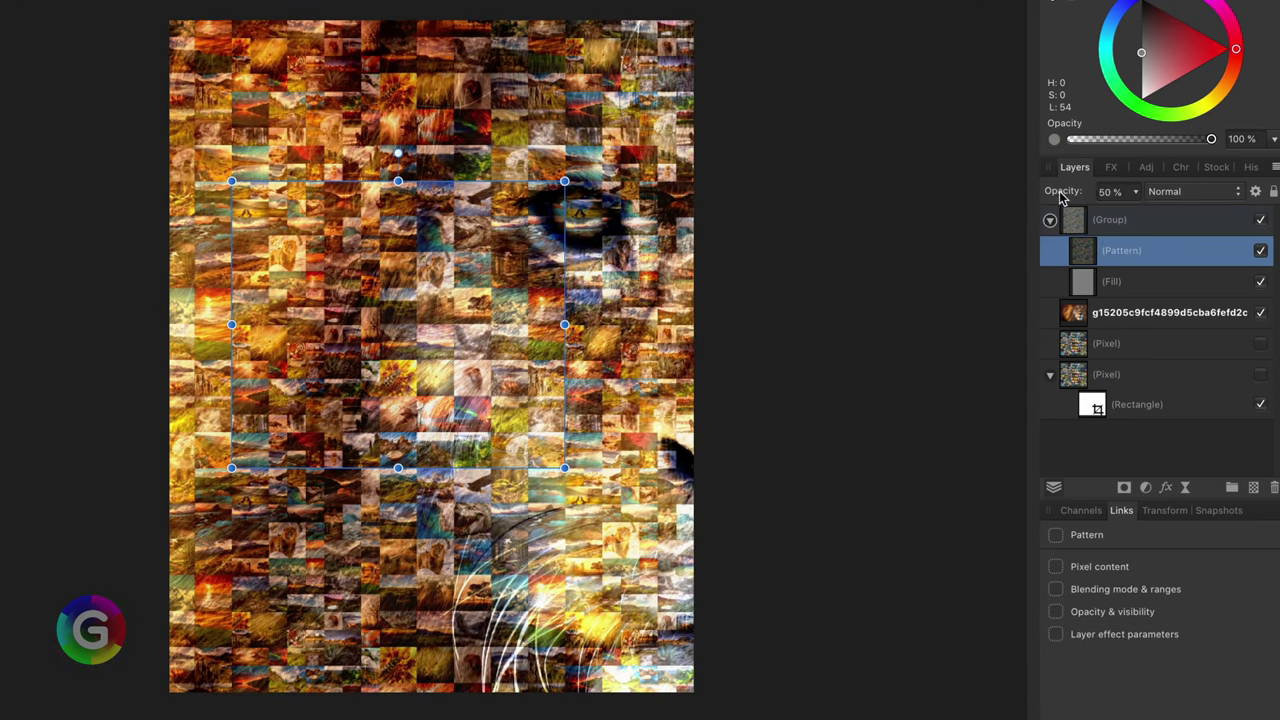
left_click(1165, 312)
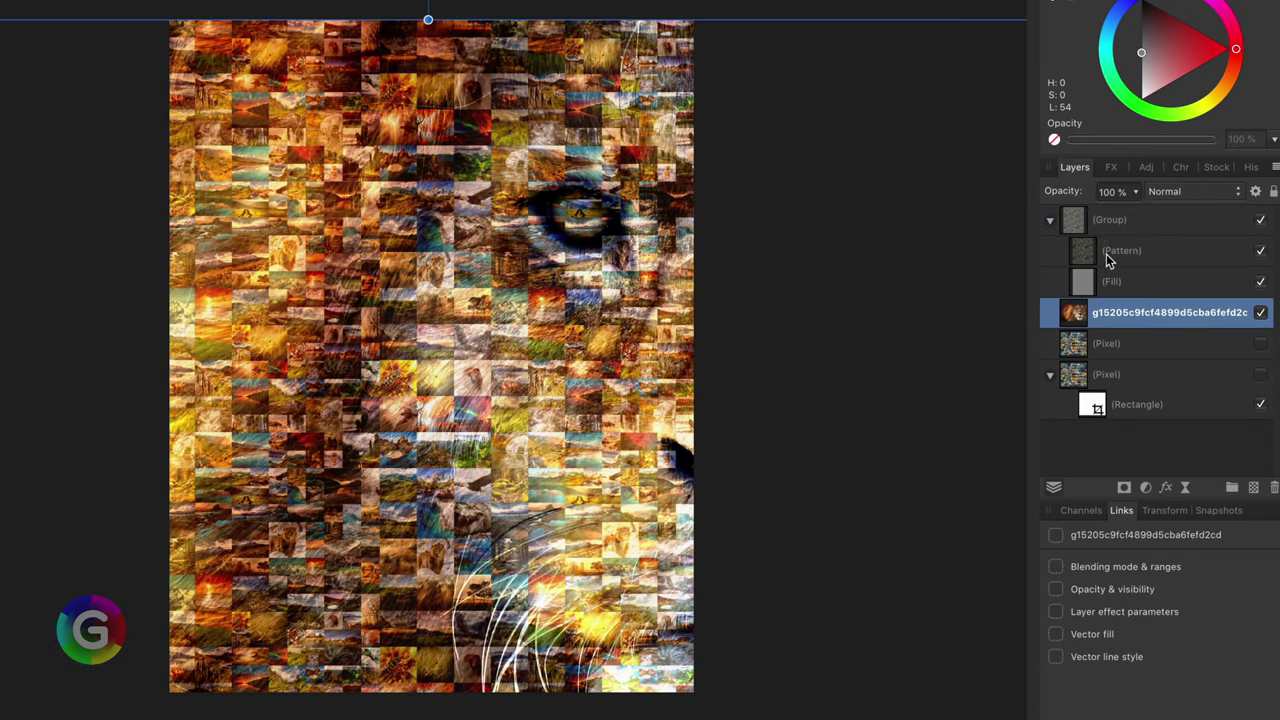
left_click(1115, 285)
Step: Nudge the grey Fill's lightness up and change the Pattern's blend mode for sepia-toned tiles
mouse_move(1143, 46)
left_mouse_down()
mouse_move(1141, 72)
mouse_move(1142, 34)
mouse_move(1141, 53)
left_mouse_up()
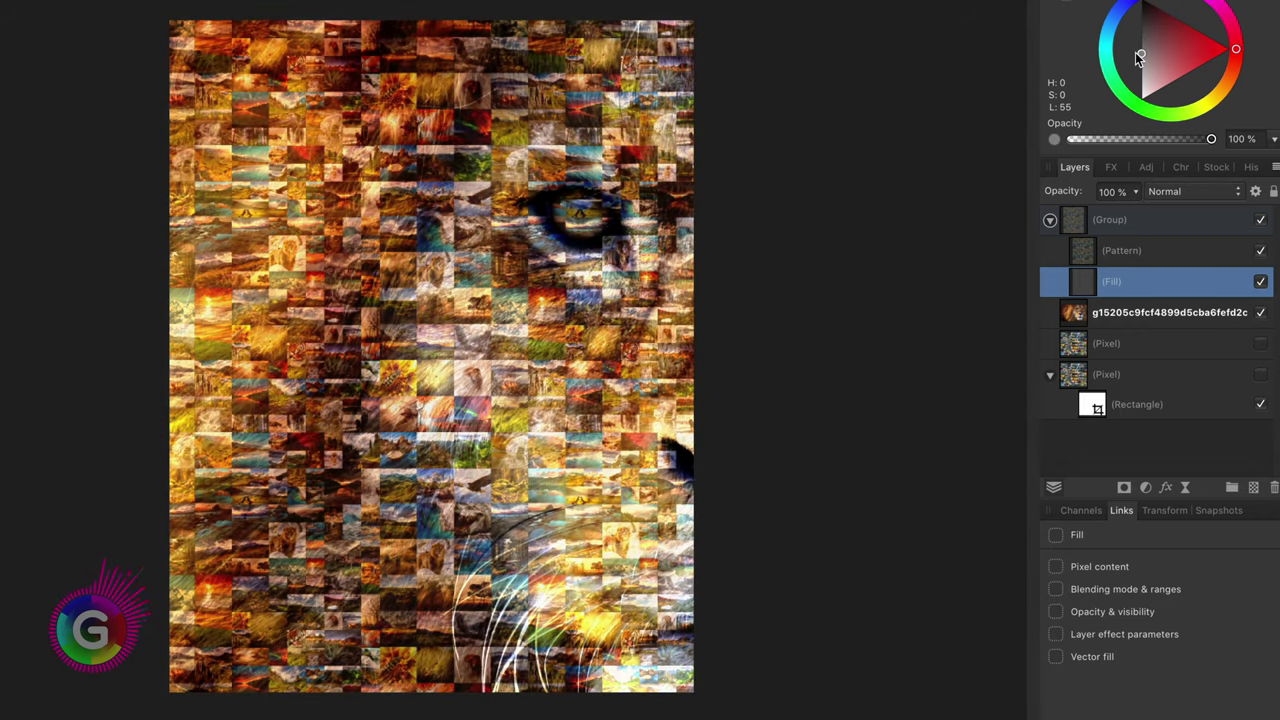
left_click(1139, 255)
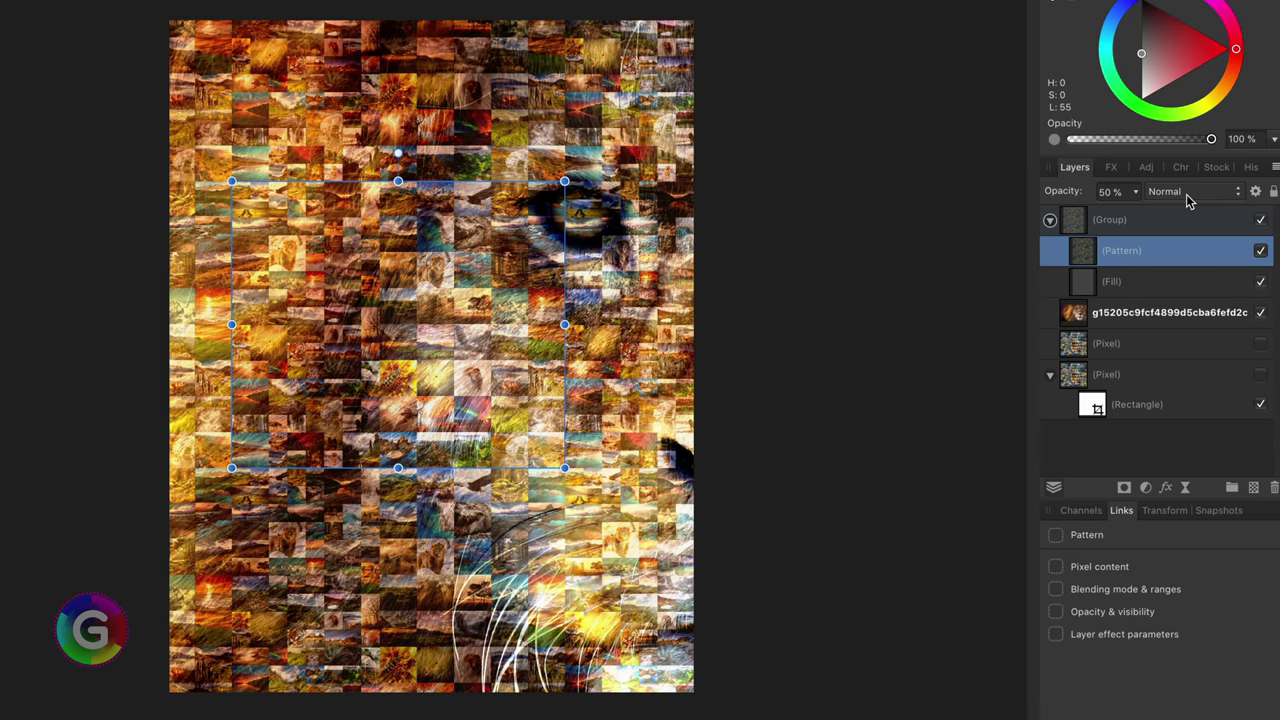
left_click(1185, 194)
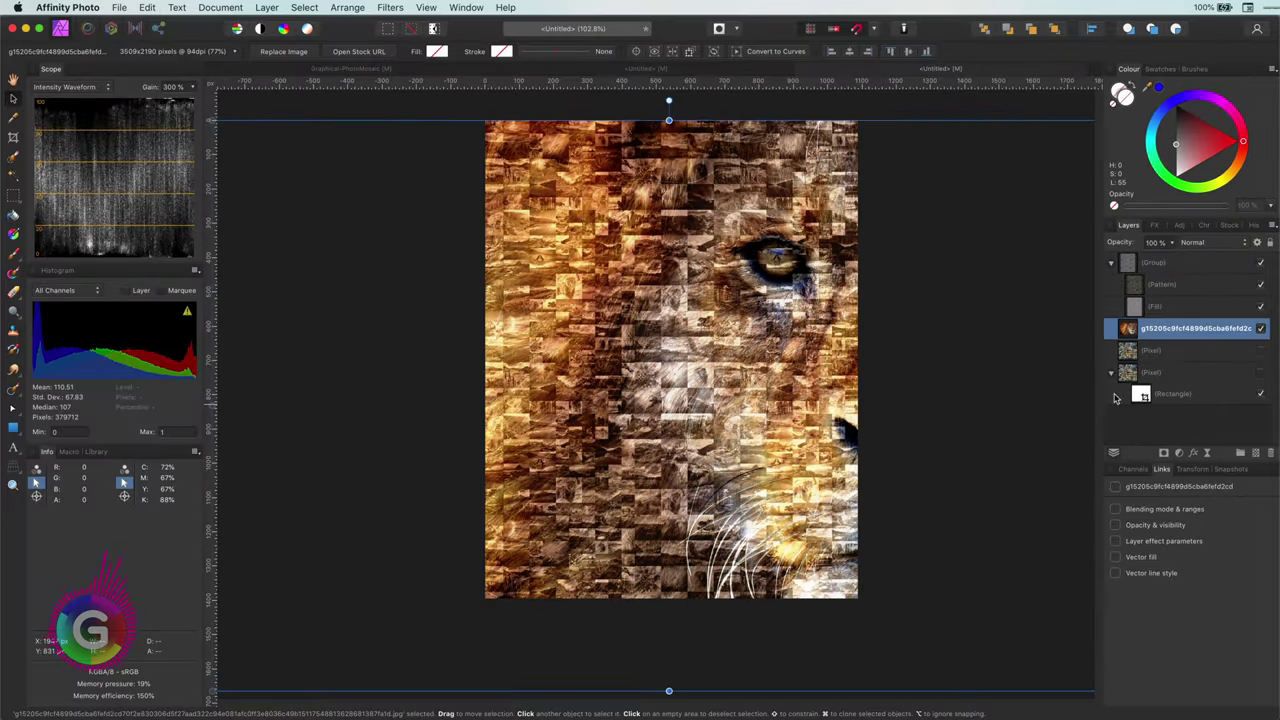
scroll(860, 382, "up", 5)
scroll(613, 388, "up", 3)
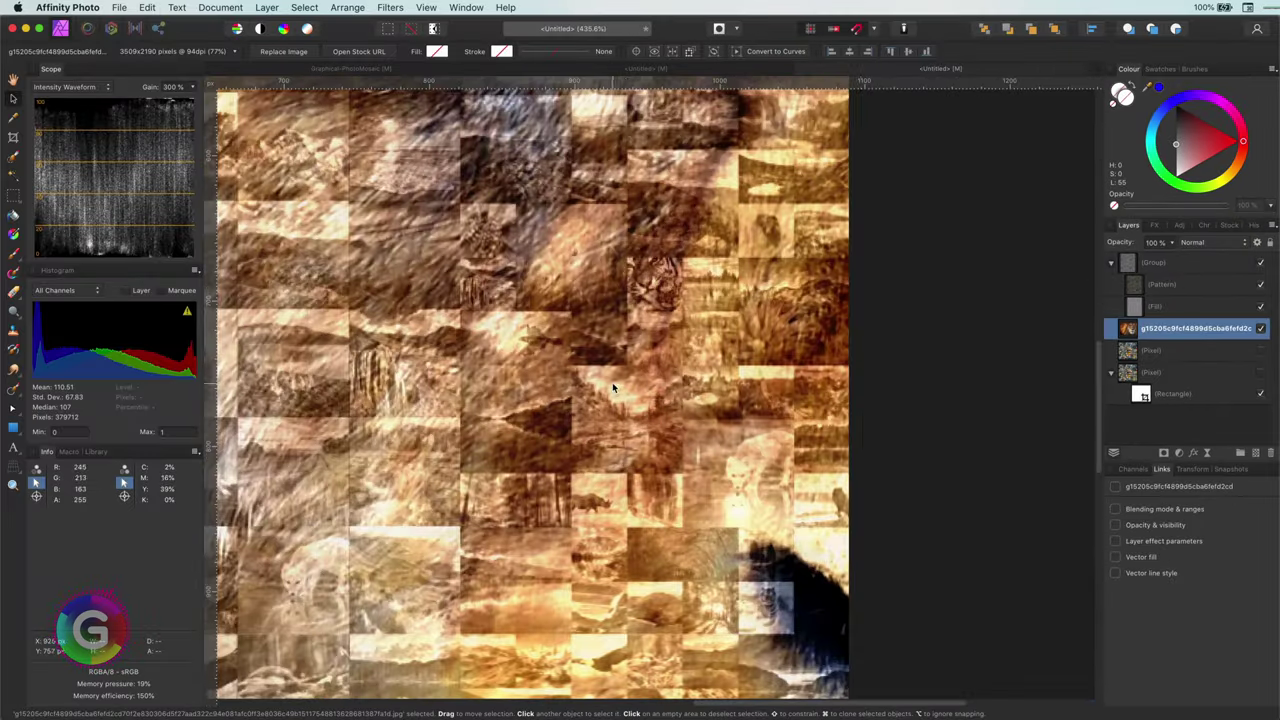
scroll(613, 388, "down", 3)
scroll(613, 388, "down", 3)
scroll(613, 388, "down", 3)
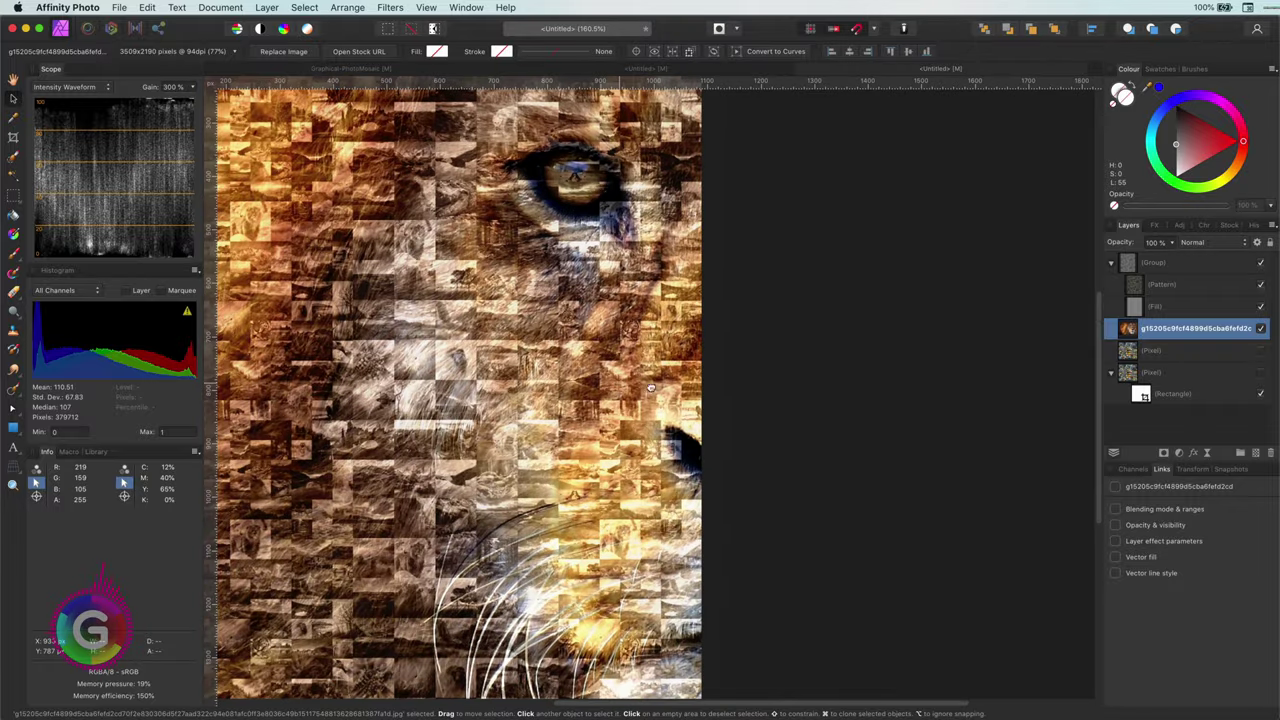
scroll(858, 415, "left", 2)
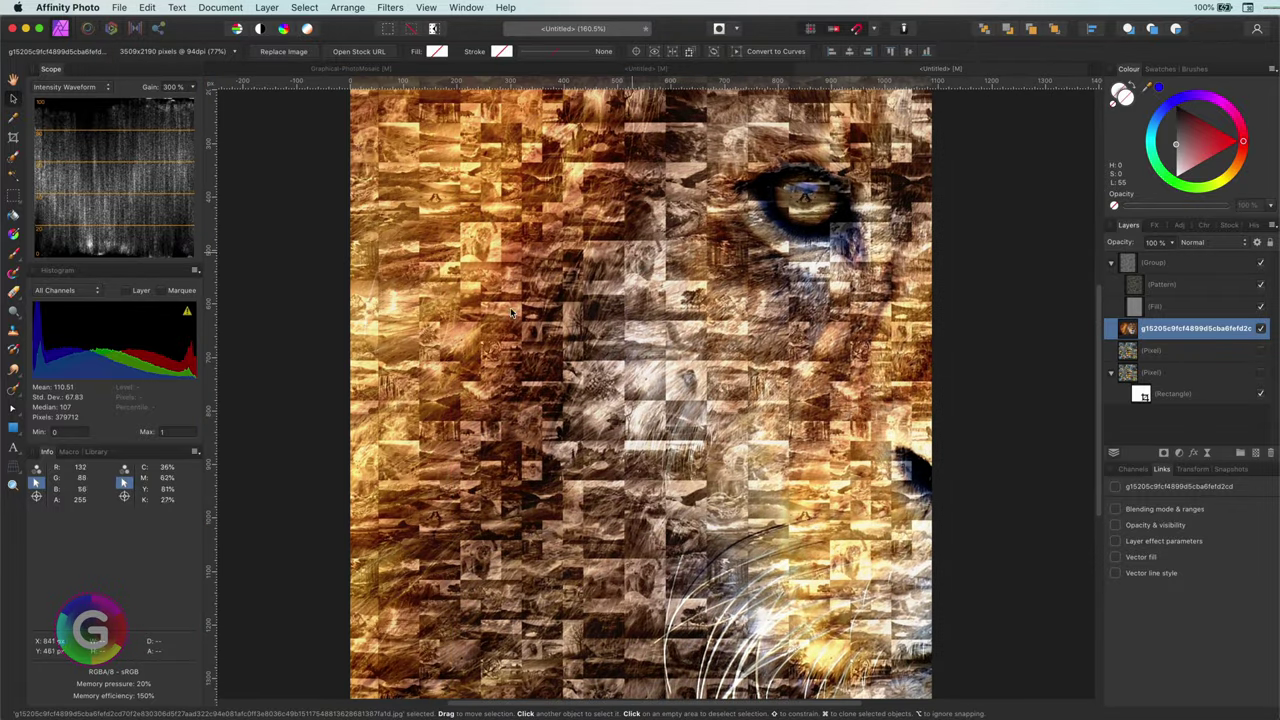
Step: Return the Pattern to Normal blending and duplicate it above the group
key("super+minus")
left_click(1192, 242)
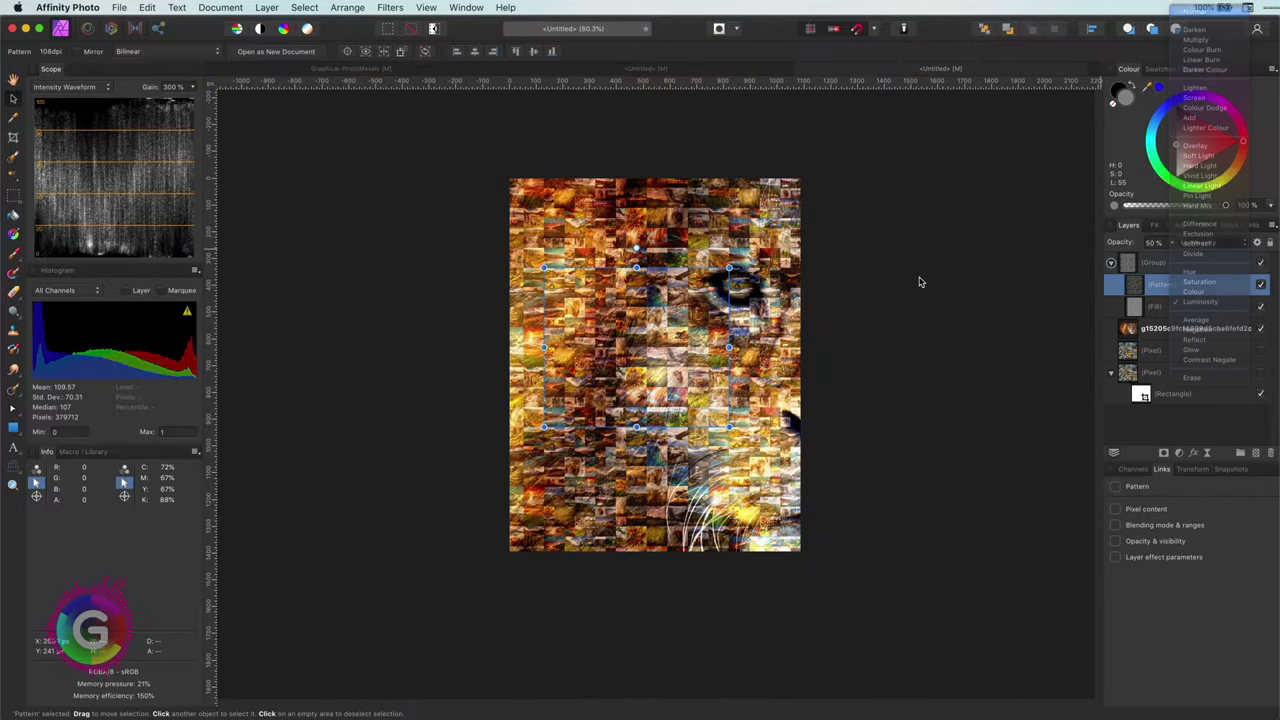
left_click(1200, 140)
left_click(1139, 287)
key("super+j")
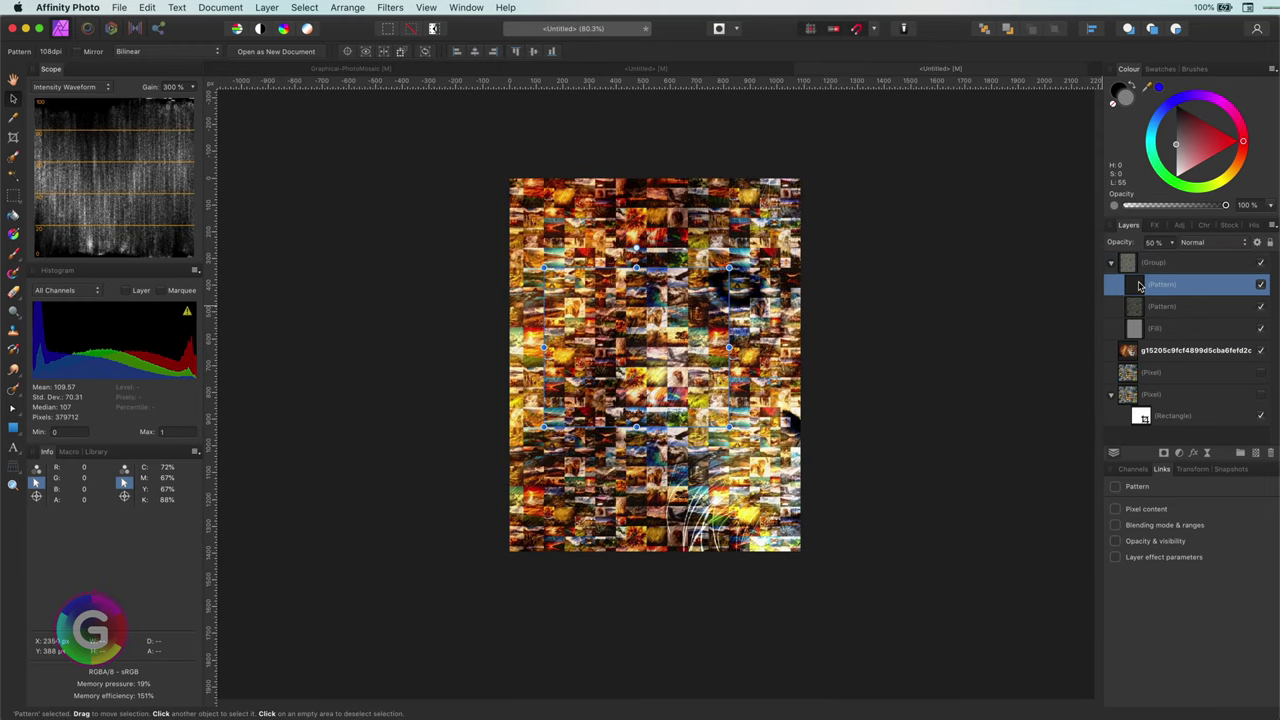
left_click_drag(1139, 287, 1158, 263)
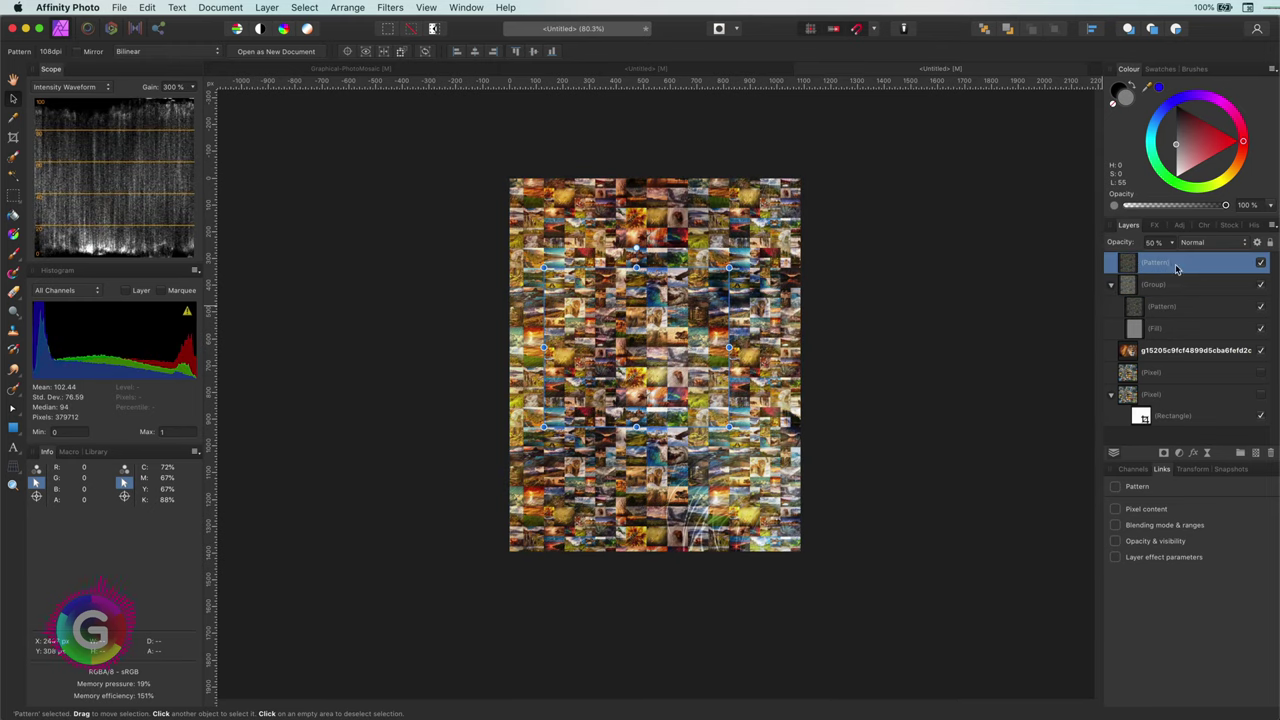
Step: Try Overlay blending on the Pattern copy
left_click(1210, 243)
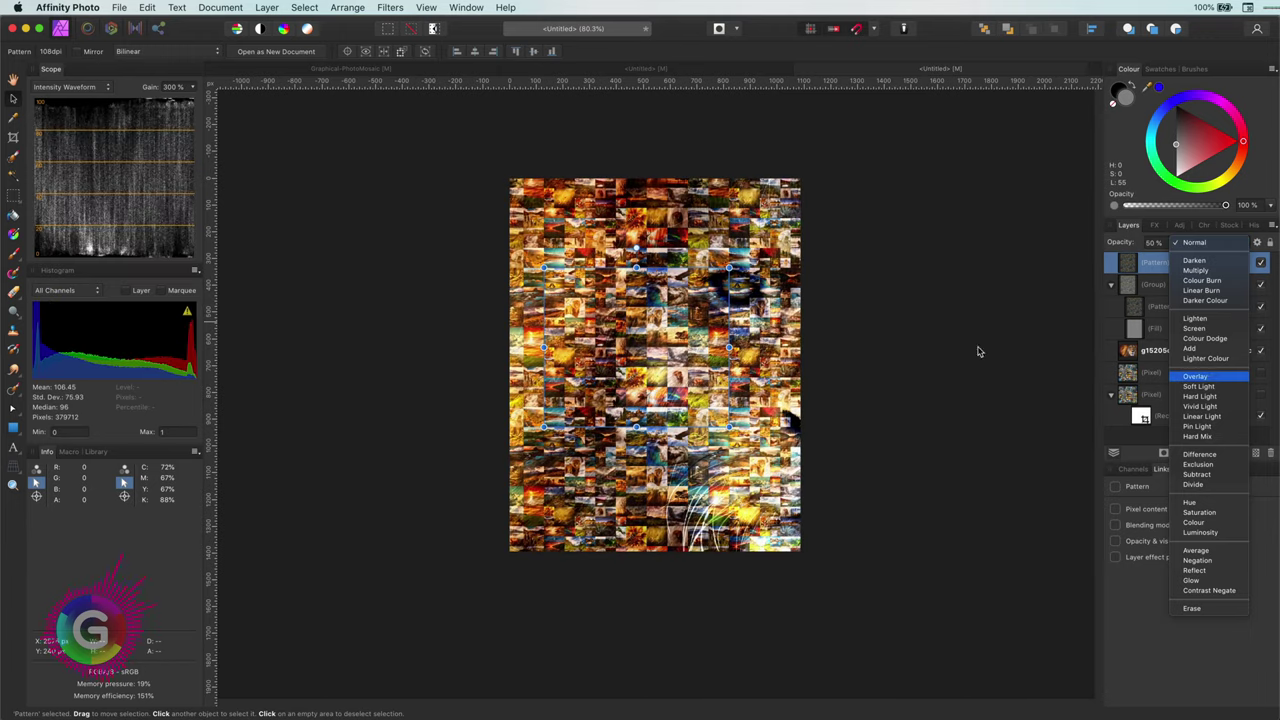
left_click(920, 343)
scroll(718, 343, "up", 3)
scroll(718, 343, "up", 2)
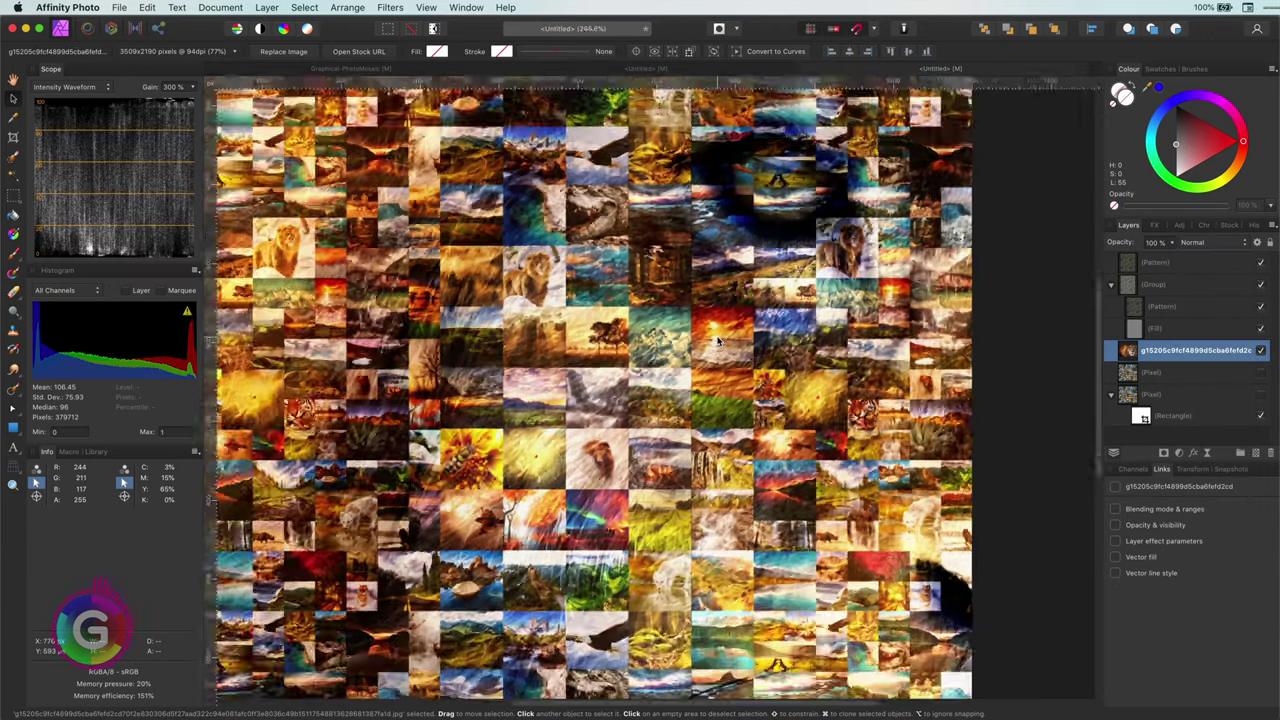
scroll(718, 343, "up", 2)
scroll(898, 409, "down", 5)
scroll(898, 409, "down", 3)
Step: Set the Pattern copy to Soft Light at 50% opacity
left_click(1160, 262)
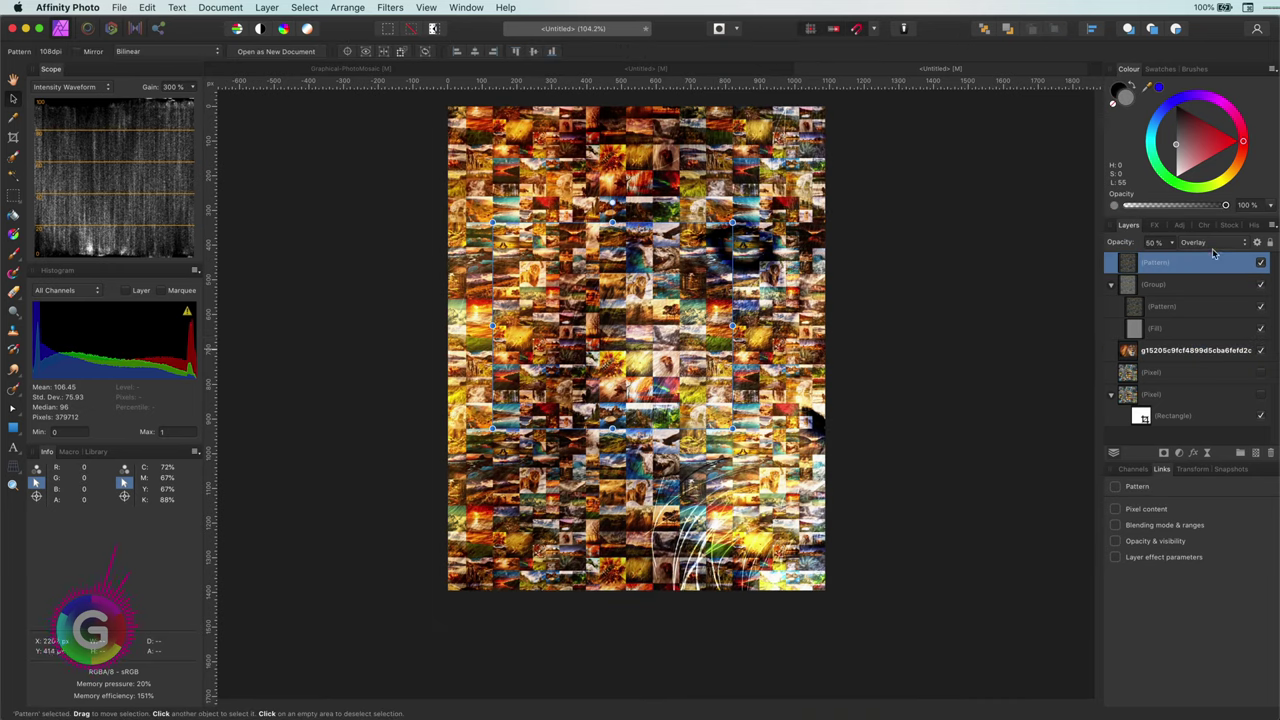
left_click(1210, 243)
left_click(1210, 245)
left_click_drag(1122, 243, 1120, 245)
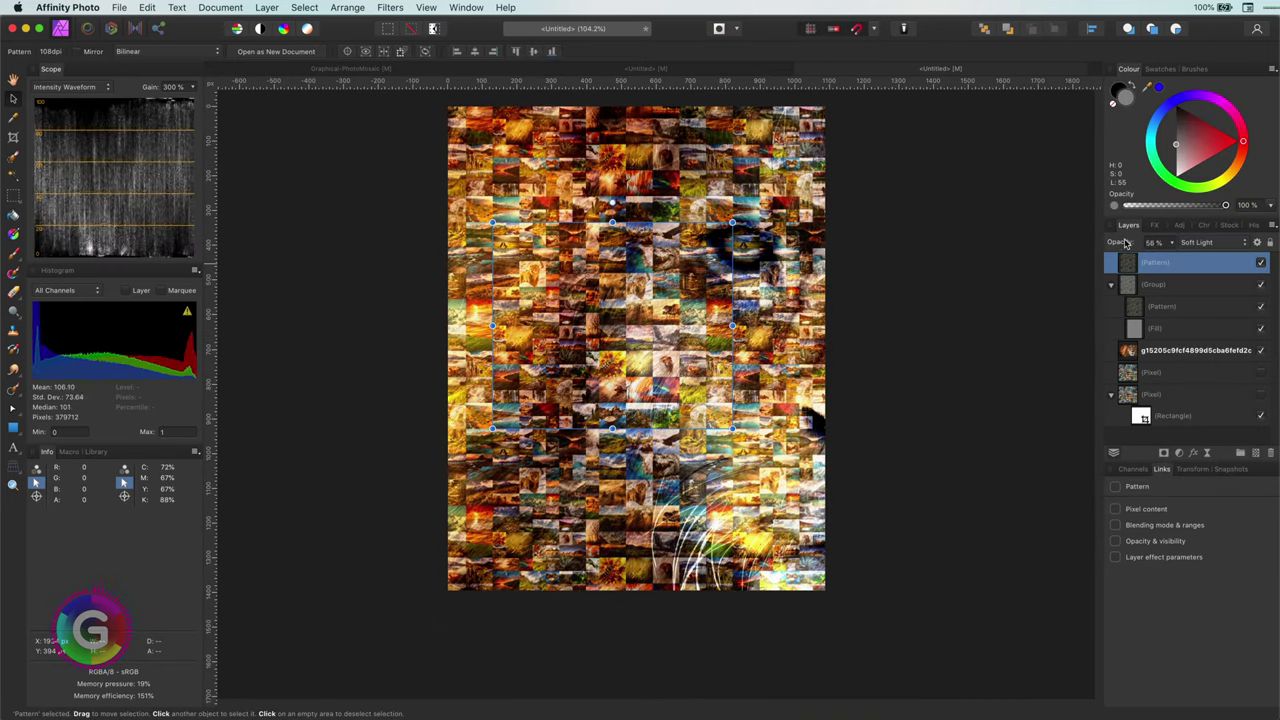
left_click_drag(1120, 245, 1126, 244)
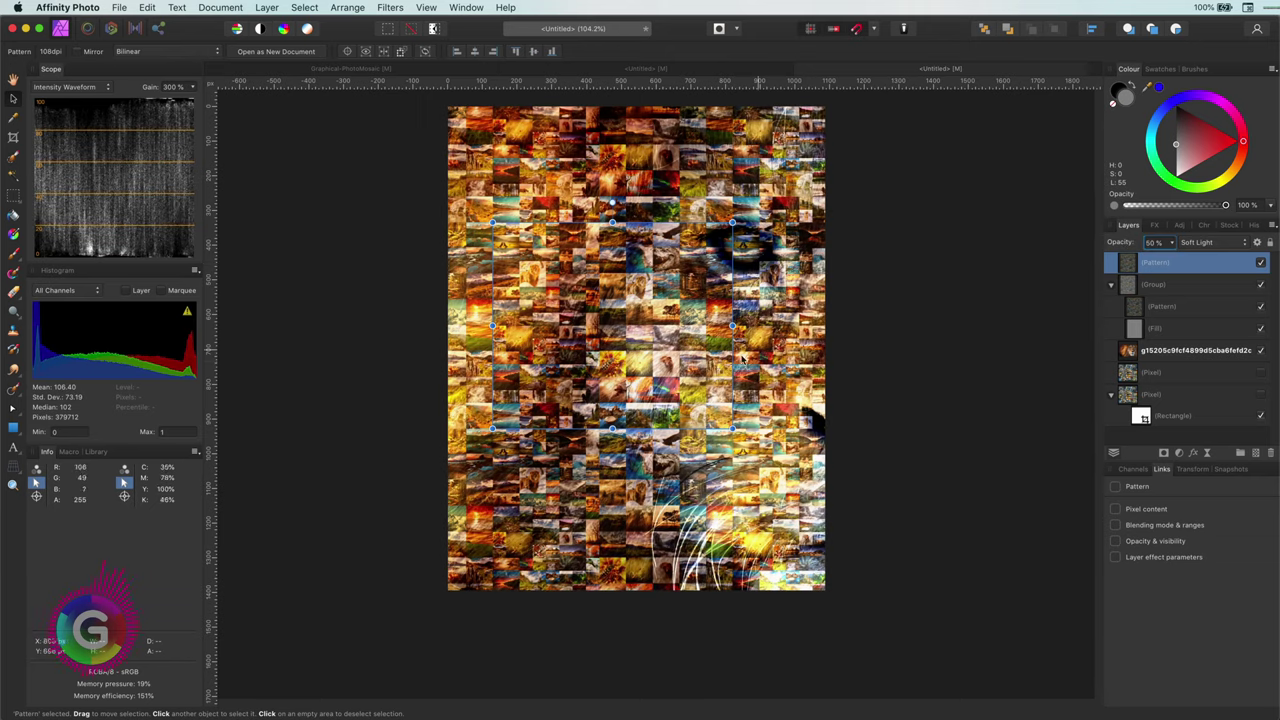
scroll(786, 372, "up", 3)
scroll(786, 372, "up", 3)
scroll(786, 372, "down", 3)
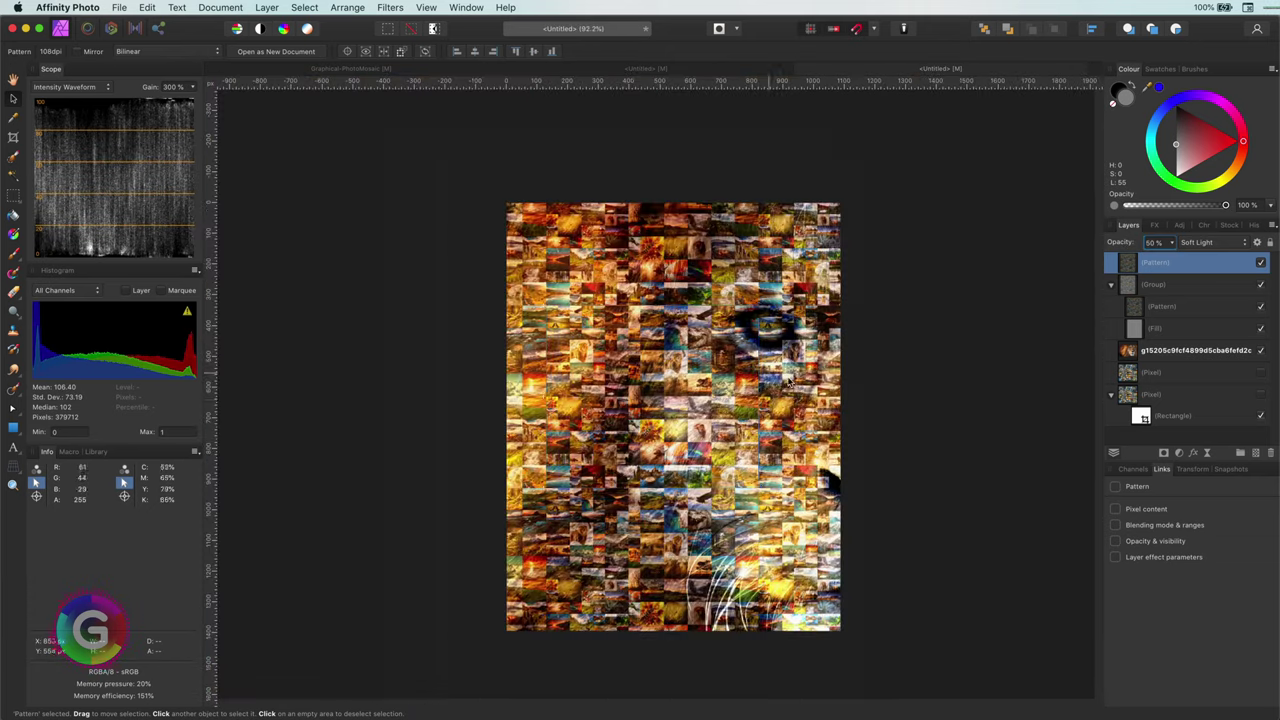
Step: Resize the lion photo and shift it so its face sits toward the right under the tiles
left_click(1195, 350)
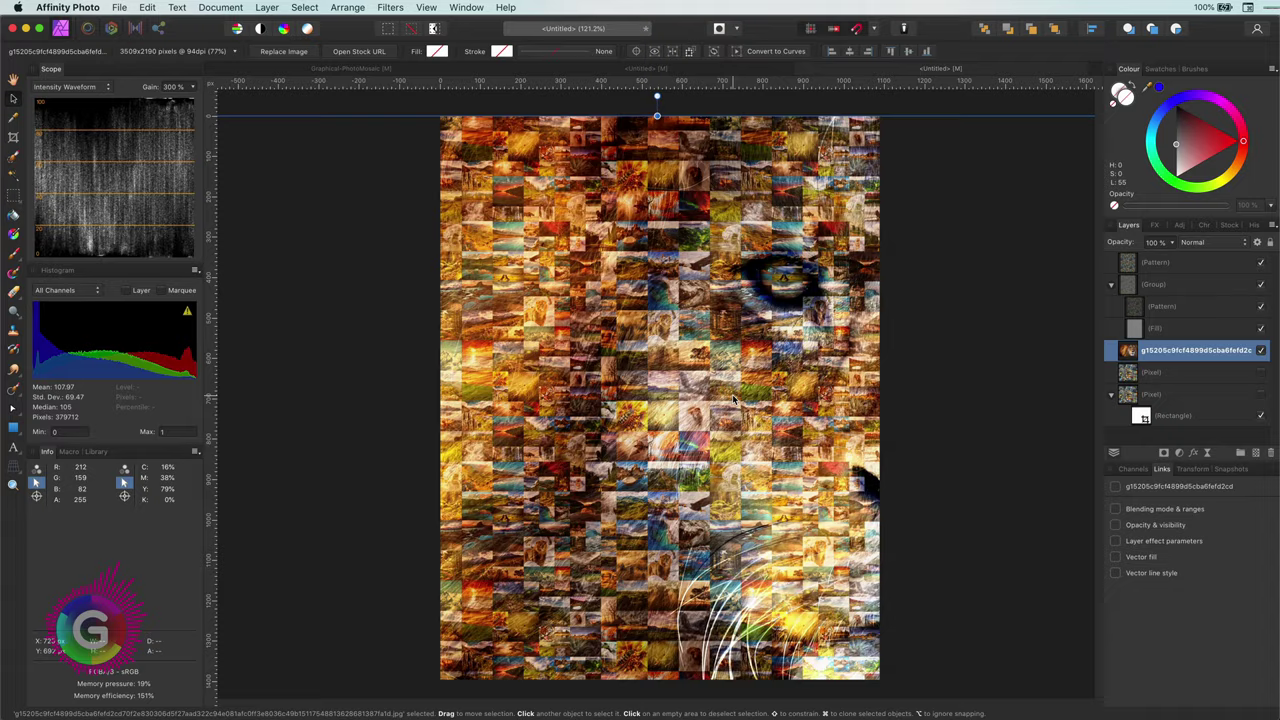
scroll(741, 358, "down", 2)
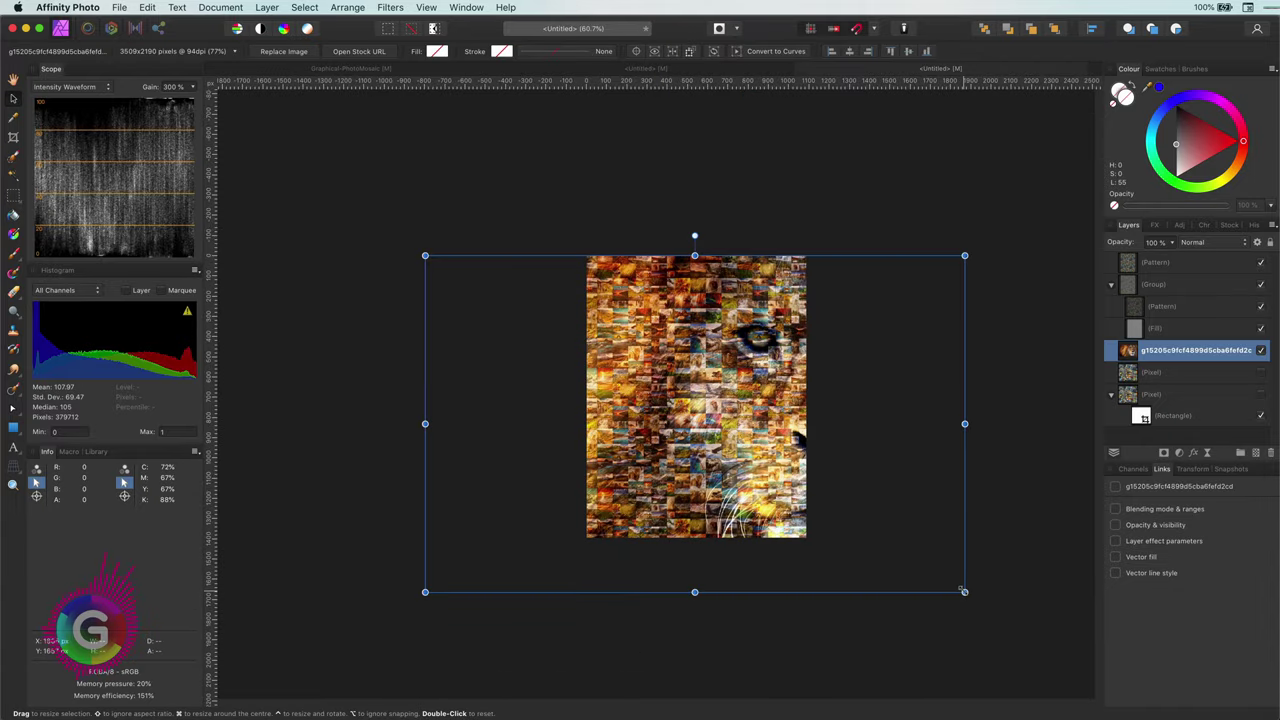
left_click_drag(964, 591, 877, 539)
mouse_move(865, 463)
left_mouse_down()
mouse_move(830, 461)
mouse_move(869, 463)
left_mouse_up()
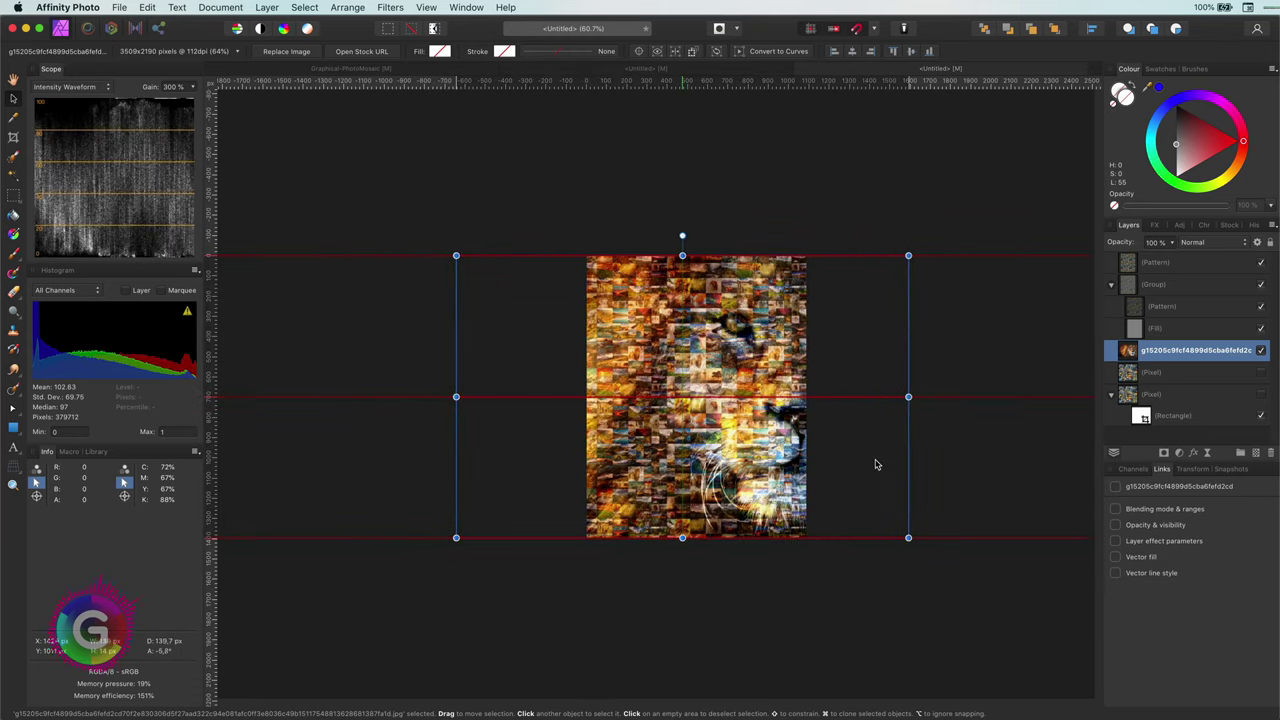
left_click_drag(869, 463, 874, 463)
left_click(874, 640)
scroll(800, 468, "up", 3)
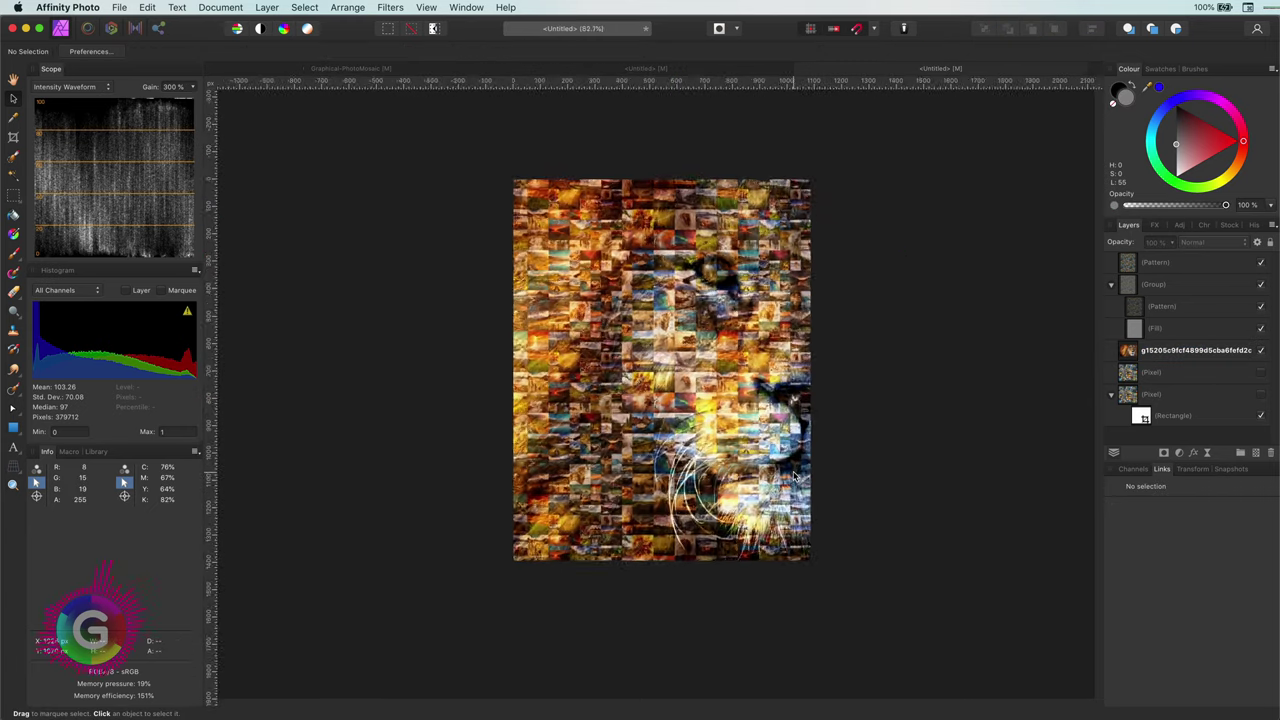
scroll(796, 472, "up", 3)
scroll(794, 476, "up", 3)
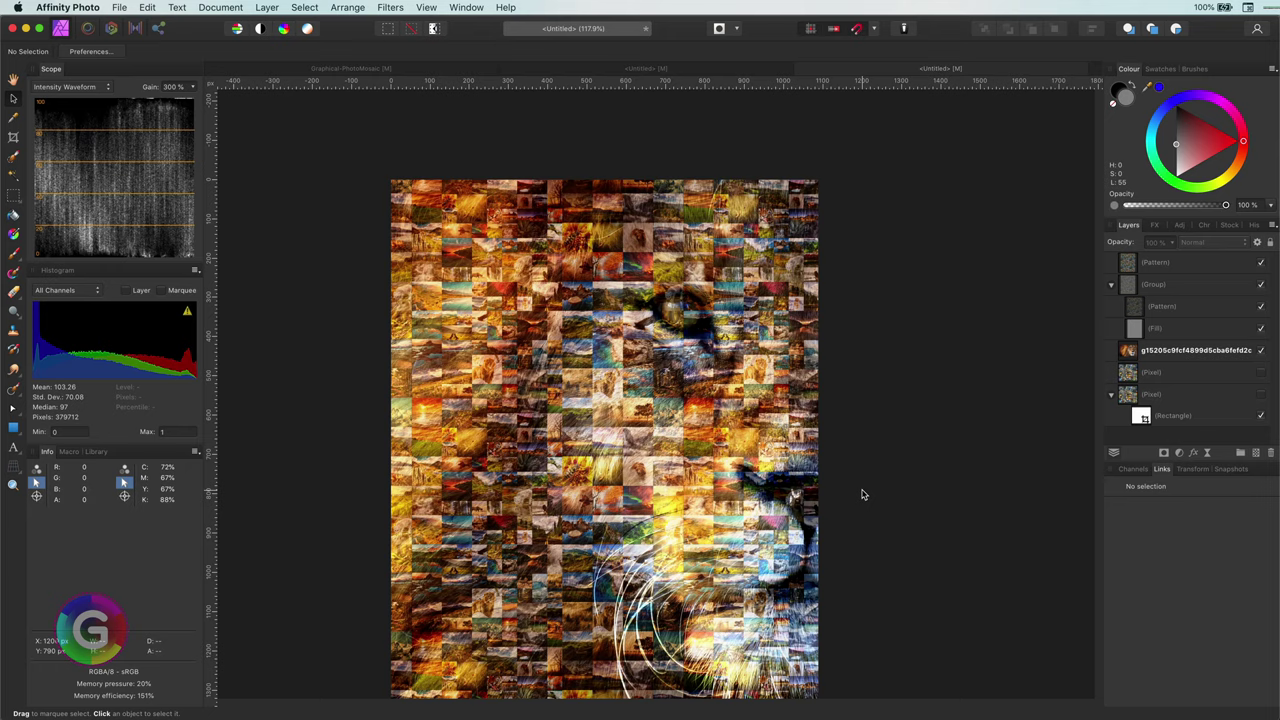
key("super+0")
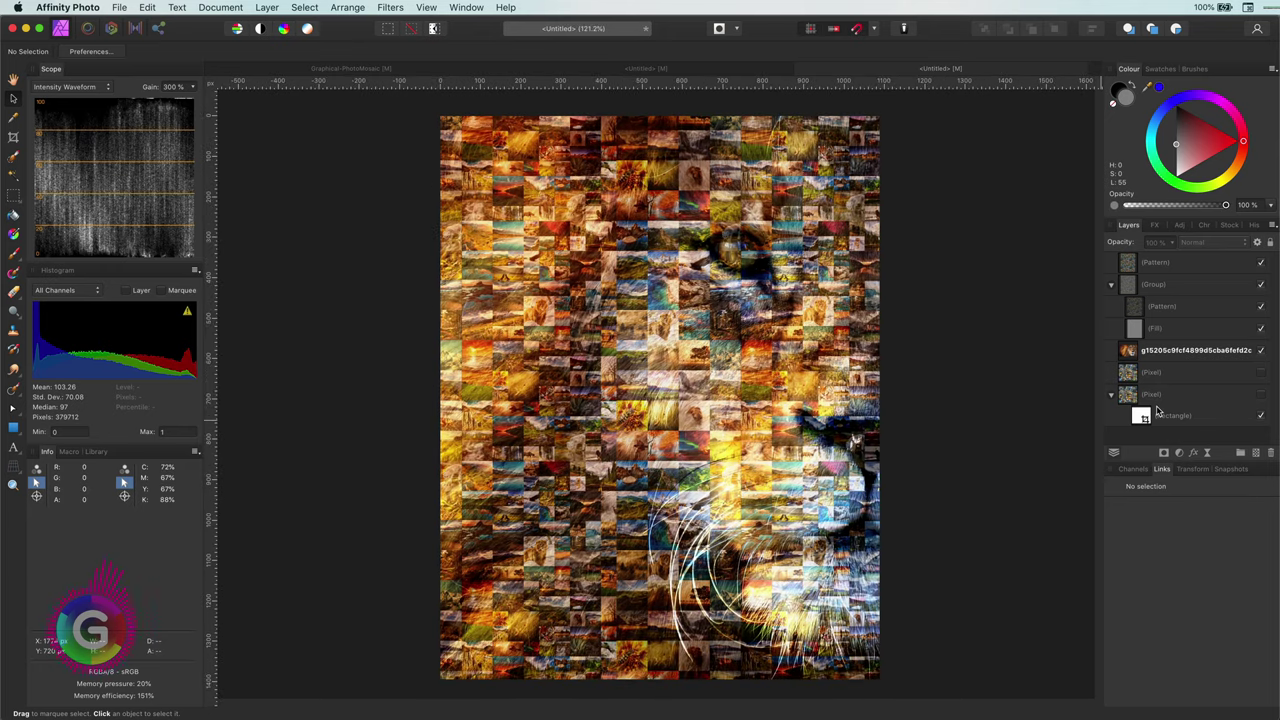